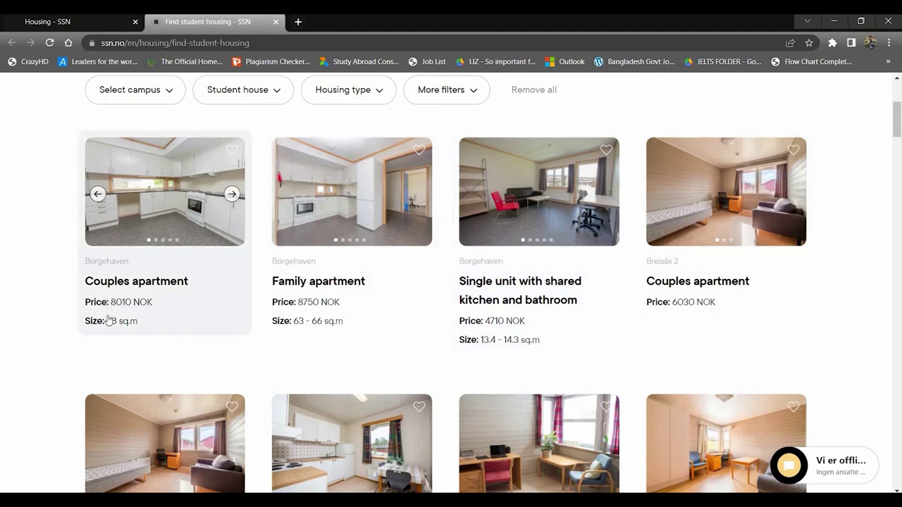
Scroll through the SSN student housing listings, from Borgehaven and Grivi down to the Høgås Notodden rooms.
scroll(137, 329, down, 3)
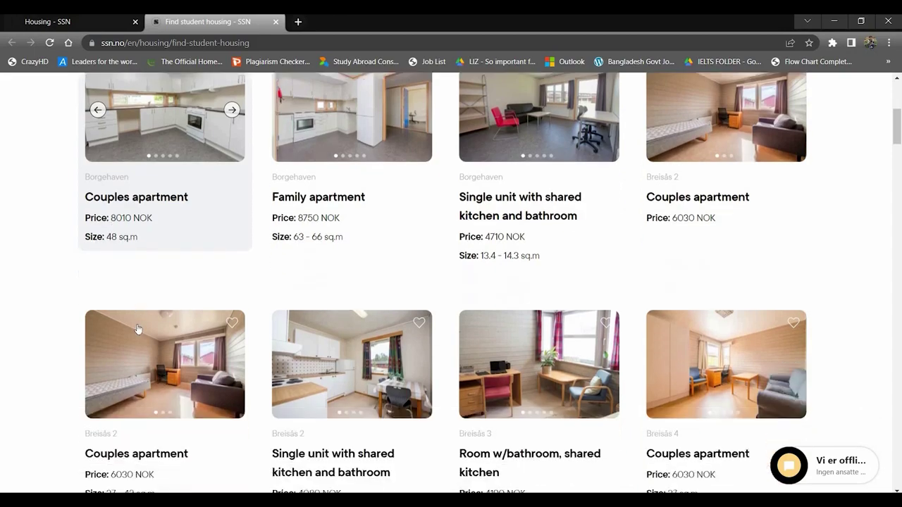
scroll(137, 329, down, 15)
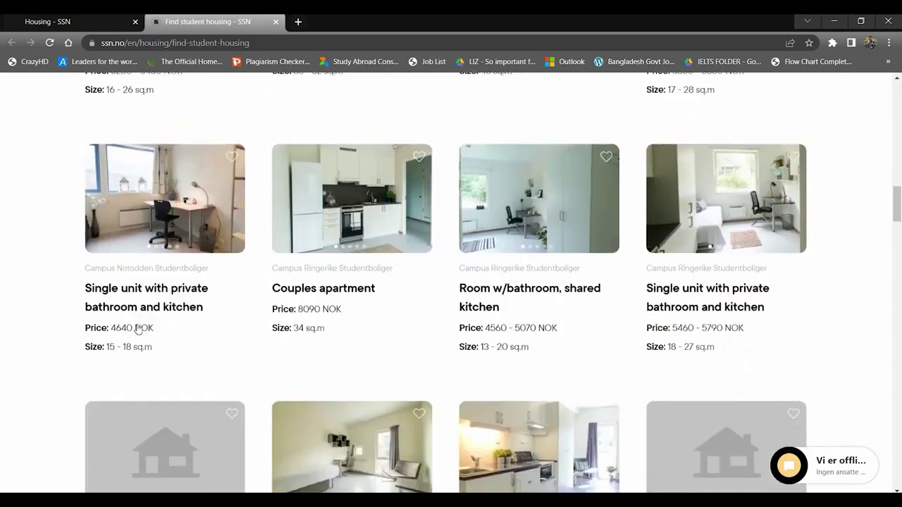
scroll(138, 329, down, 5)
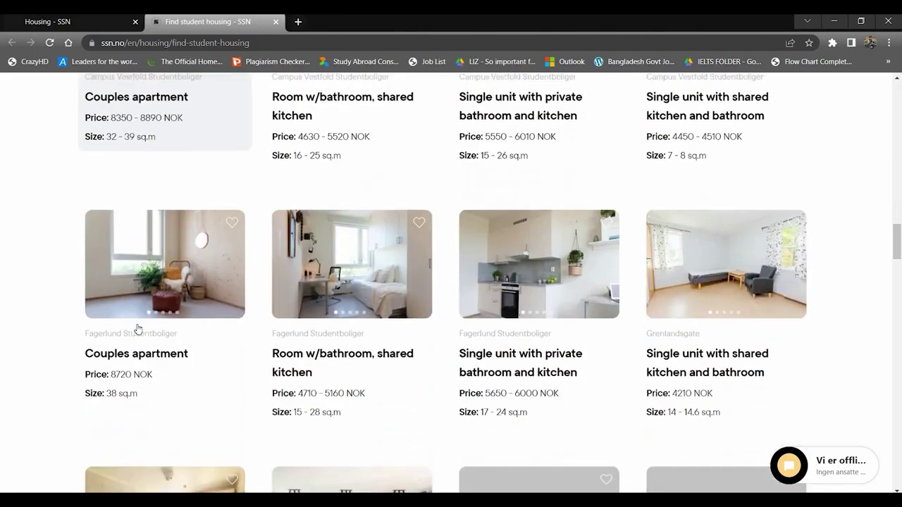
scroll(137, 328, down, 7)
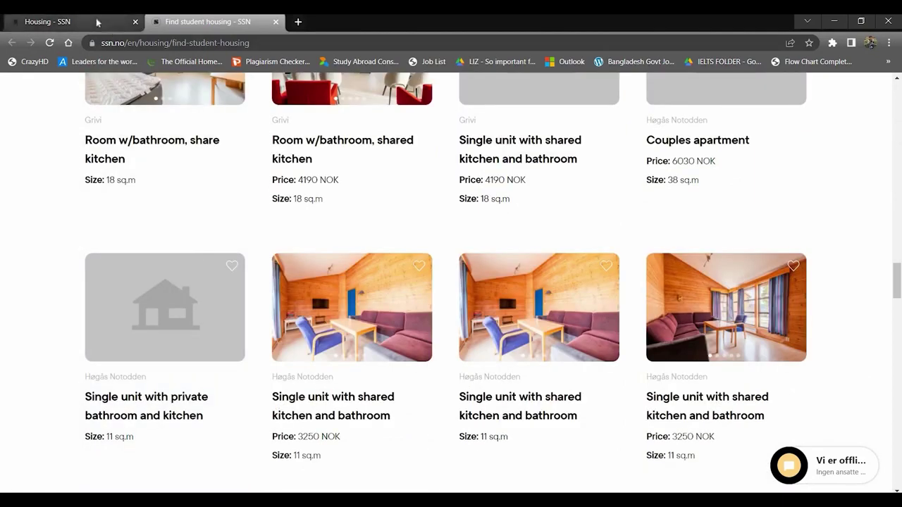
Open 'See all our student housing' in a new tab, then go to the My Page login screen.
click(97, 22)
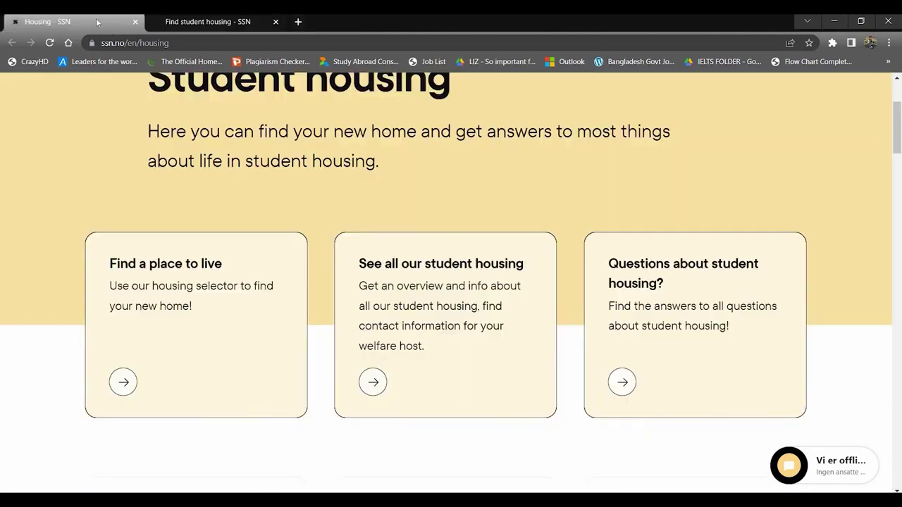
right_click(472, 384)
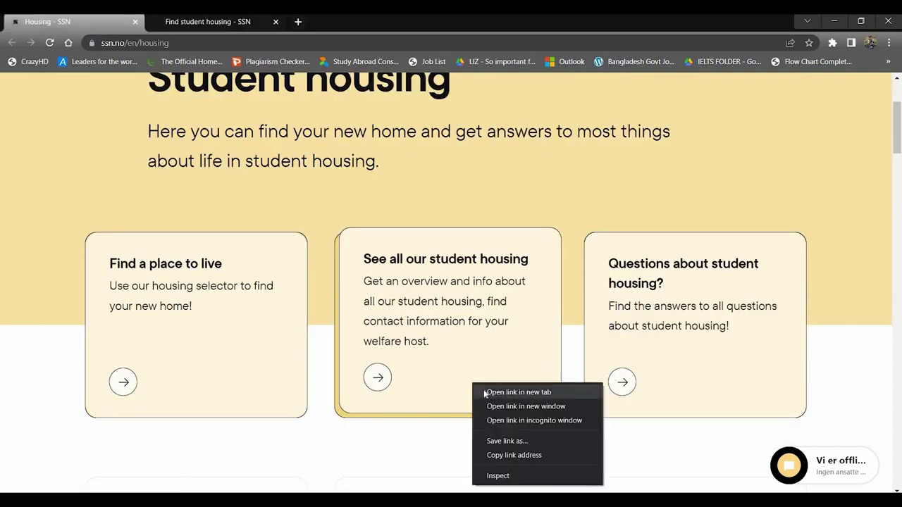
click(485, 392)
click(373, 27)
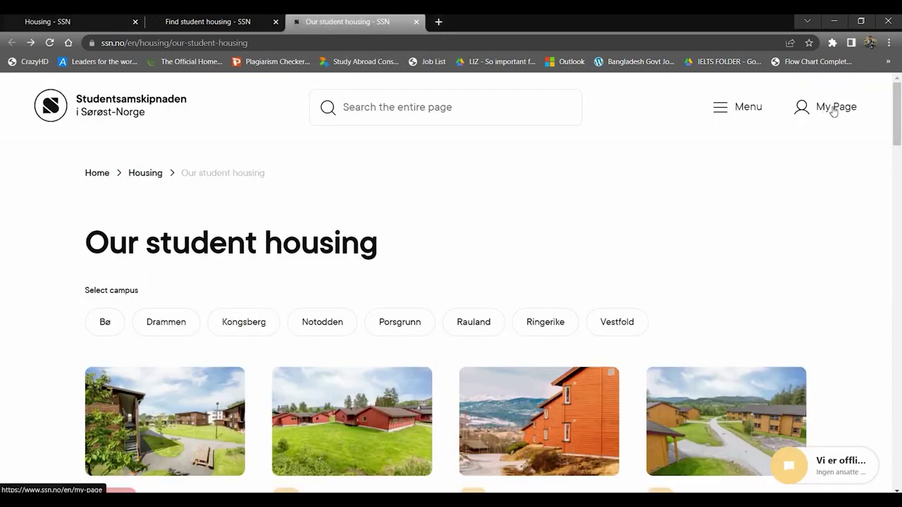
click(821, 111)
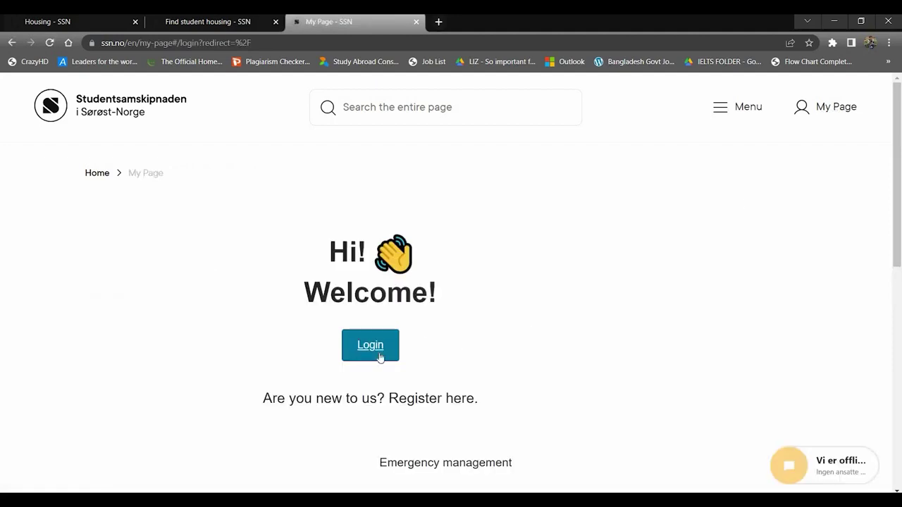
Start a new SSN registration and submit the account e-mail address.
click(432, 400)
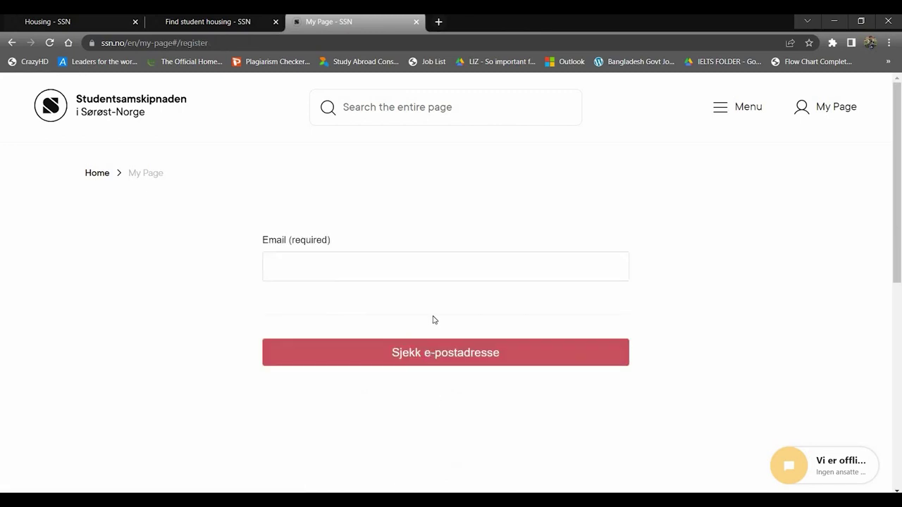
click(438, 271)
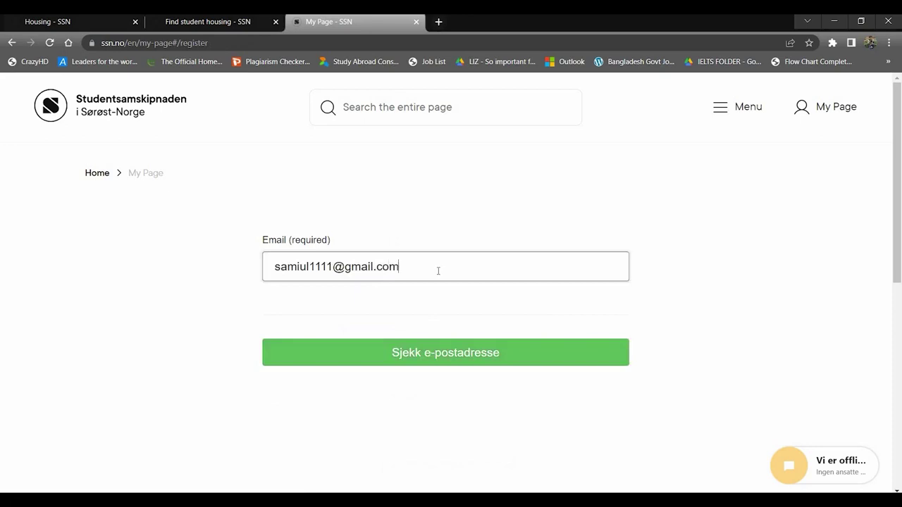
key(Return)
scroll(899, 171, down, 3)
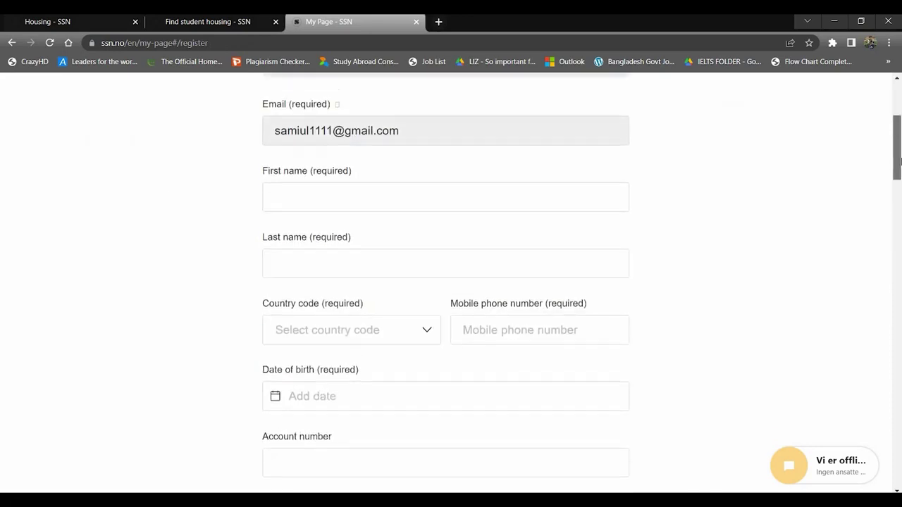
Enter the first and last name, choose Bangladesh (+880), and enter the mobile number.
click(472, 212)
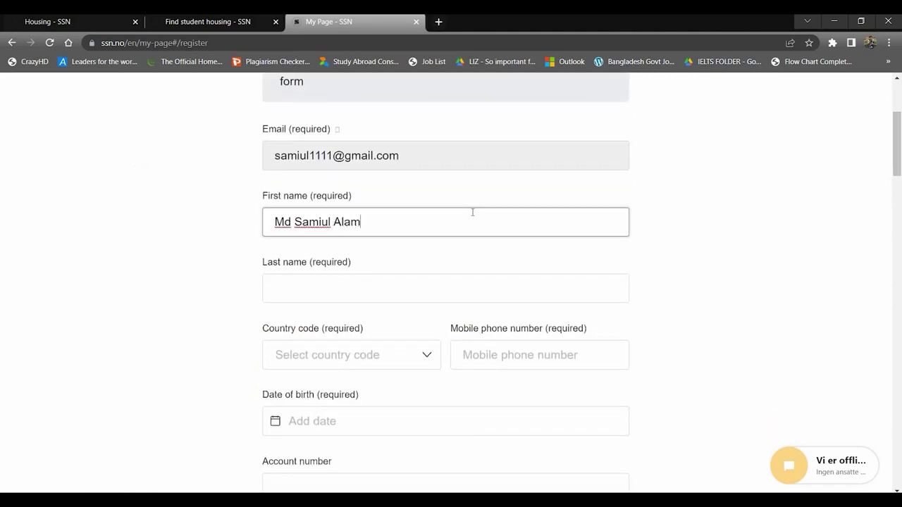
key(Tab)
click(425, 350)
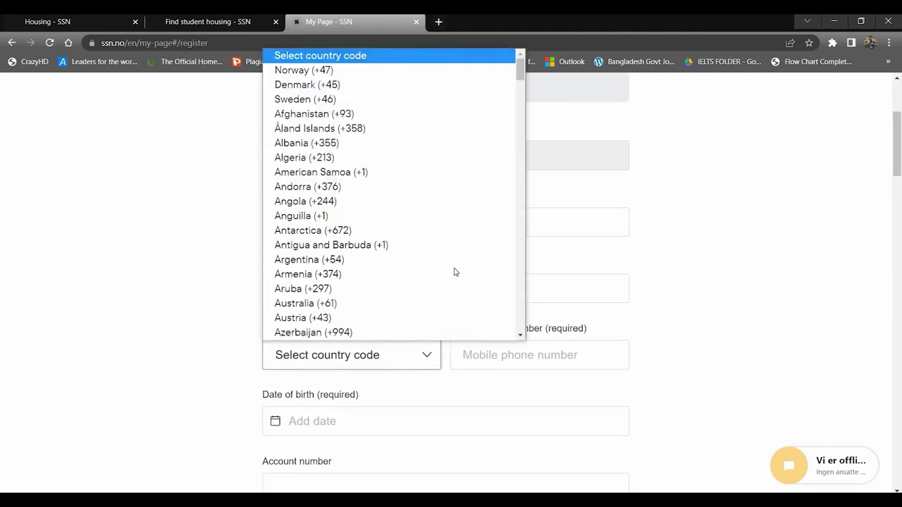
scroll(393, 98, down, 4)
click(392, 98)
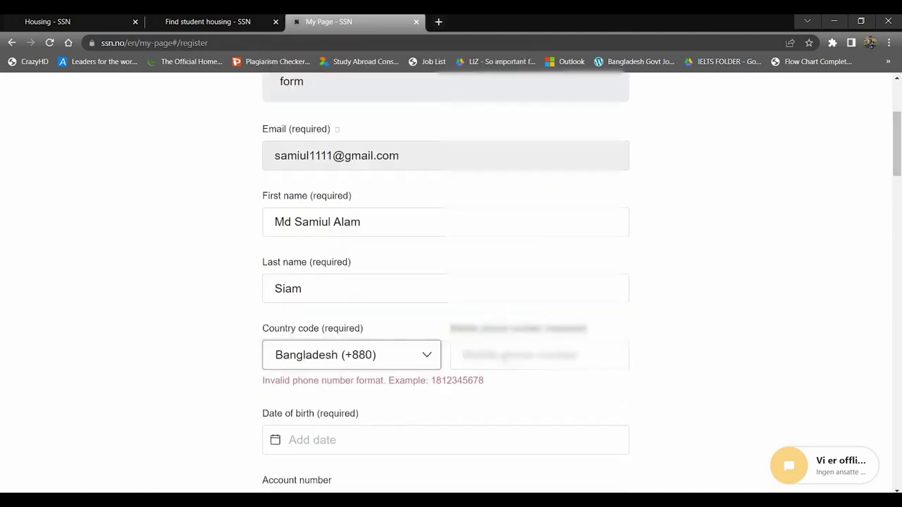
key(Tab)
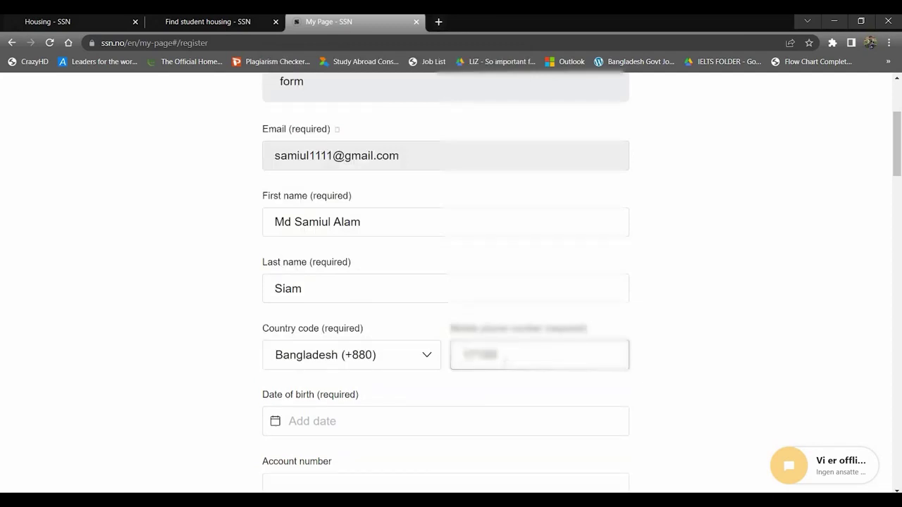
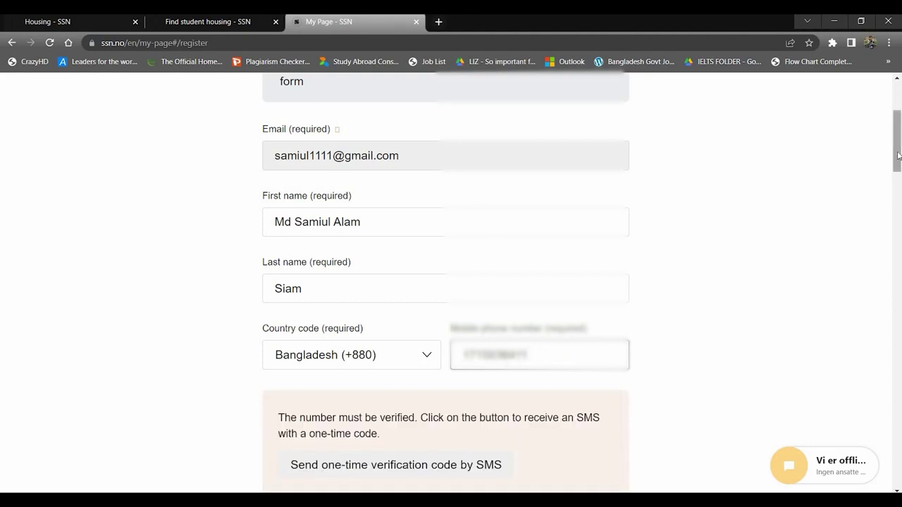
scroll(527, 356, down, 3)
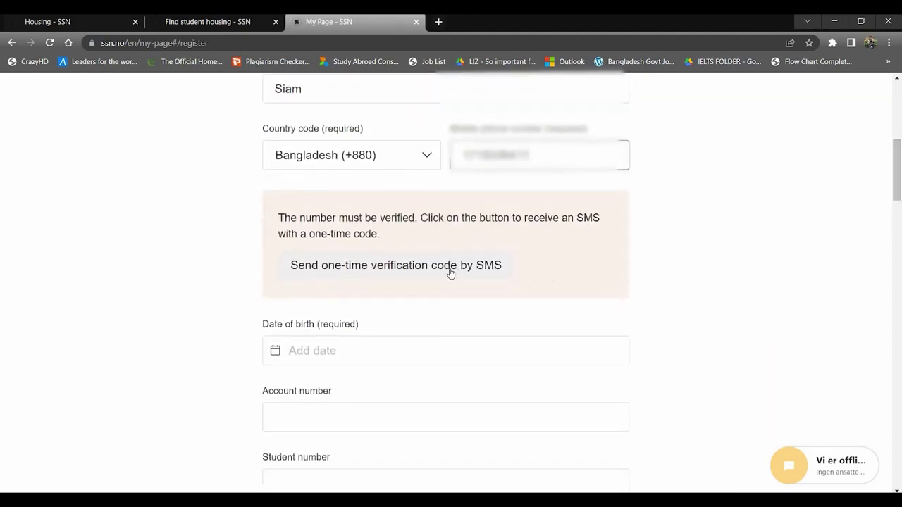
Request the SMS verification code and enter the received code.
click(451, 271)
click(478, 287)
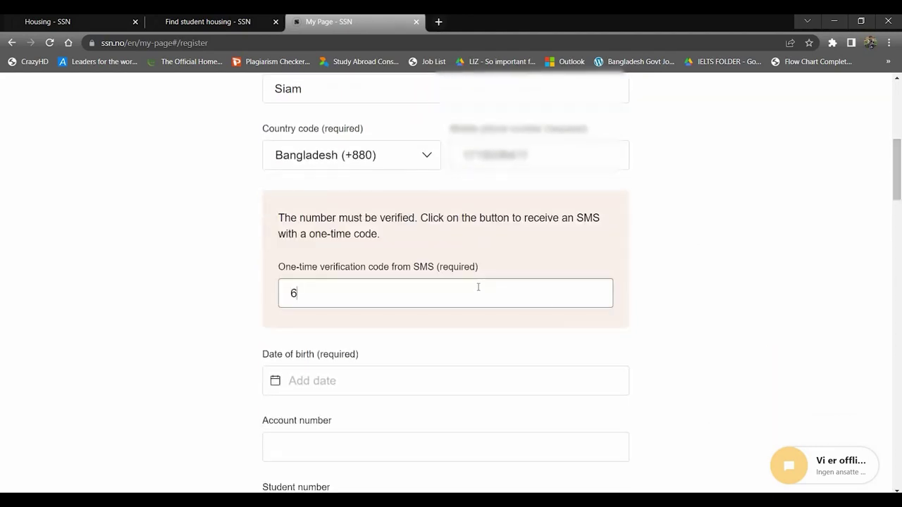
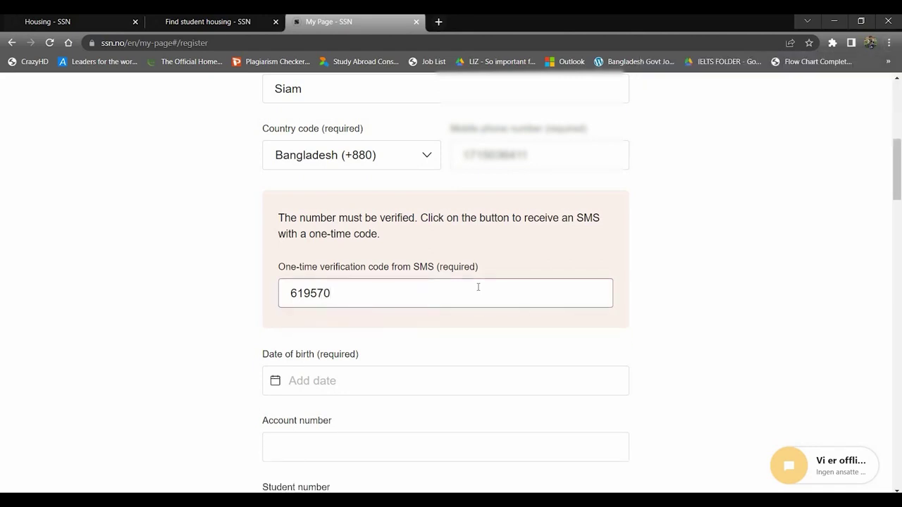
scroll(478, 287, down, 3)
click(395, 172)
click(392, 224)
click(388, 225)
click(291, 226)
click(305, 317)
click(366, 298)
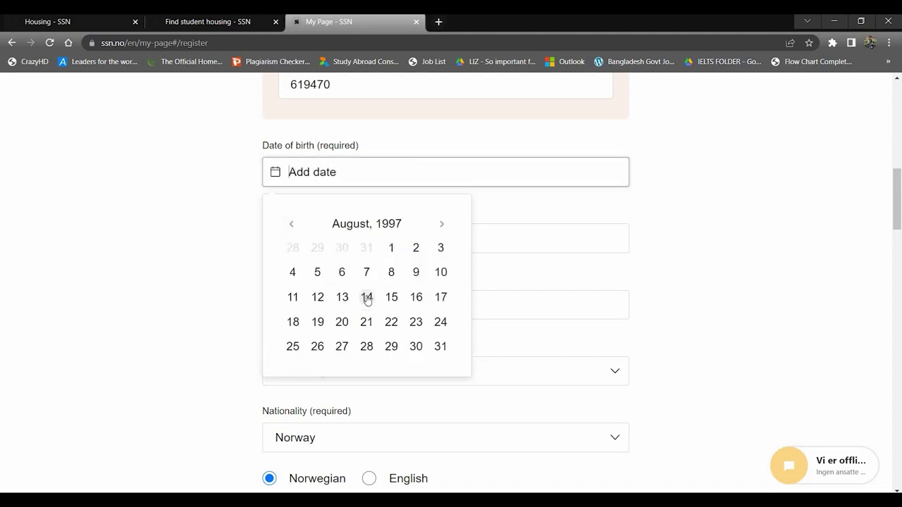
click(391, 346)
Choose Male gender, Bangladesh nationality and English as the preferred language.
click(400, 239)
click(401, 300)
click(436, 381)
click(411, 423)
click(437, 445)
click(438, 445)
click(439, 446)
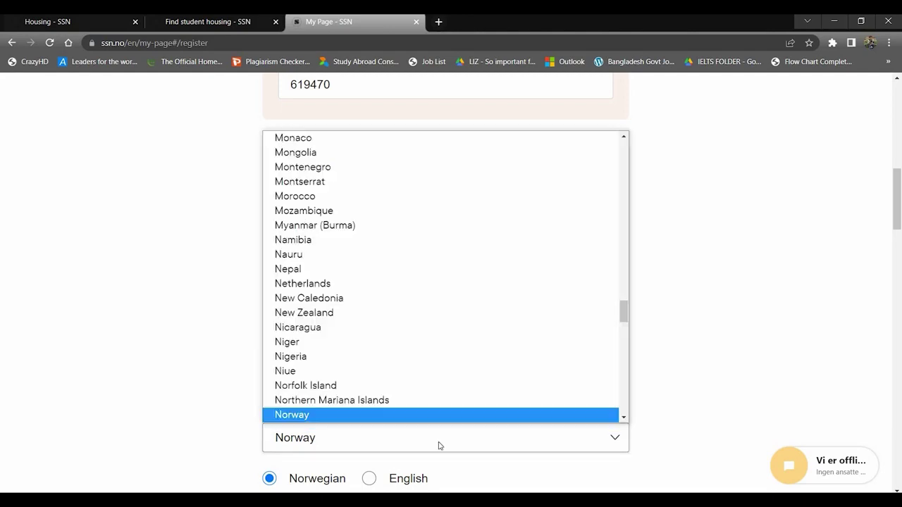
text(ban)
key(Return)
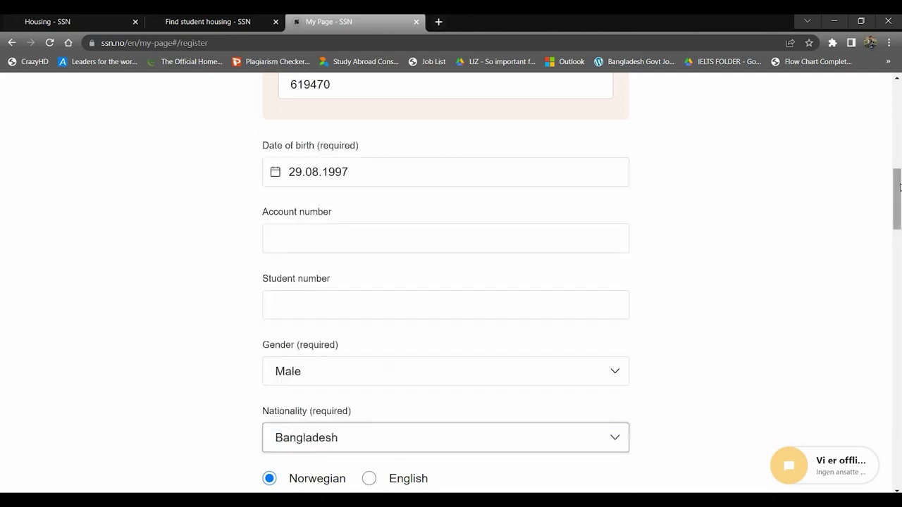
scroll(398, 468, down, 3)
click(369, 224)
Choose Student USN as applicant type and read, then close, the 'What is this?' help.
click(374, 288)
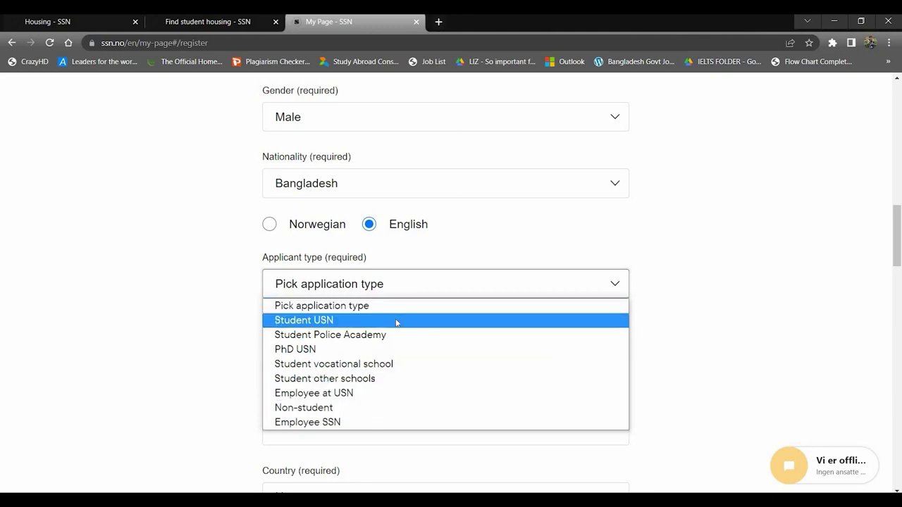
click(367, 322)
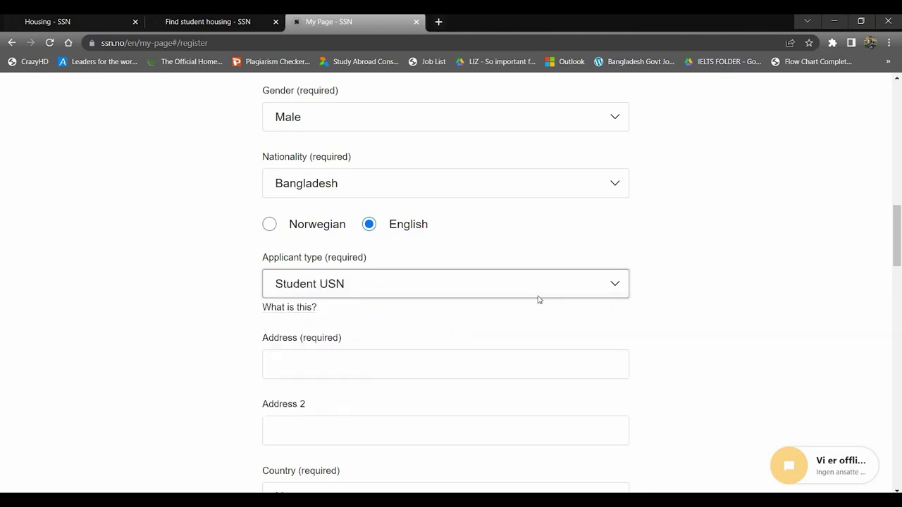
click(287, 310)
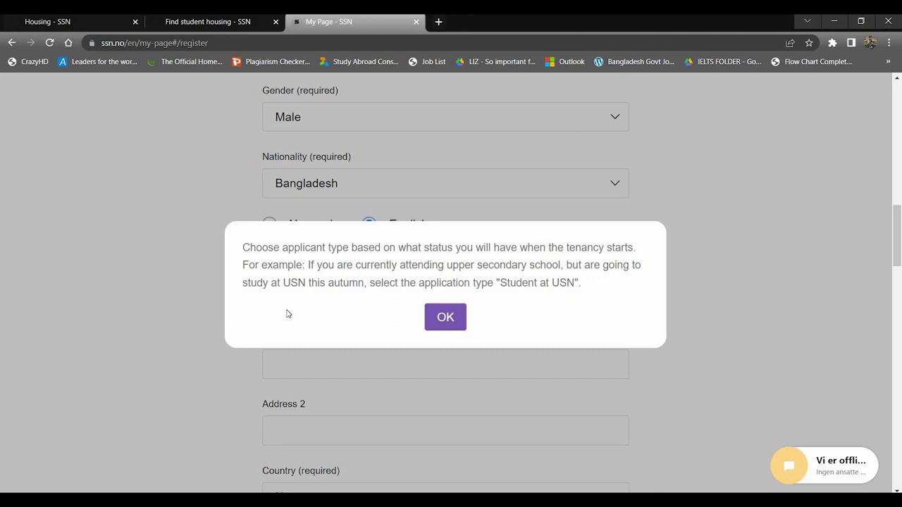
drag(311, 265, 604, 286)
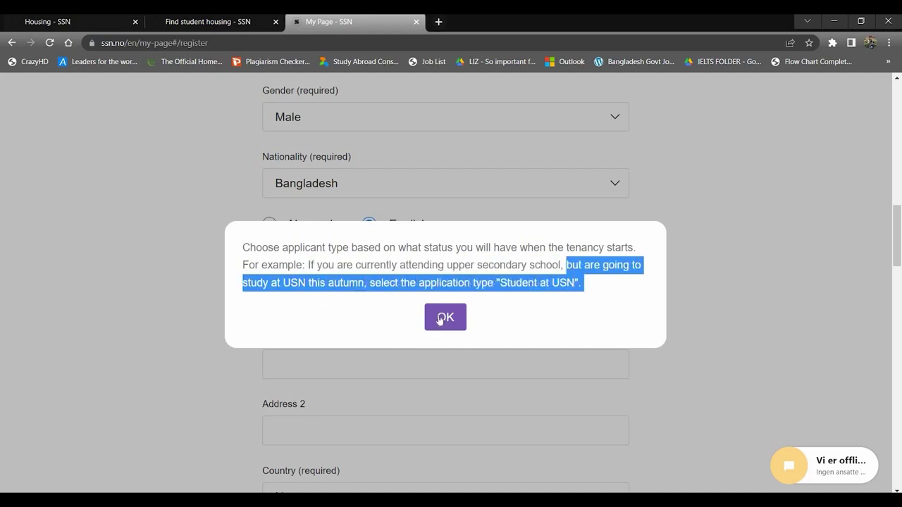
click(443, 316)
scroll(899, 231, down, 2)
scroll(447, 244, up, 1)
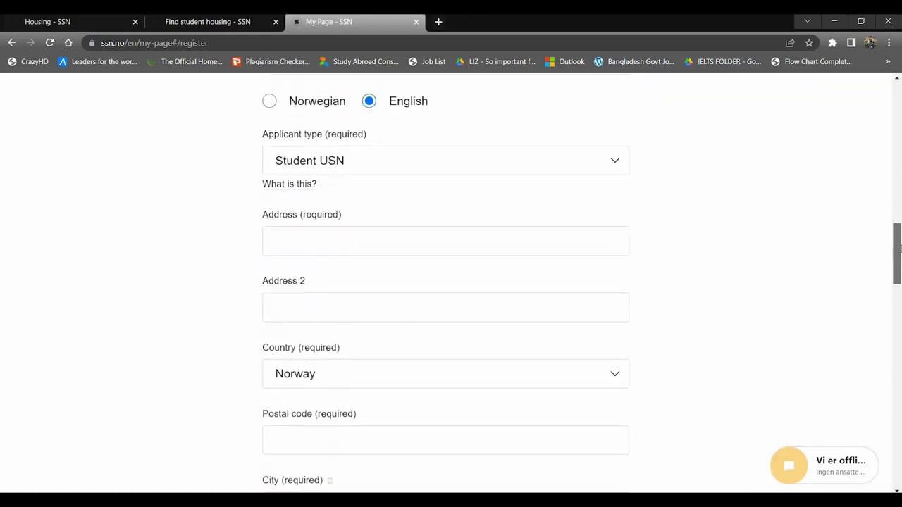
Fill in the saved address, set country to Bangladesh, and autofill postal code and city.
click(447, 242)
click(379, 270)
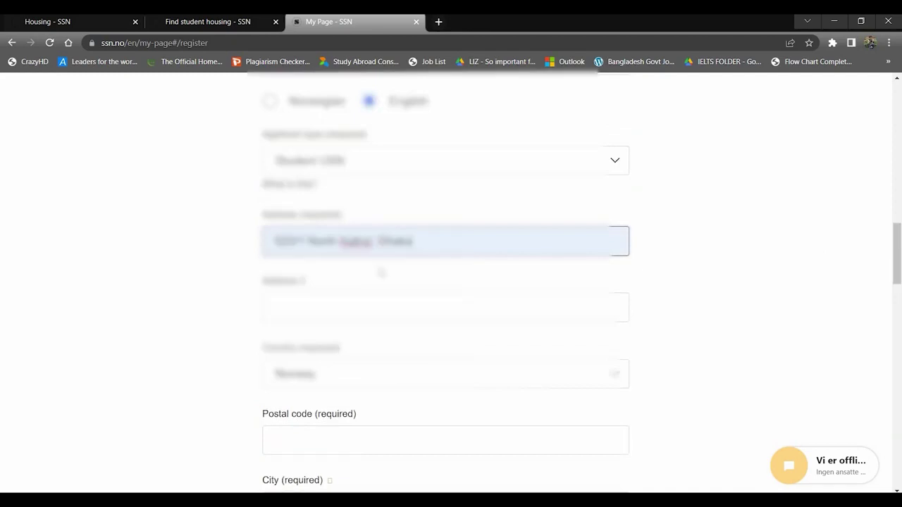
click(372, 377)
text(bangladesh)
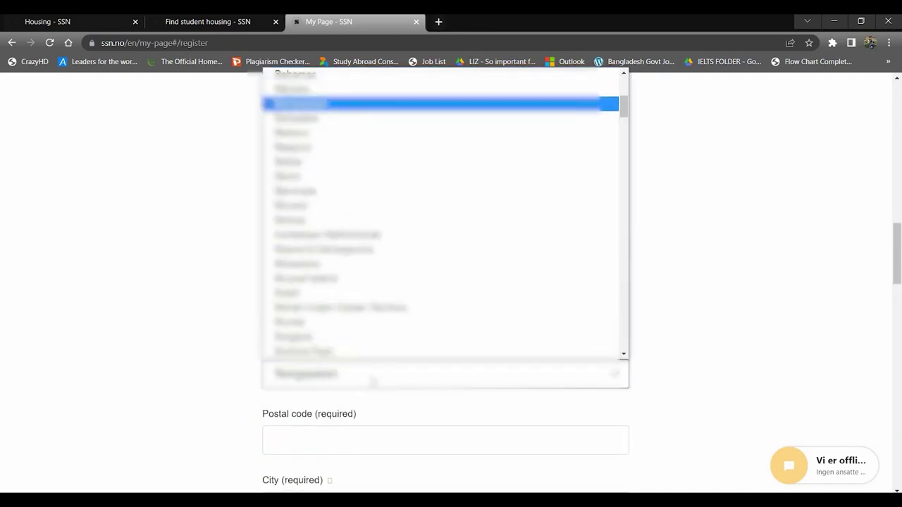
key(Return)
scroll(898, 254, down, 2)
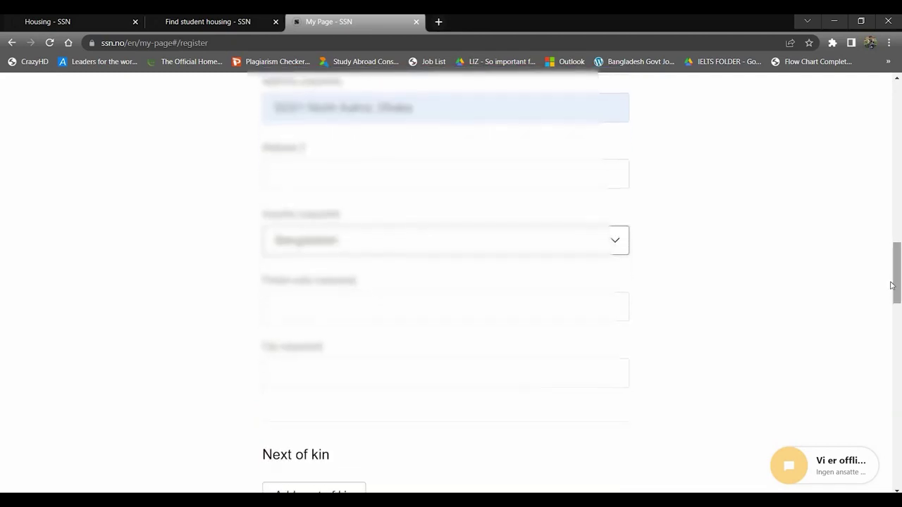
click(338, 307)
click(339, 350)
scroll(302, 286, down, 3)
Skip next of kin, opt in to SSN offerings via E-mail & SMS, and complete registration.
click(302, 285)
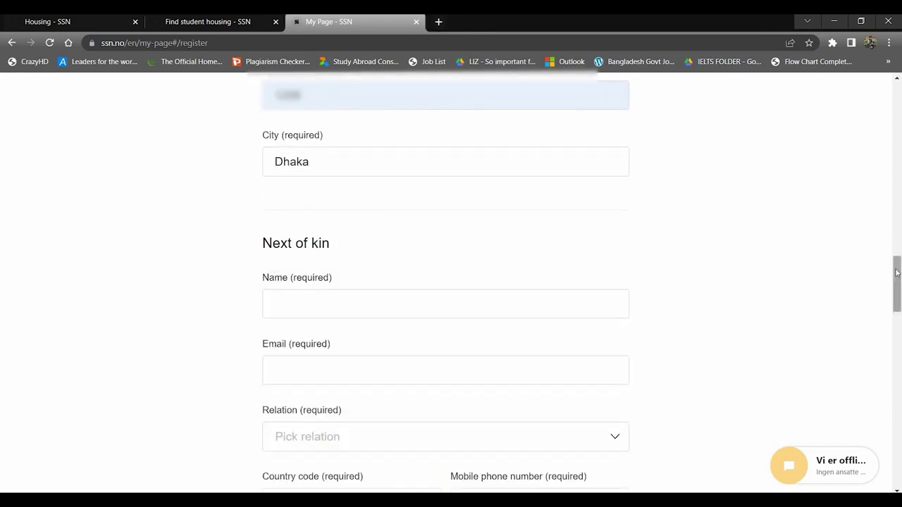
scroll(353, 373, down, 9)
scroll(354, 374, up, 6)
click(354, 374)
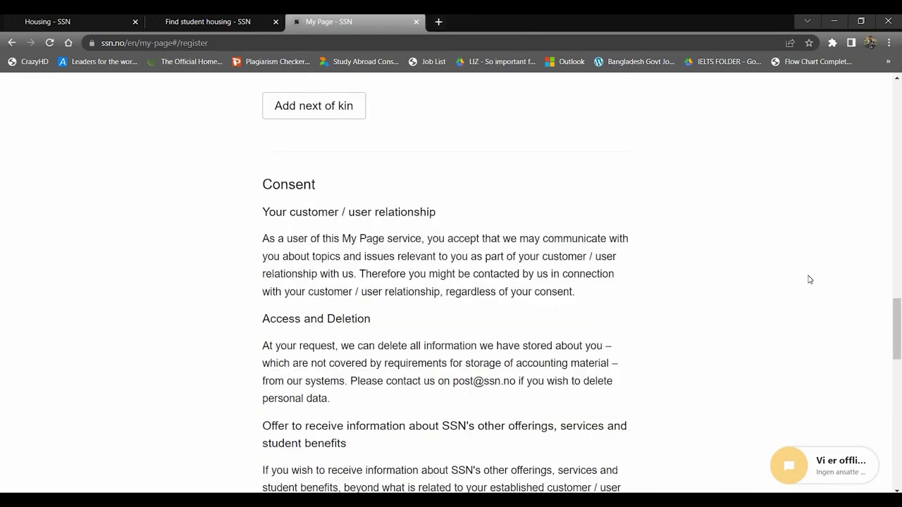
scroll(398, 177, down, 5)
click(399, 175)
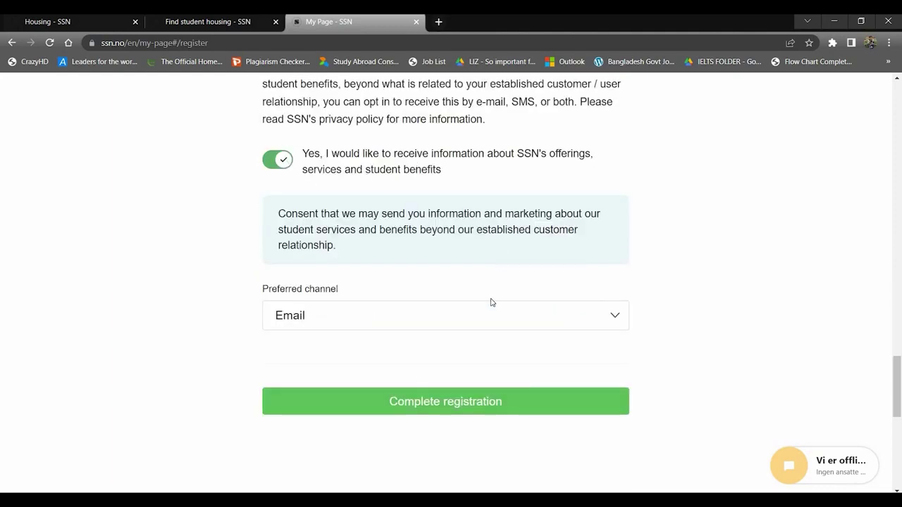
click(488, 326)
click(443, 381)
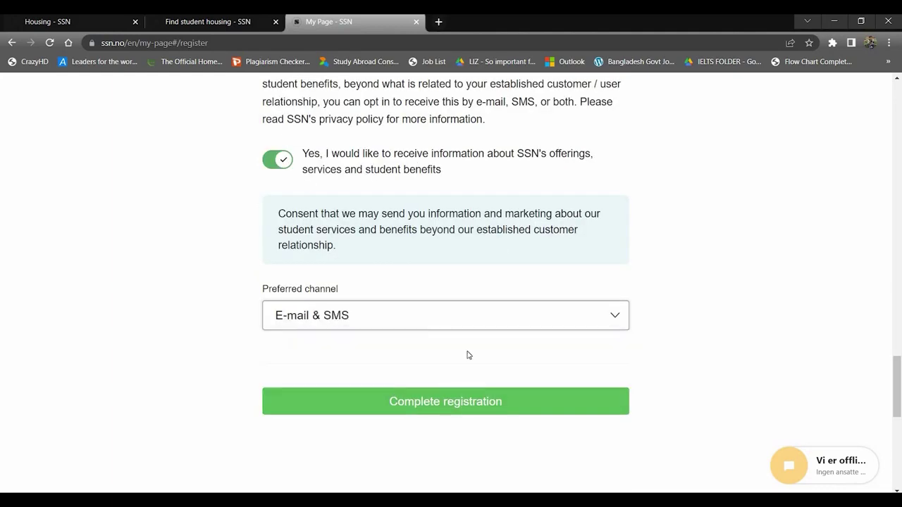
click(458, 409)
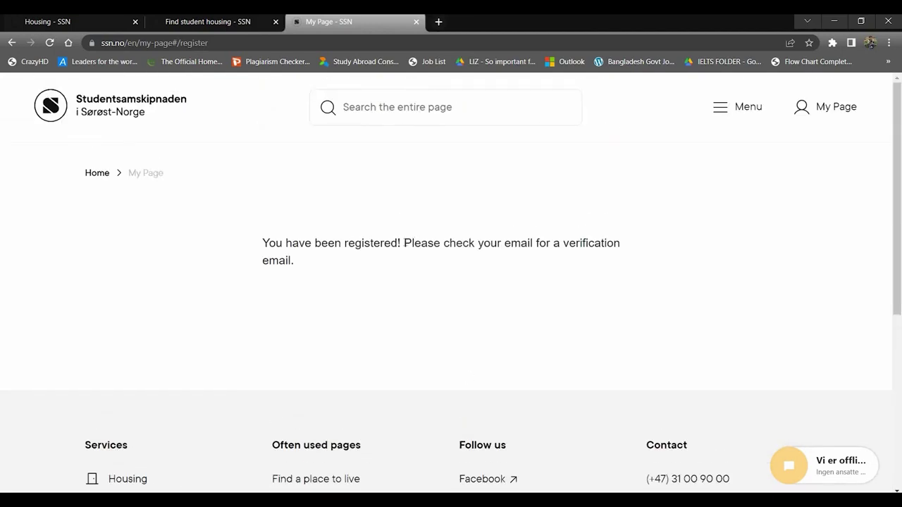
Open SSN's Create account email in Gmail and follow its Passord resett link.
drag(405, 243, 315, 272)
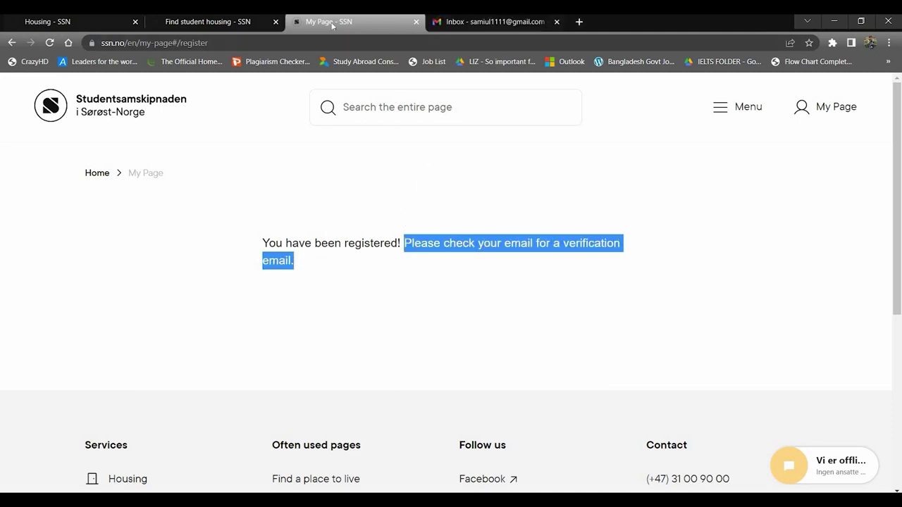
click(494, 22)
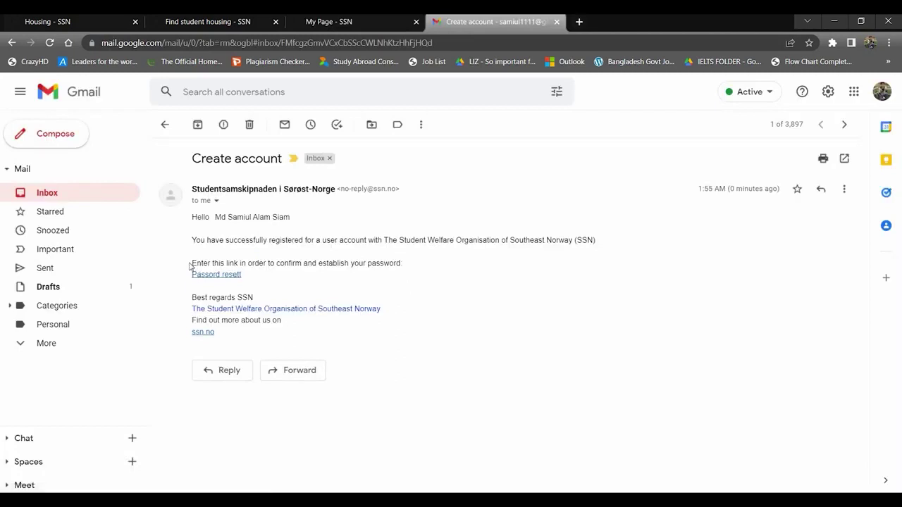
drag(193, 263, 408, 264)
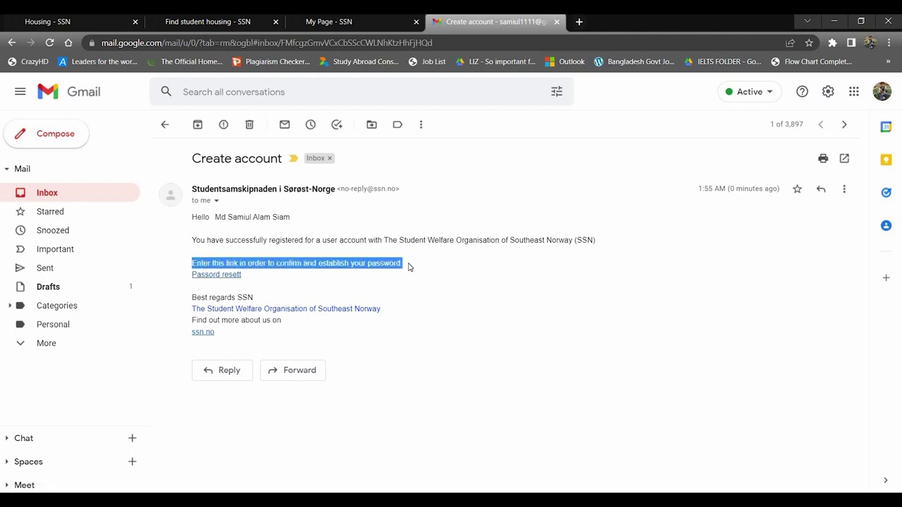
click(216, 276)
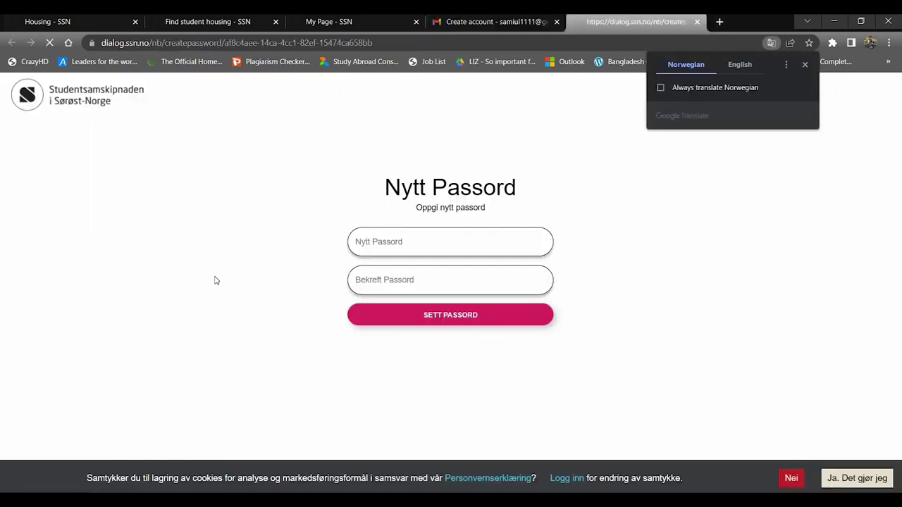
Translate the page, set Chrome's suggested strong password in both fields, and continue to My Page.
click(740, 64)
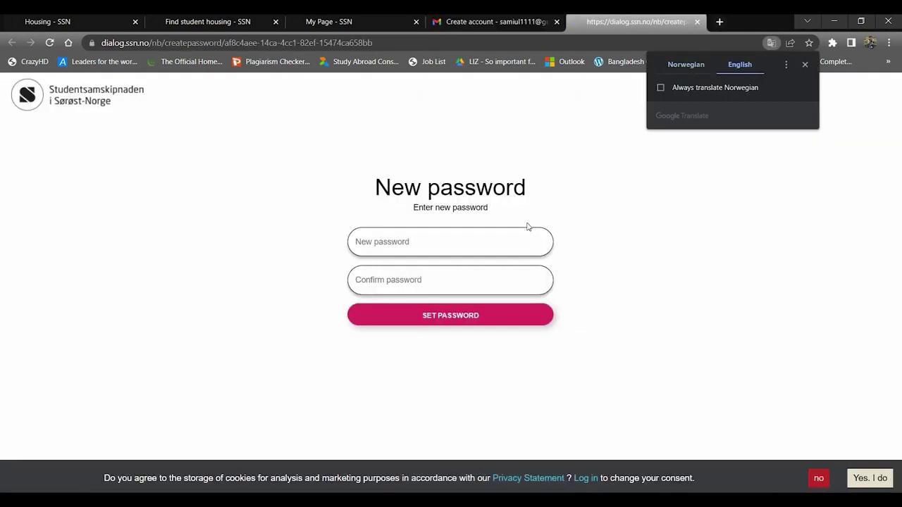
click(443, 247)
click(442, 270)
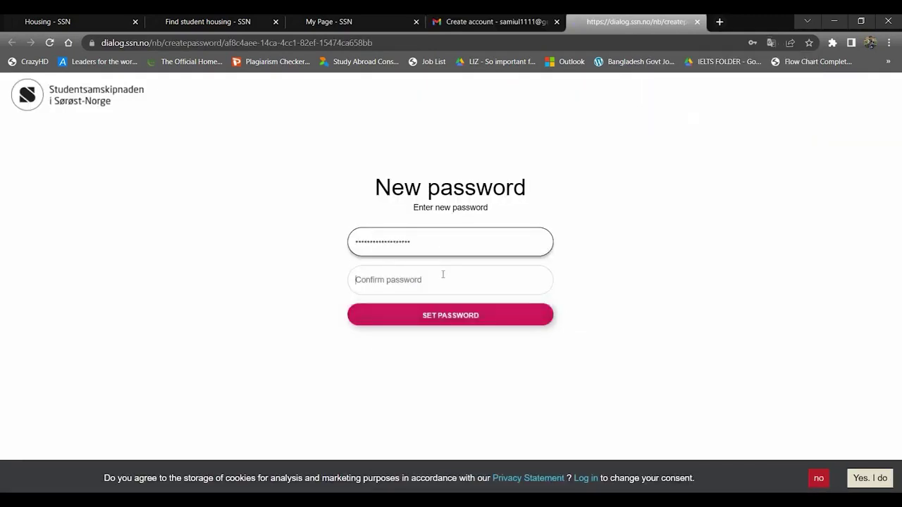
key(ctrl+v)
click(462, 317)
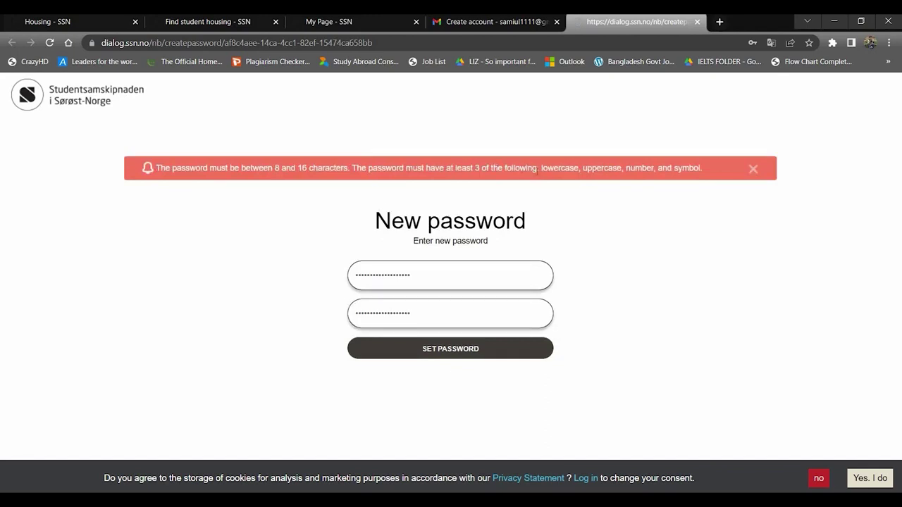
drag(352, 166, 480, 168)
click(413, 355)
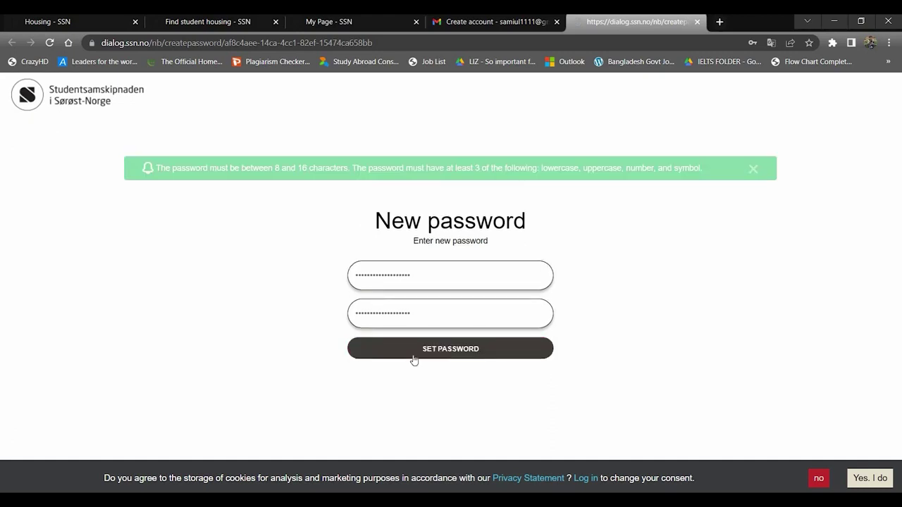
click(752, 211)
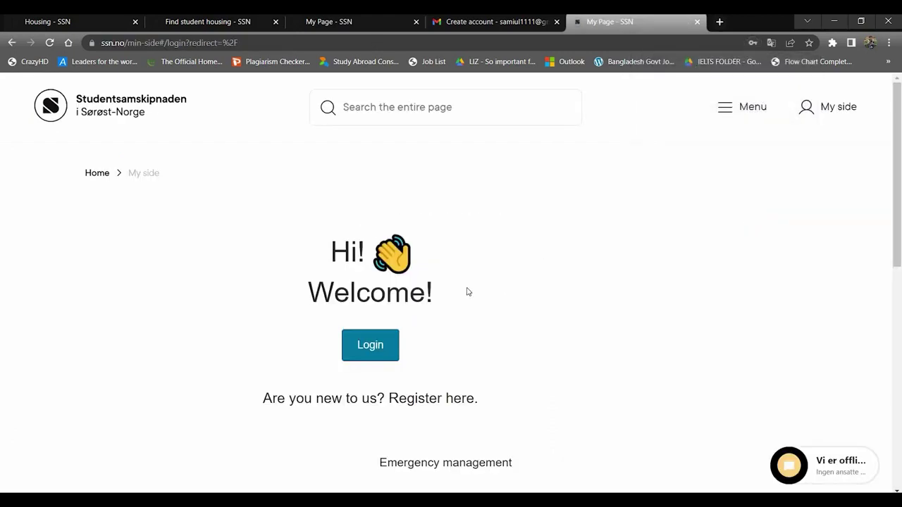
Log in to My Page with the account e-mail and the saved password.
click(373, 349)
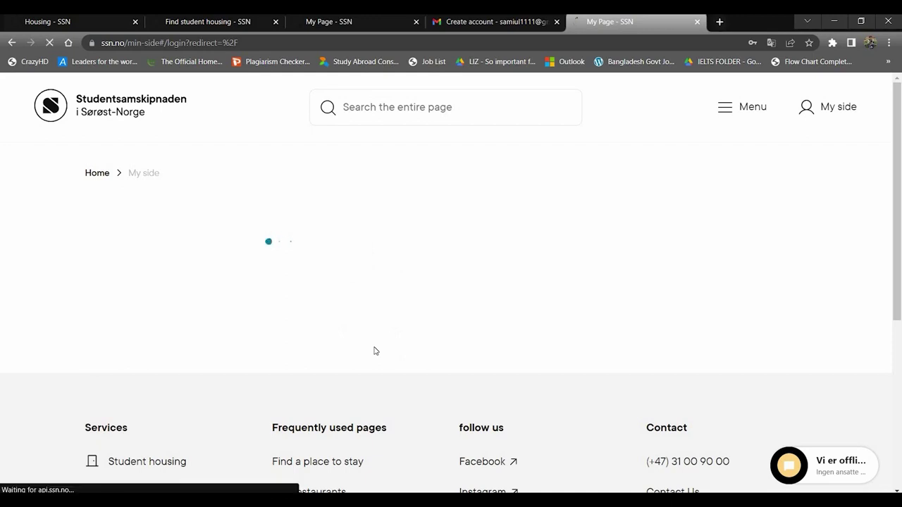
click(418, 272)
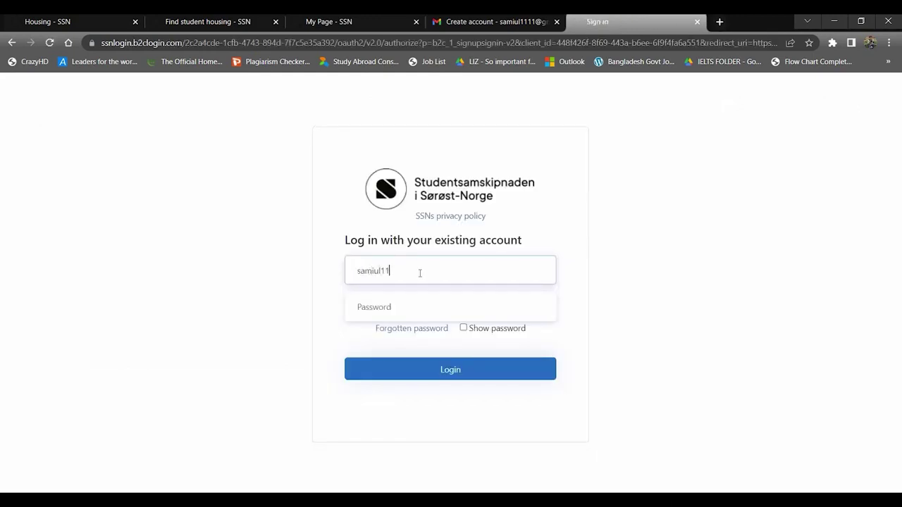
click(425, 299)
key(ctrl+v)
click(439, 367)
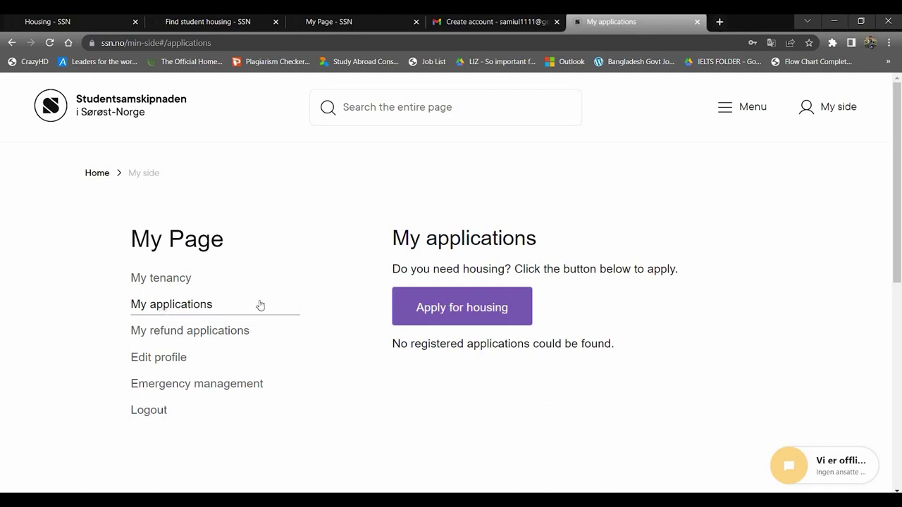
Start a housing application via Apply for housing and Start your application.
click(445, 316)
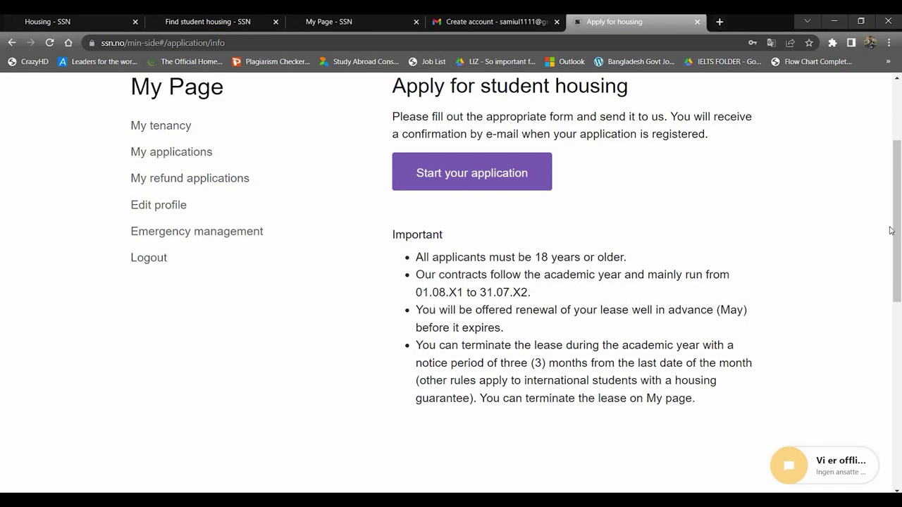
scroll(900, 208, up, 3)
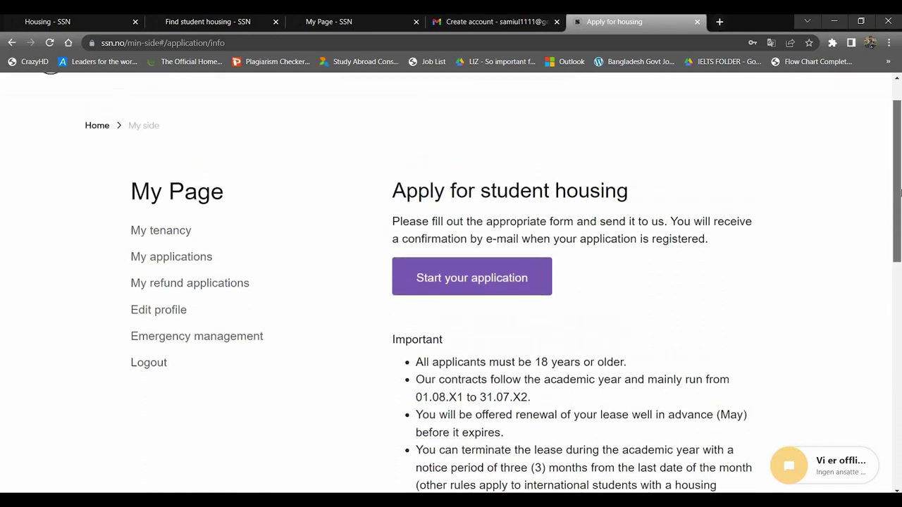
click(500, 284)
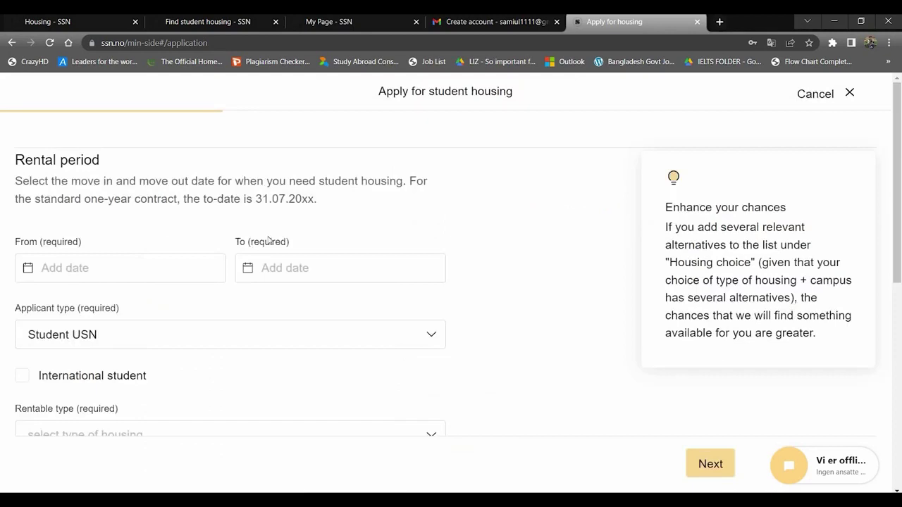
Set the move-in date to 1 August 2022, keep Student USN, and mark international student.
click(132, 275)
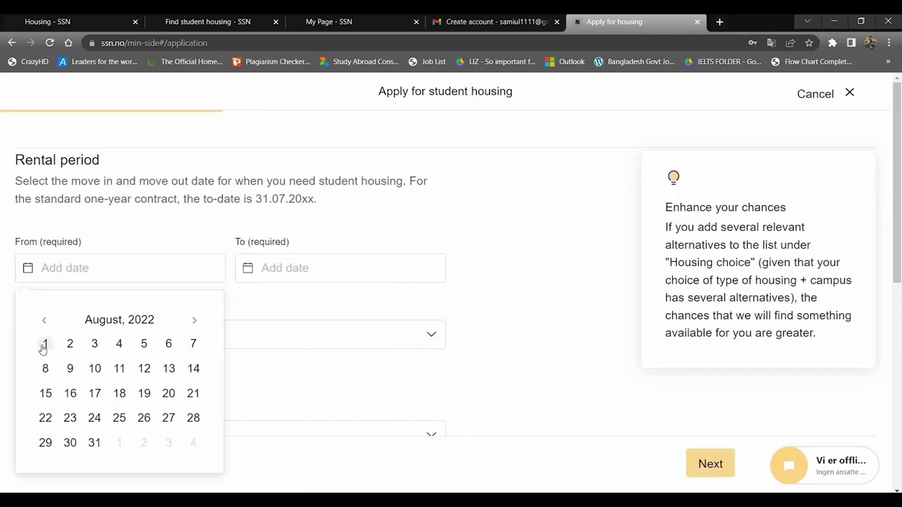
click(44, 344)
click(366, 348)
click(366, 348)
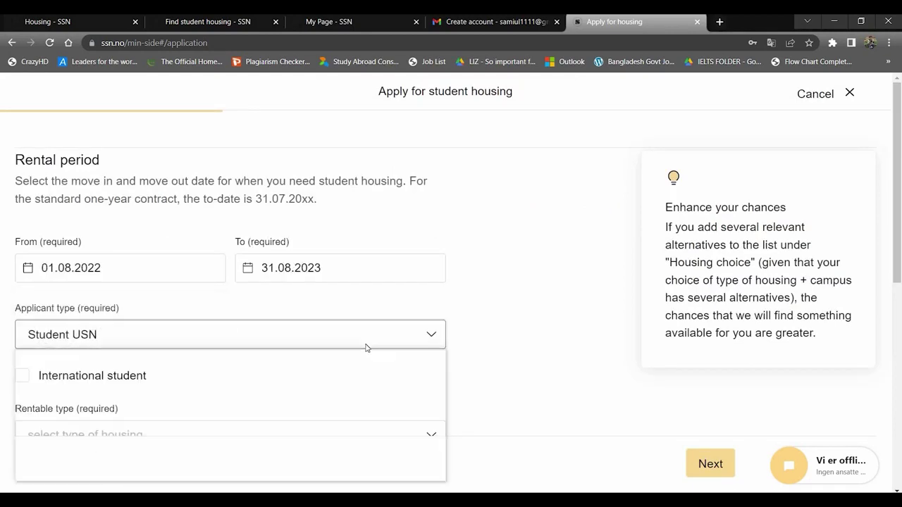
click(22, 376)
Choose Room as the rentable type and Kongsberg as the region.
scroll(599, 332, down, 2)
click(392, 279)
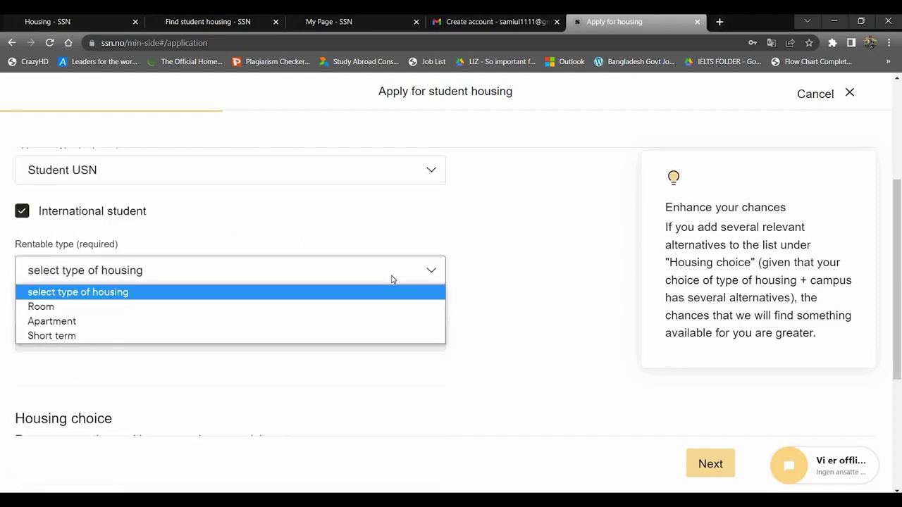
click(312, 307)
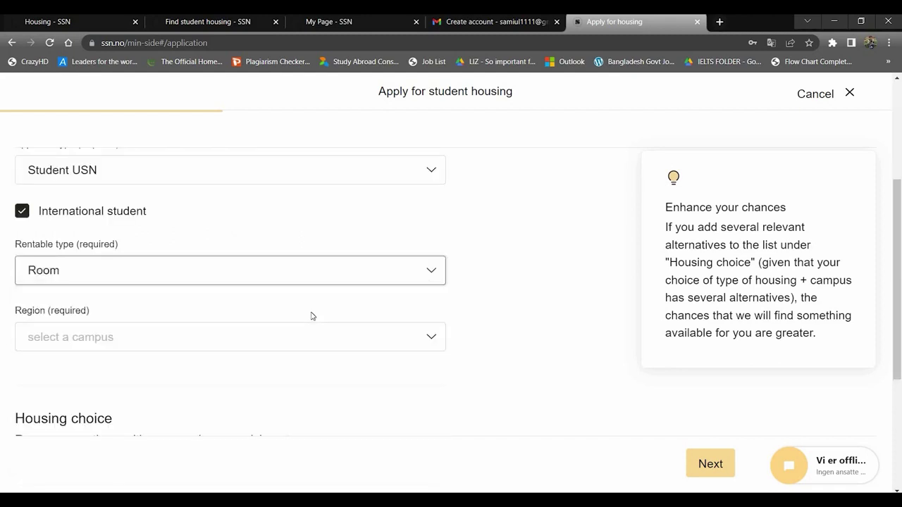
scroll(312, 316, down, 1)
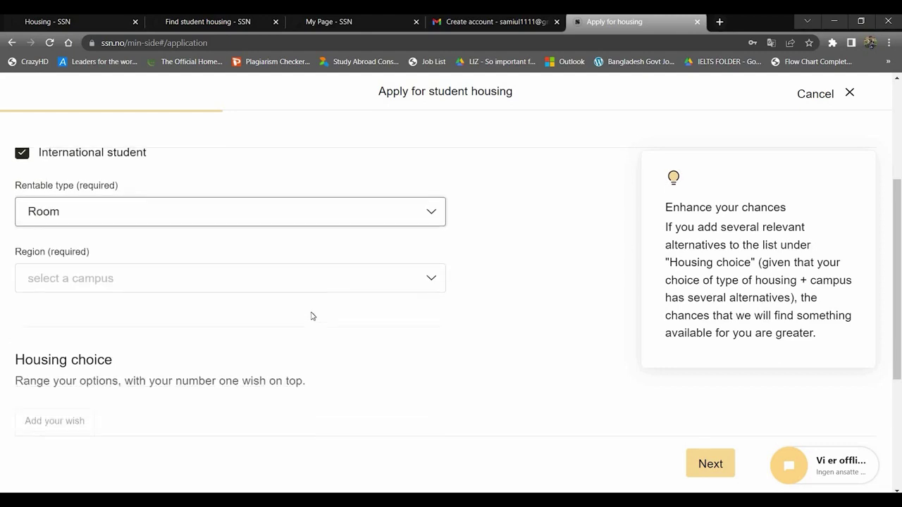
click(346, 284)
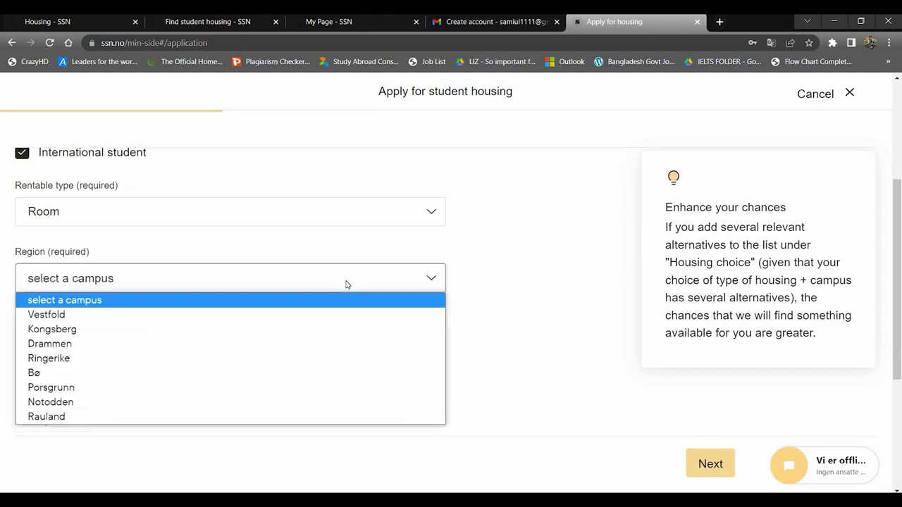
click(248, 330)
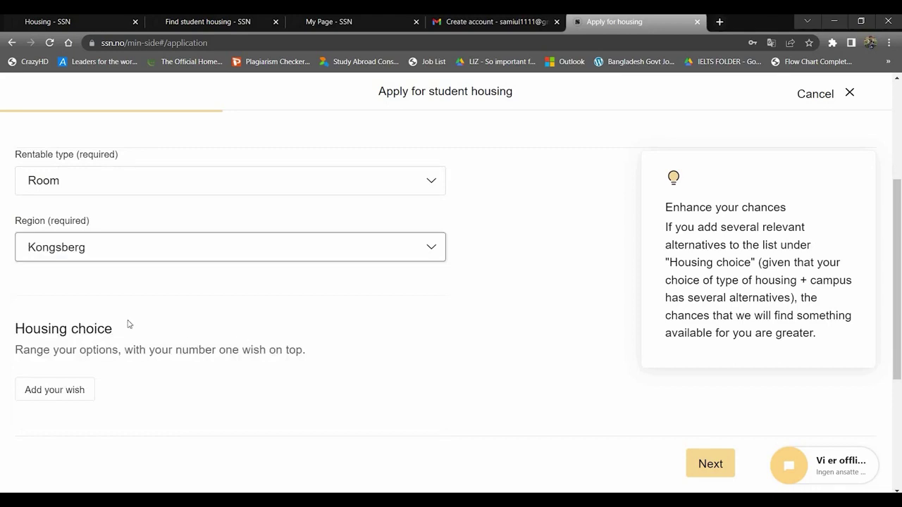
Start a first housing wish, then go back to the Housing - SSN tab.
drag(15, 350, 303, 353)
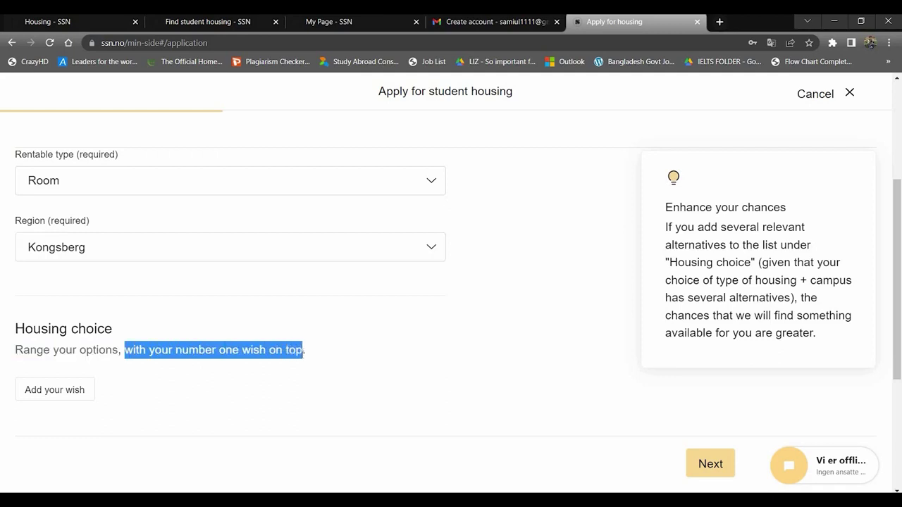
click(55, 391)
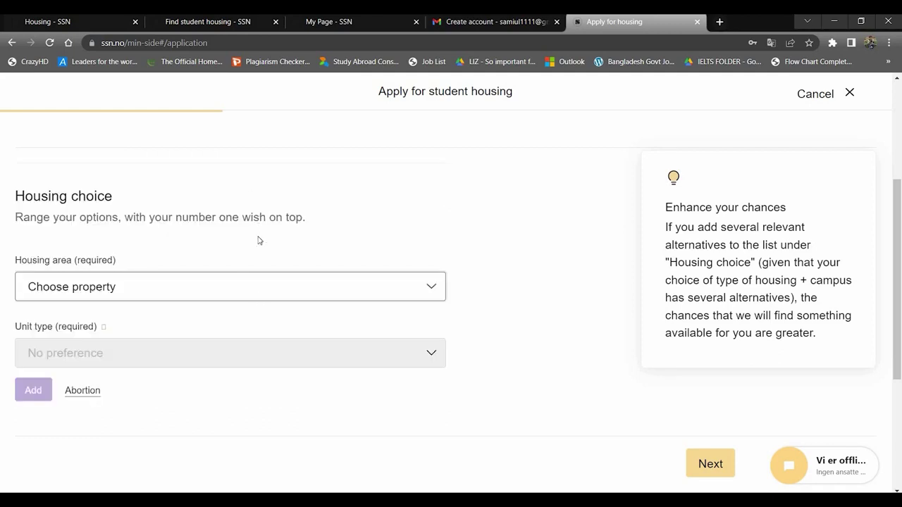
click(81, 22)
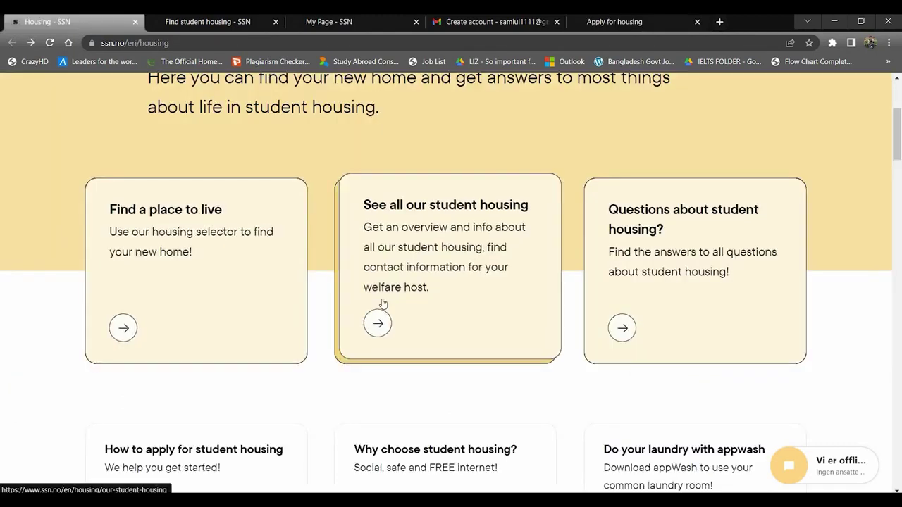
Open the student housing overview in a new tab and filter to the Kongsberg campus.
right_click(440, 295)
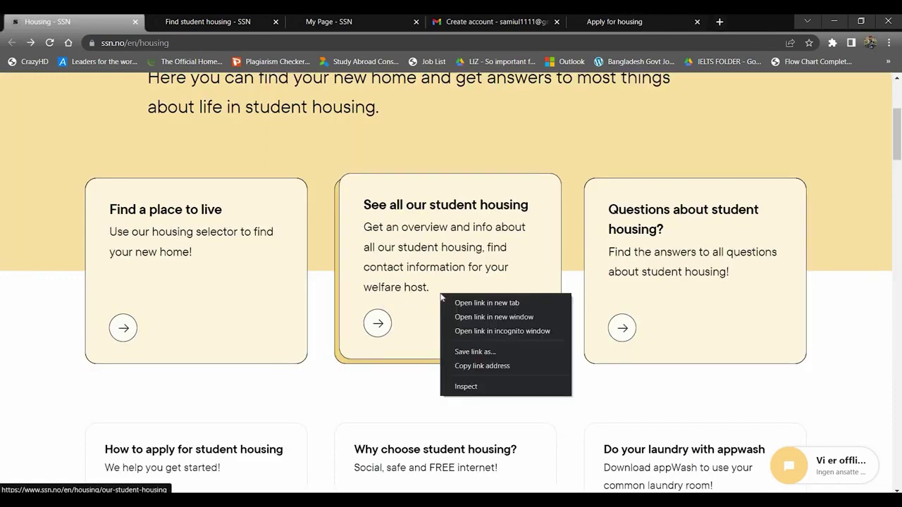
click(486, 303)
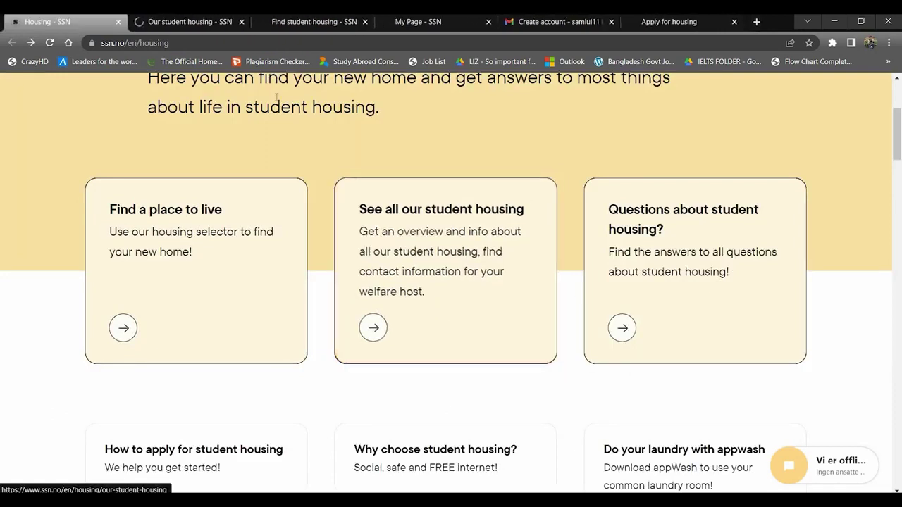
click(184, 22)
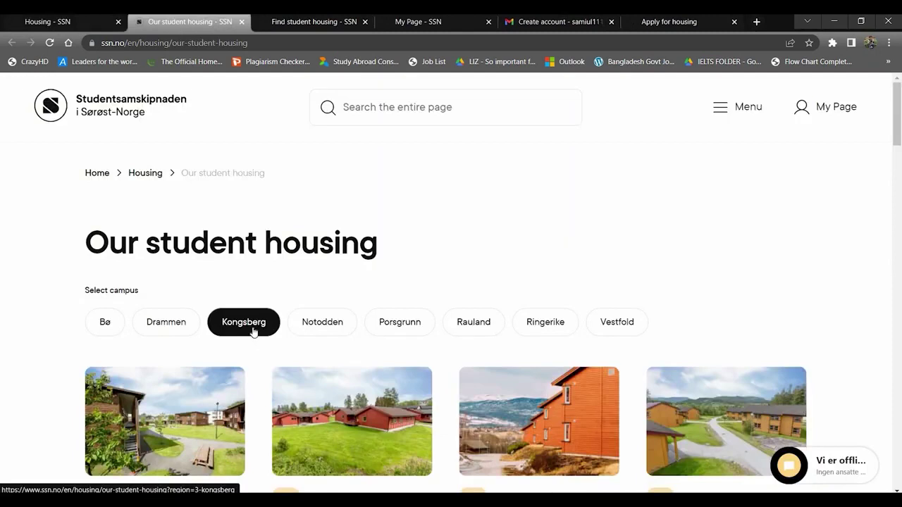
click(252, 330)
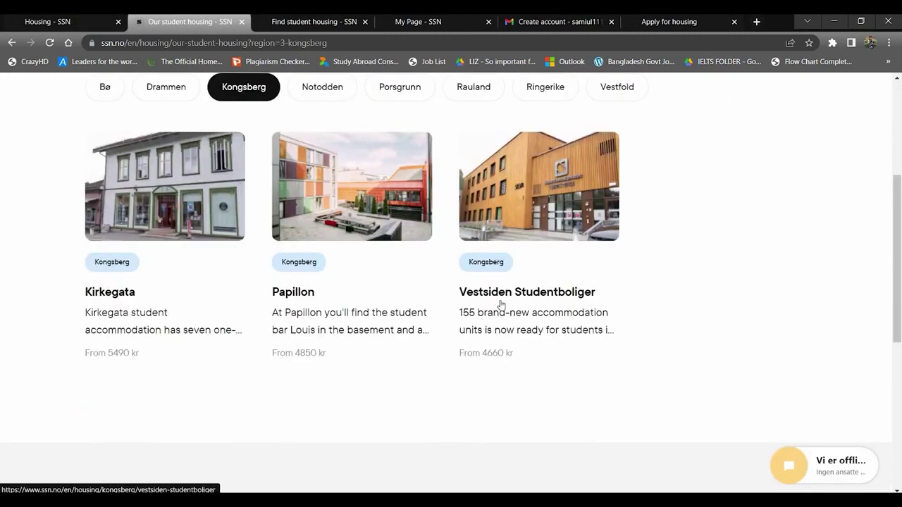
Open Vestsiden Studentboliger in a new tab and expand its Location and Internet via WiFi details.
right_click(533, 219)
click(586, 224)
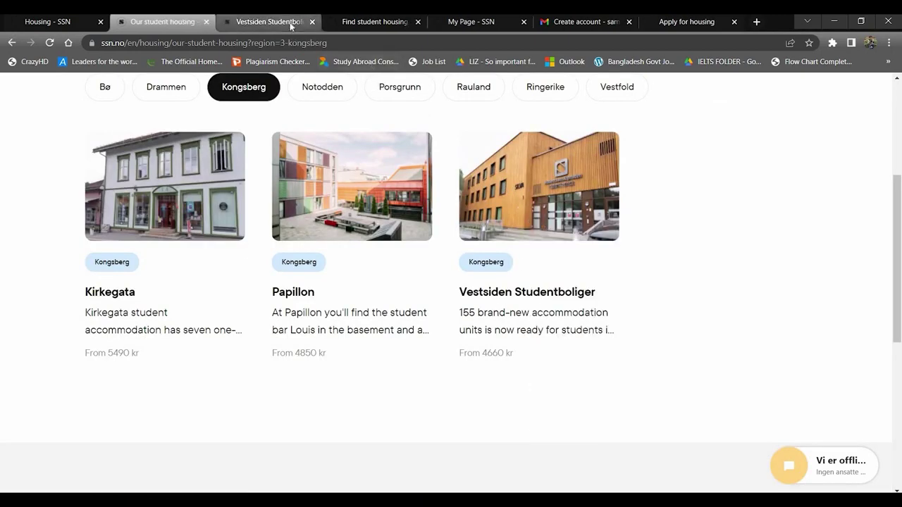
key(ctrl+Tab)
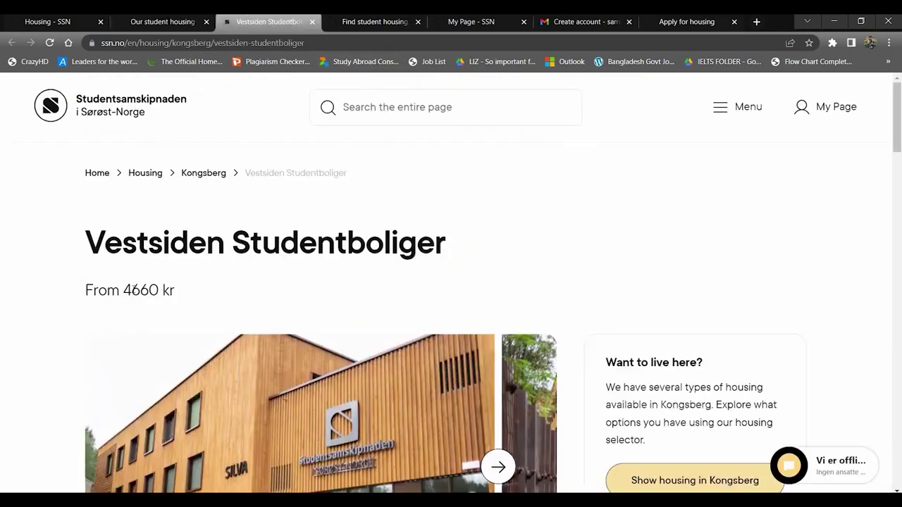
scroll(134, 293, down, 13)
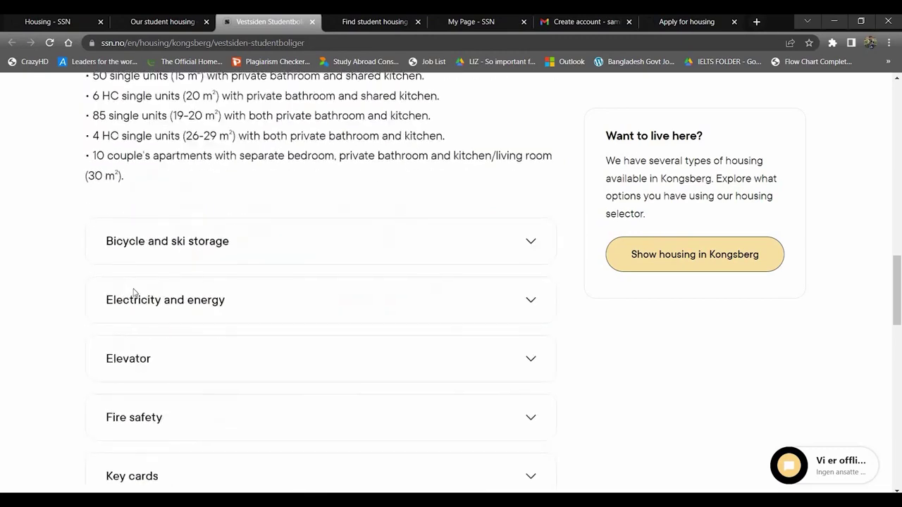
scroll(134, 293, down, 1)
scroll(135, 296, down, 5)
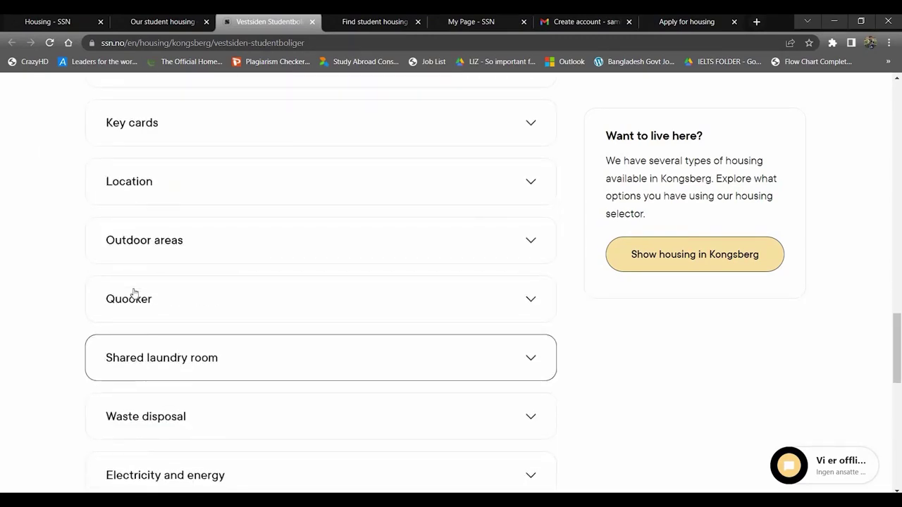
click(197, 195)
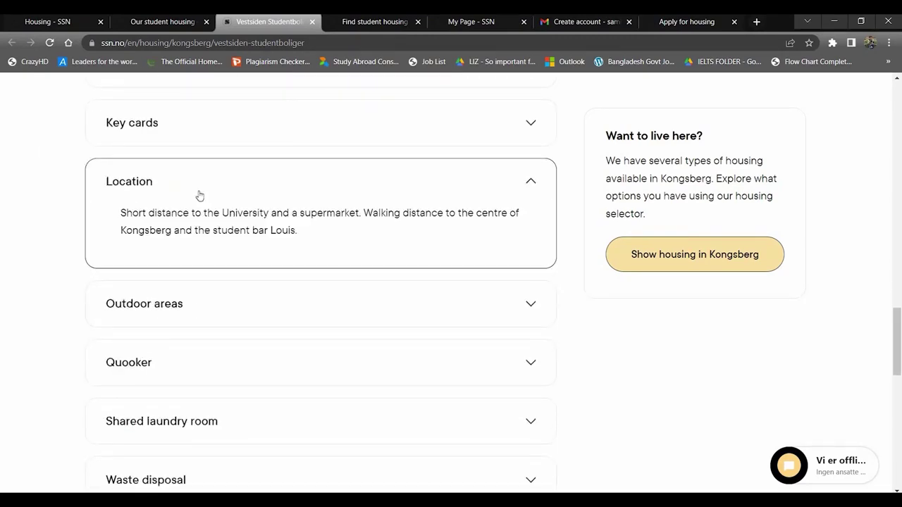
click(200, 196)
scroll(217, 264, down, 5)
click(241, 311)
scroll(240, 312, down, 2)
scroll(240, 311, up, 15)
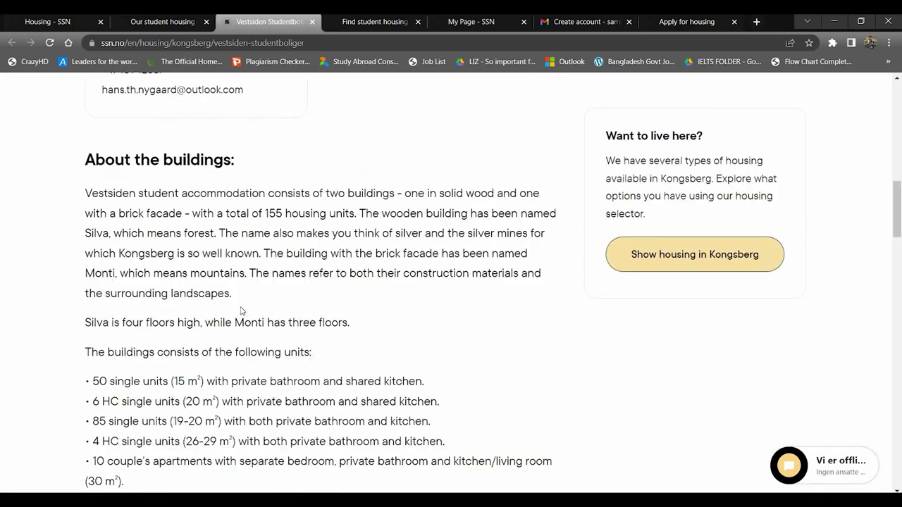
Open Papillon in a new tab and expand Electricity and energy for Papillon and Vestsiden.
click(162, 21)
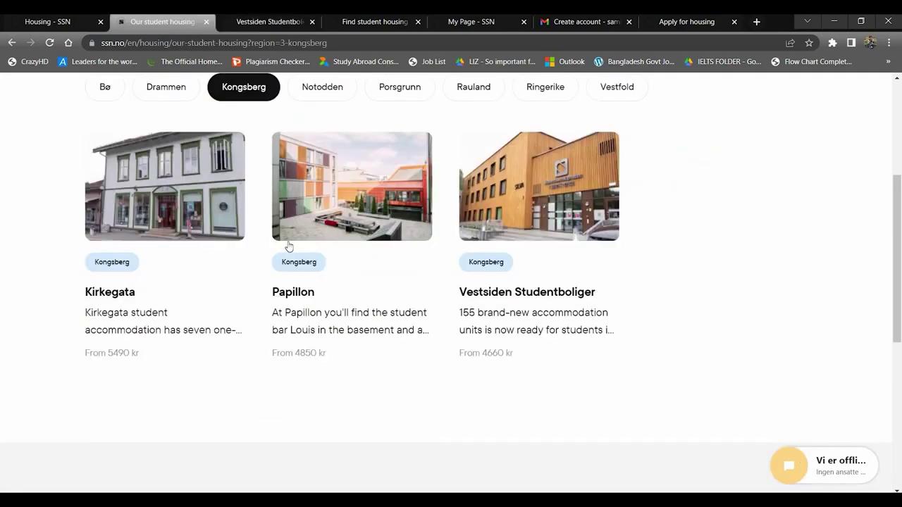
right_click(287, 243)
click(331, 251)
click(328, 21)
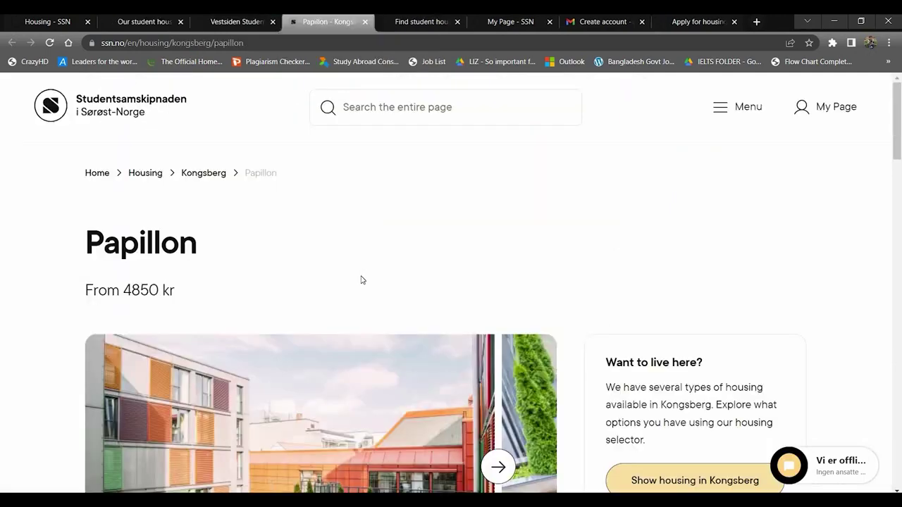
scroll(362, 280, down, 7)
scroll(361, 280, down, 6)
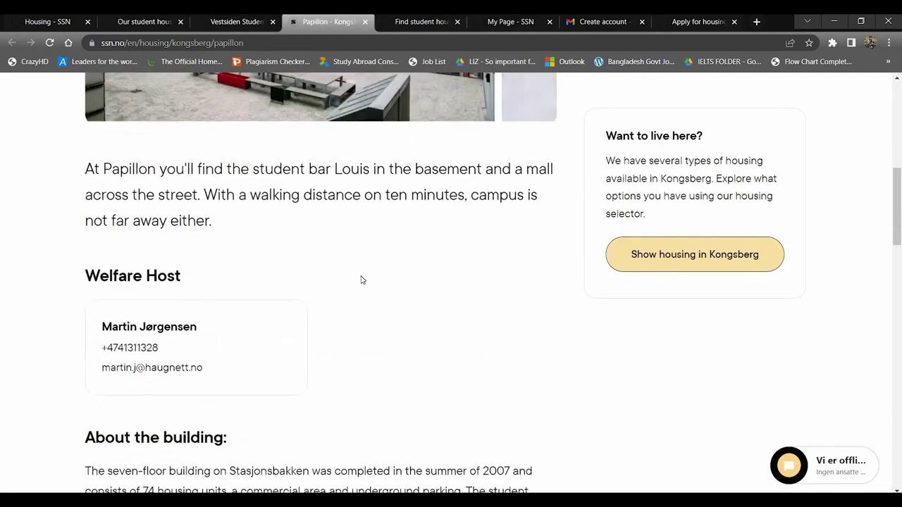
click(414, 172)
click(420, 21)
click(328, 21)
click(257, 20)
scroll(268, 233, down, 5)
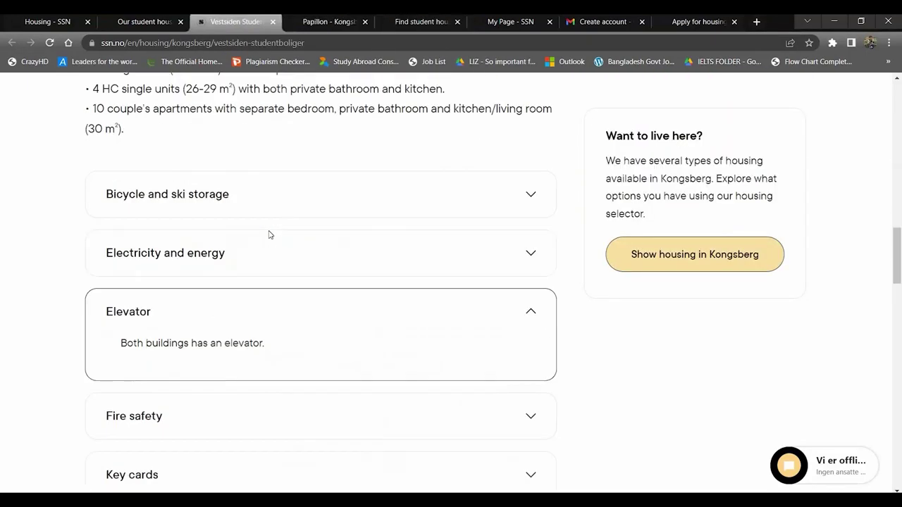
click(303, 264)
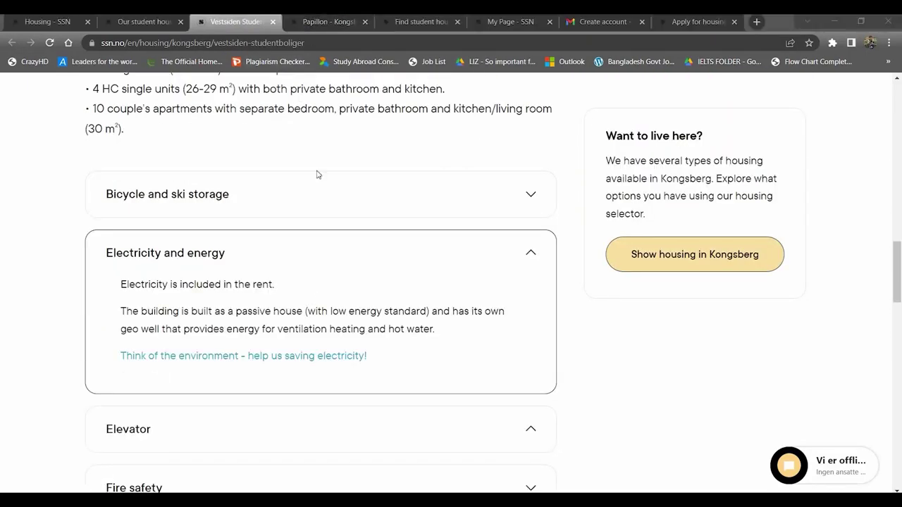
Expand Papillon's Internet via WiFi and Internet via cable details.
click(326, 22)
scroll(322, 358, down, 8)
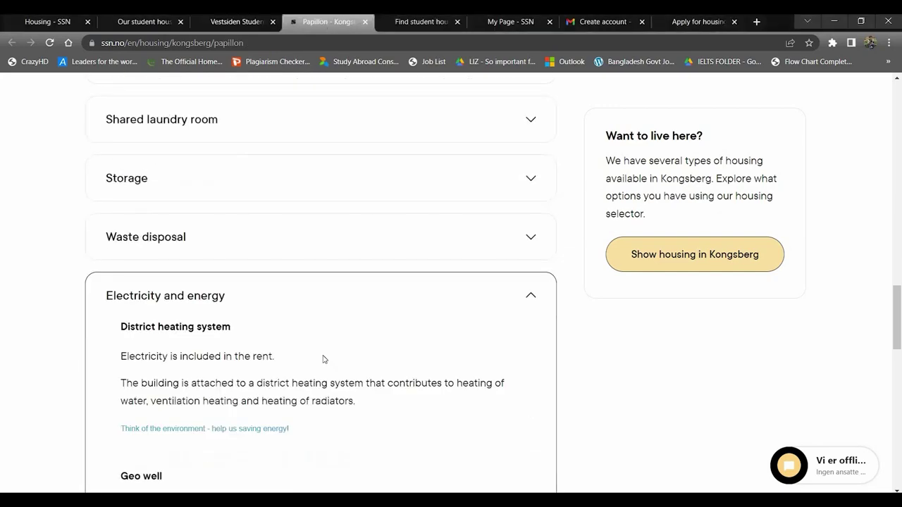
scroll(323, 359, down, 3)
click(325, 349)
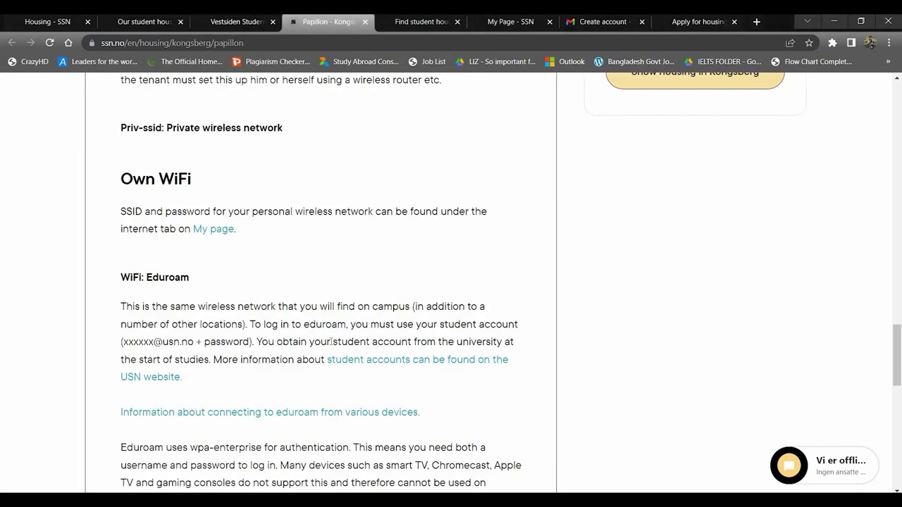
scroll(335, 328, up, 3)
click(345, 298)
scroll(345, 298, down, 3)
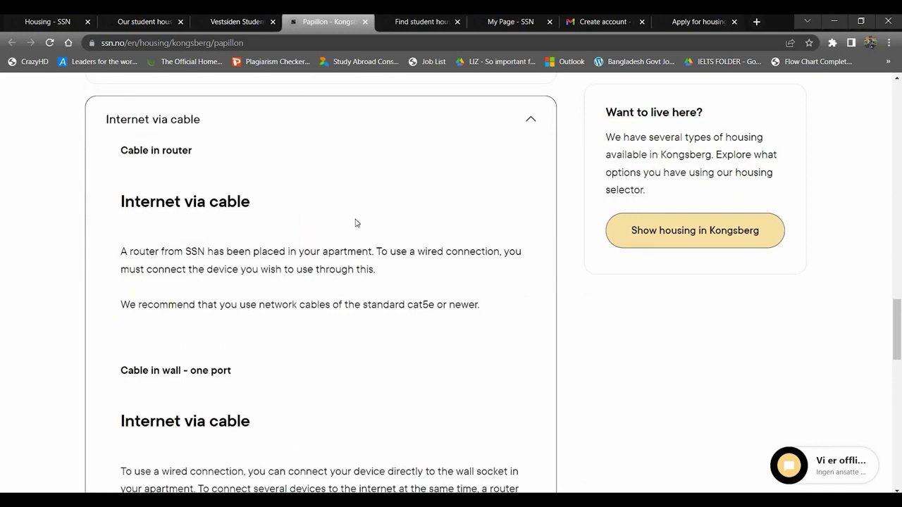
Expand Vestsiden's Internet via WiFi and cable details, then return to the Kongsberg housing list.
key(ctrl+shift+Tab)
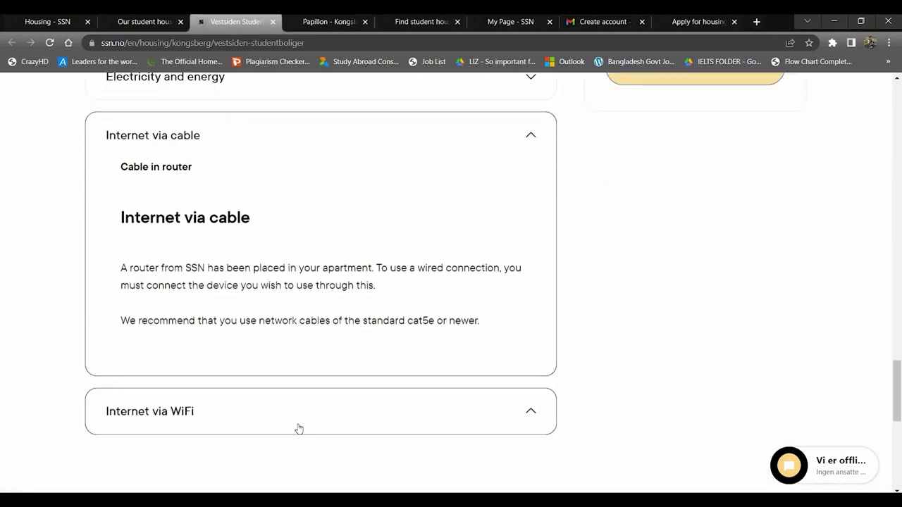
click(298, 426)
scroll(297, 425, down, 2)
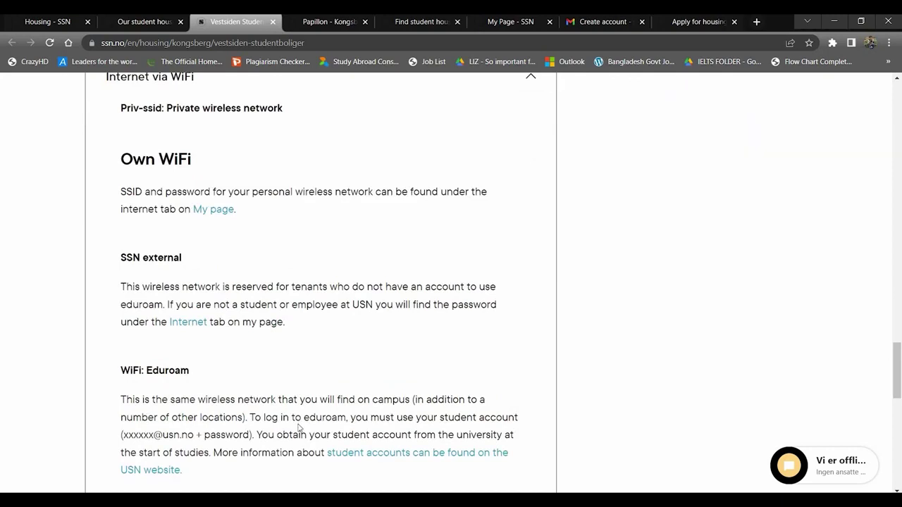
scroll(297, 428, up, 3)
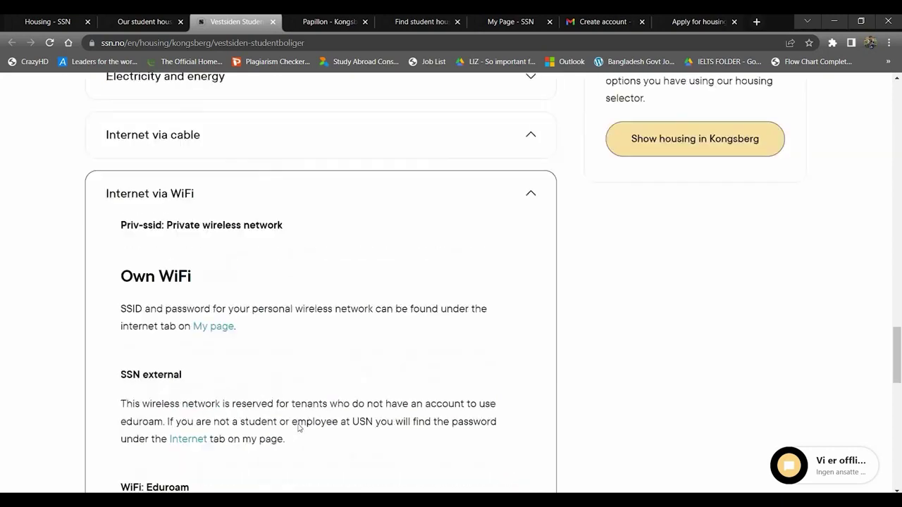
scroll(298, 428, up, 2)
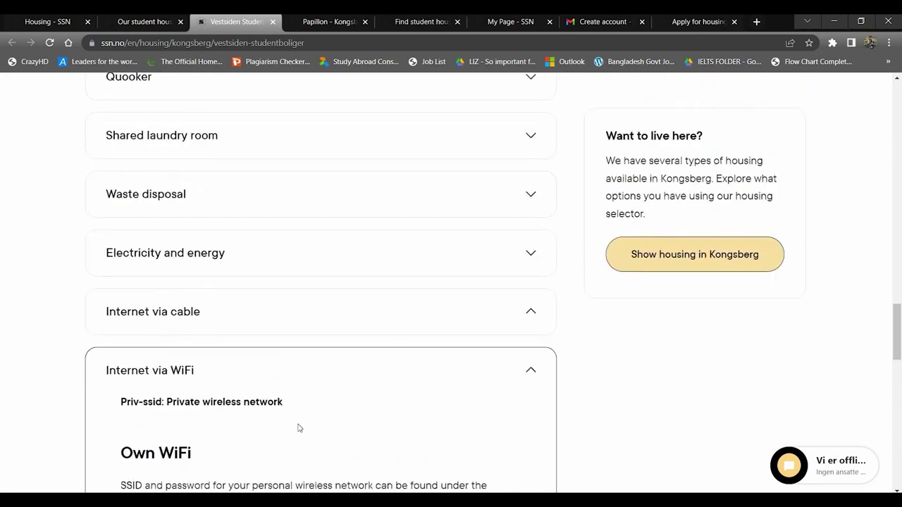
click(350, 316)
scroll(351, 315, down, 3)
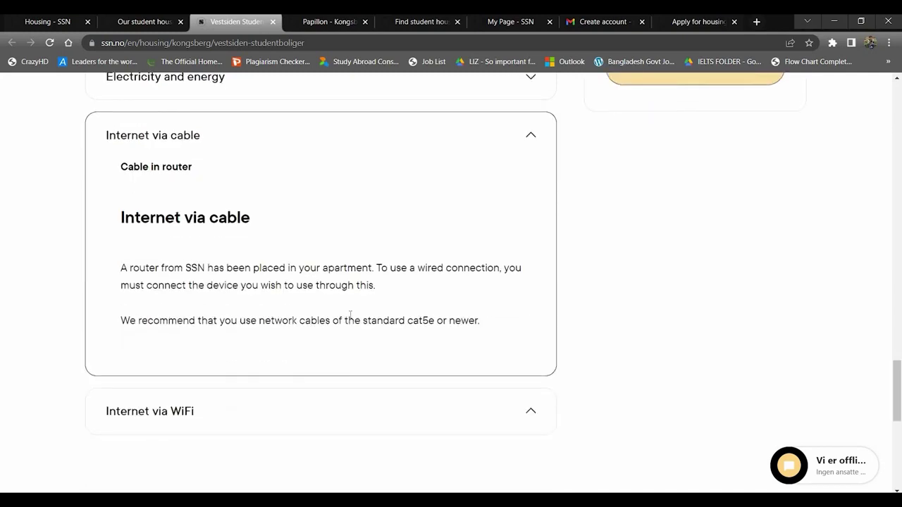
scroll(350, 318, up, 3)
click(168, 21)
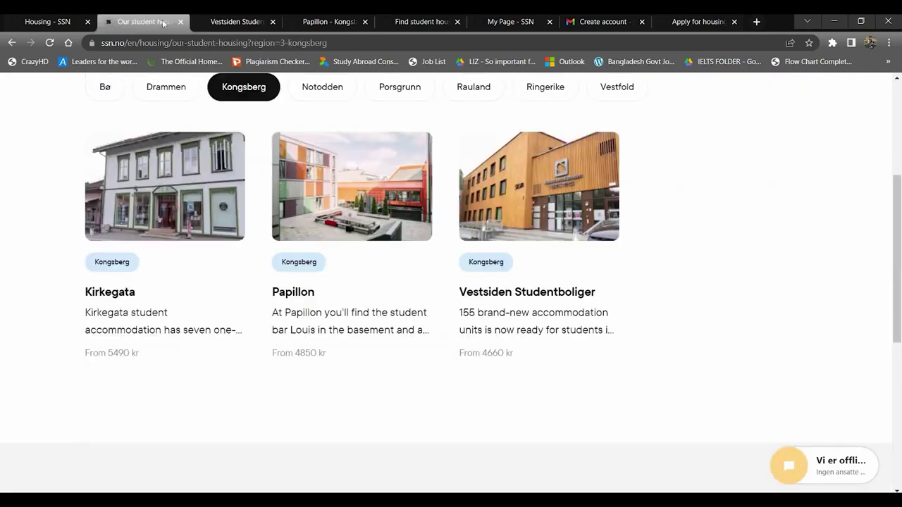
Open Kirkegata in a new tab and check its Electricity, WiFi and cable internet details.
right_click(173, 213)
click(228, 220)
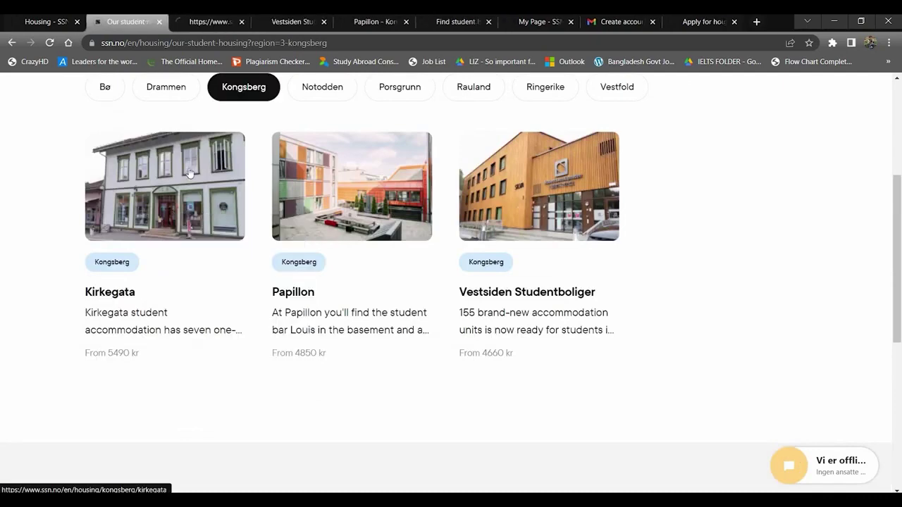
key(ctrl+Tab)
scroll(301, 324, down, 8)
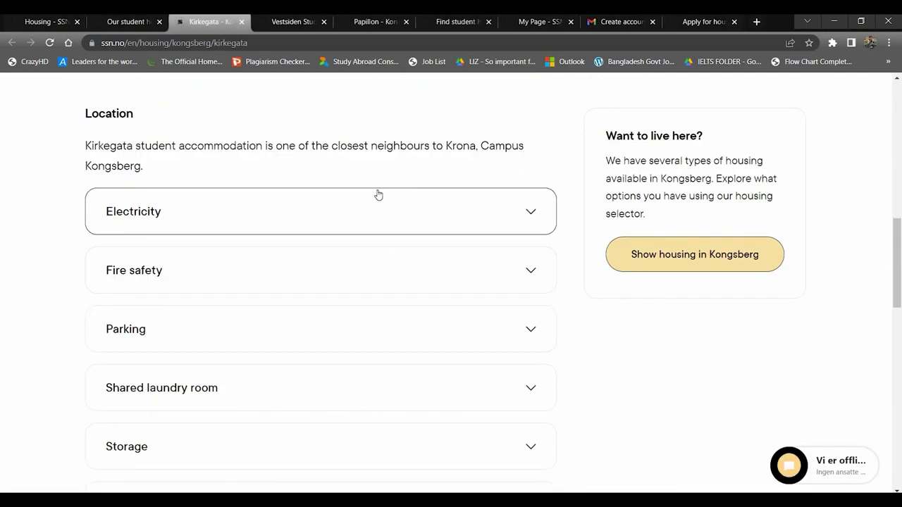
click(376, 193)
click(376, 194)
scroll(377, 195, down, 5)
scroll(381, 190, down, 3)
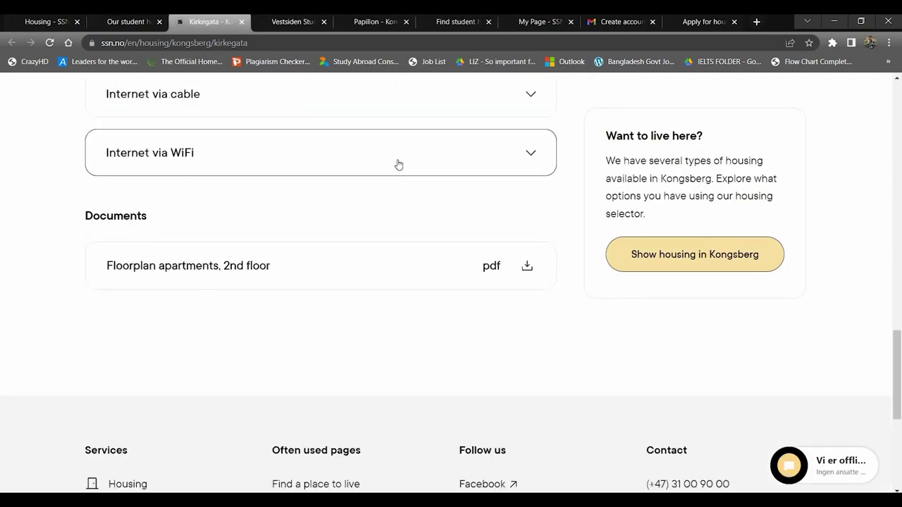
click(398, 164)
click(399, 162)
click(424, 113)
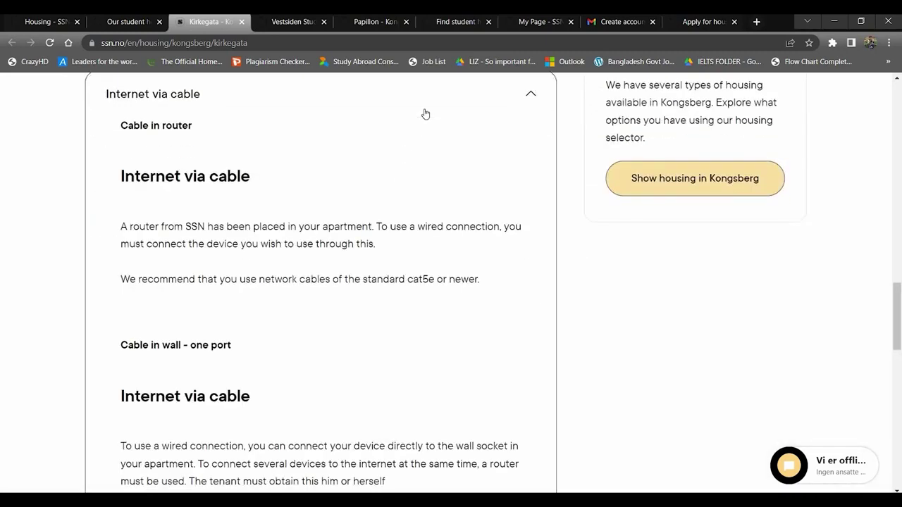
View the Kirkegata apartments floor plan PDF, then close it.
click(425, 113)
click(425, 280)
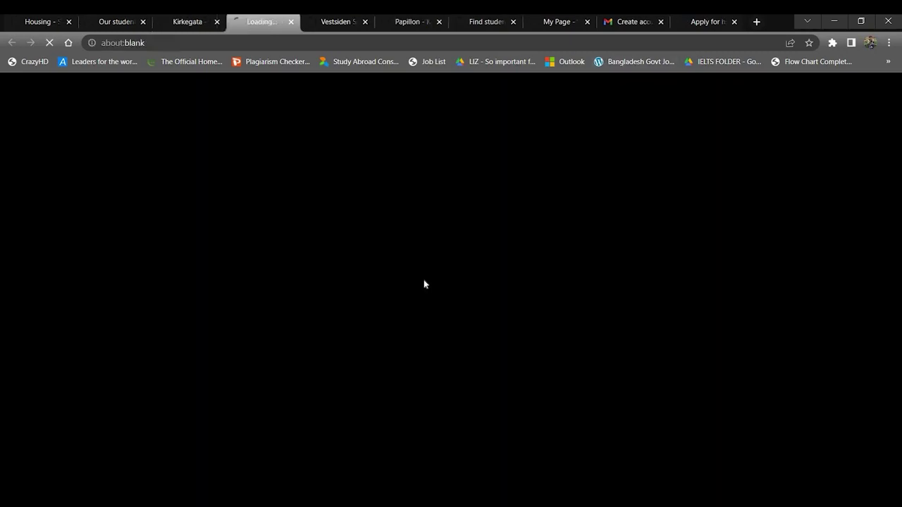
scroll(423, 282, down, 2)
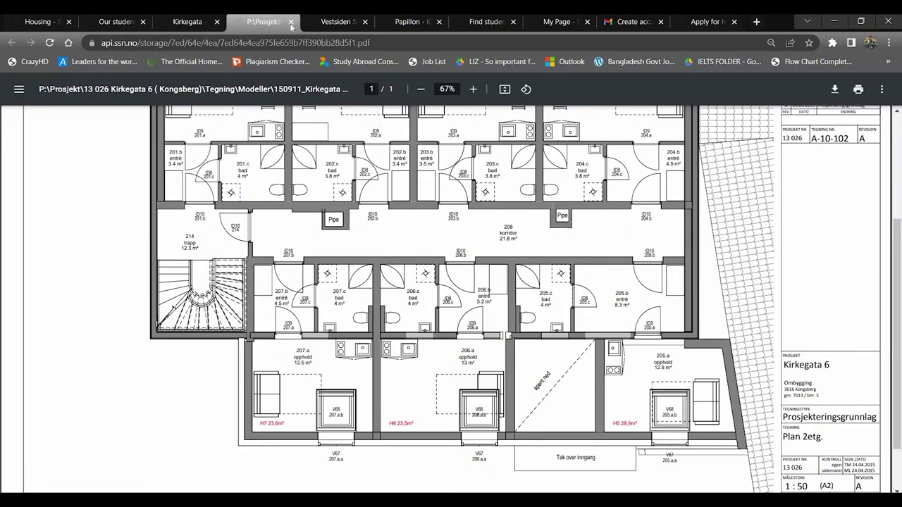
click(290, 27)
scroll(393, 272, up, 10)
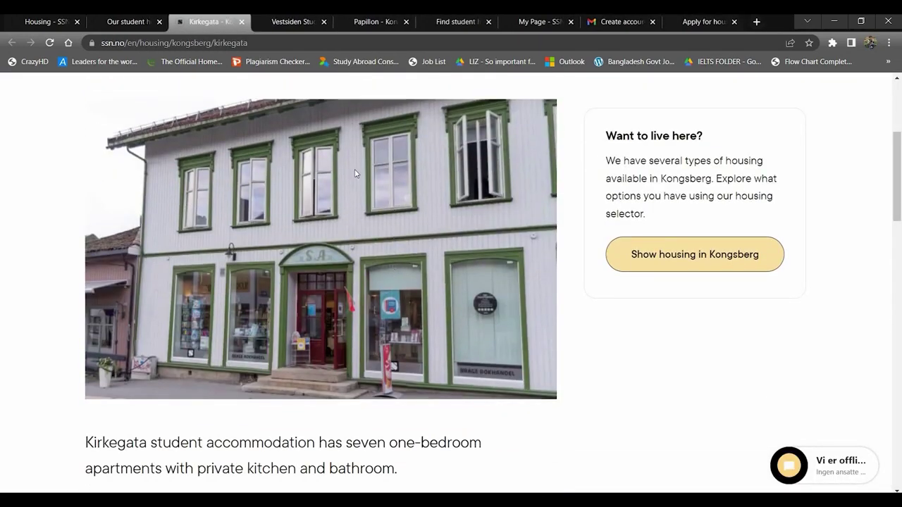
Browse through all the Vestsiden Studentboliger photos to the last one.
click(293, 21)
scroll(322, 240, up, 10)
scroll(321, 238, down, 1)
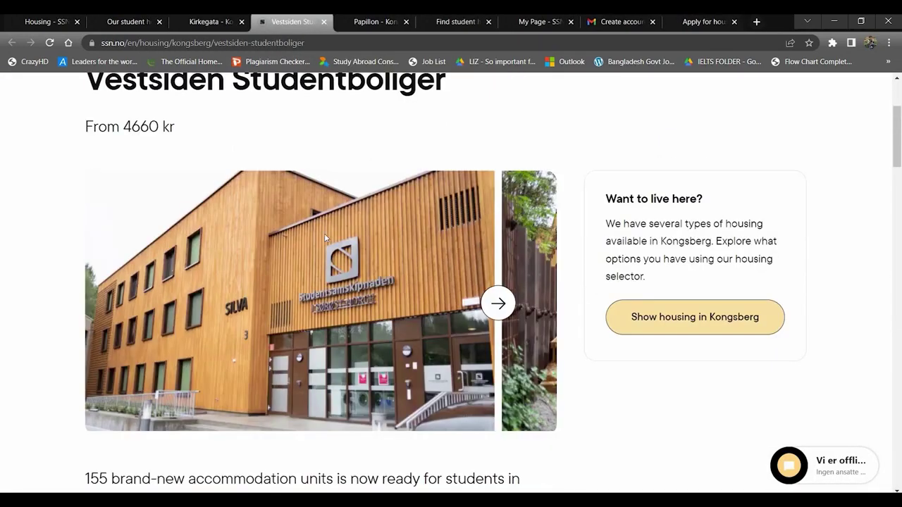
click(503, 309)
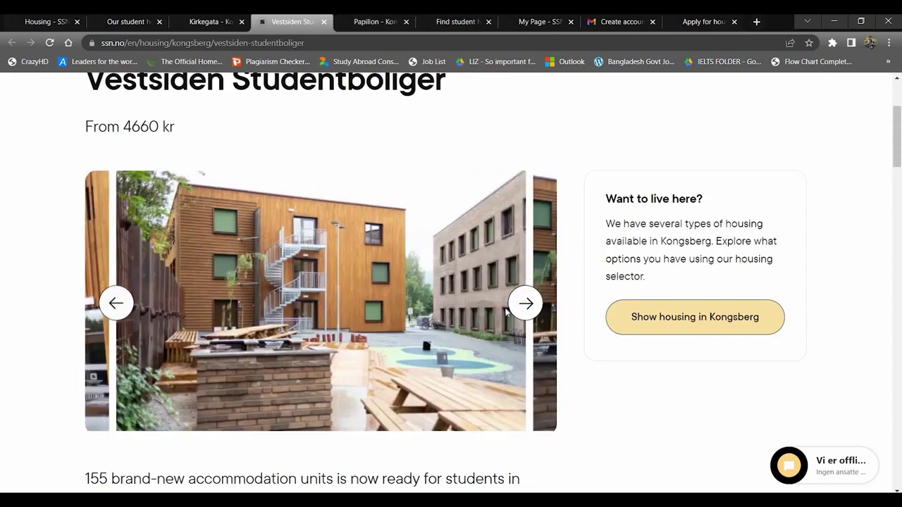
click(525, 307)
click(525, 307)
click(526, 308)
click(525, 306)
click(524, 304)
click(525, 304)
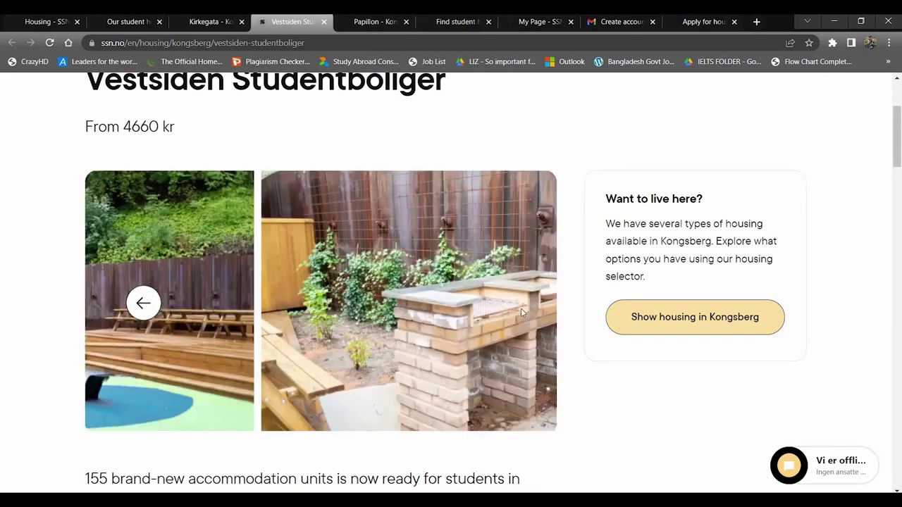
Browse the Papillon photos up to the balcony shot, then switch to the My Page tab.
click(230, 24)
click(361, 24)
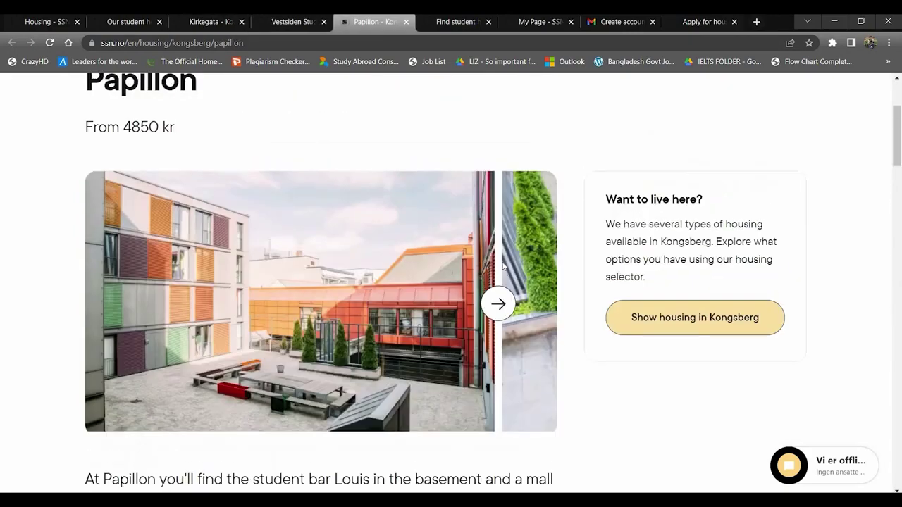
scroll(503, 265, down, 1)
click(500, 233)
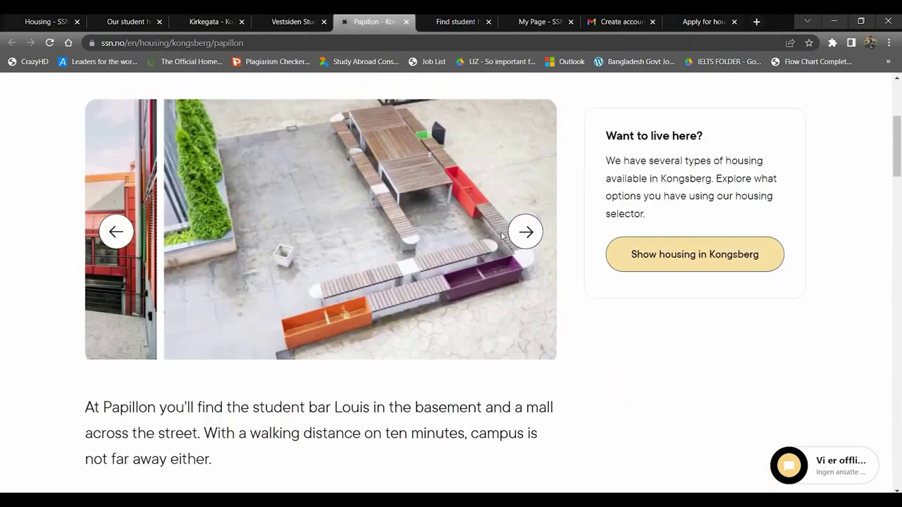
click(519, 241)
click(524, 234)
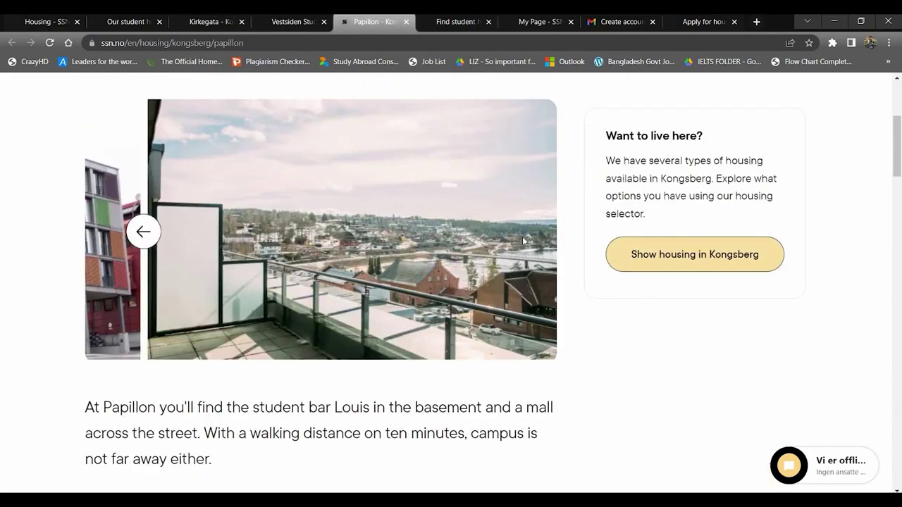
click(550, 22)
Add Vestsiden Studentboliger, Room w/bathroom, shared kitchen, as the first housing wish.
click(688, 22)
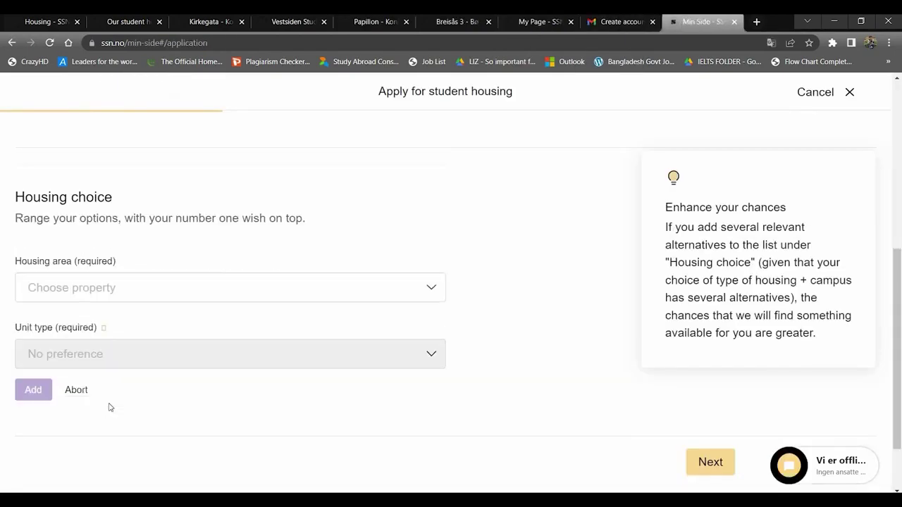
click(195, 289)
click(169, 356)
click(188, 351)
click(162, 406)
click(42, 395)
Add Papillon, Room w/bathroom, shared kitchen, as the second housing wish.
click(75, 389)
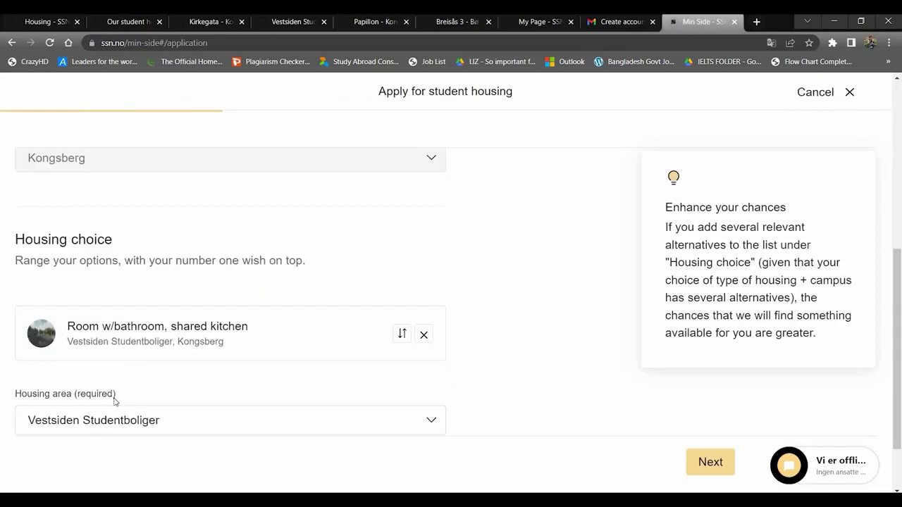
scroll(115, 399, down, 2)
click(195, 288)
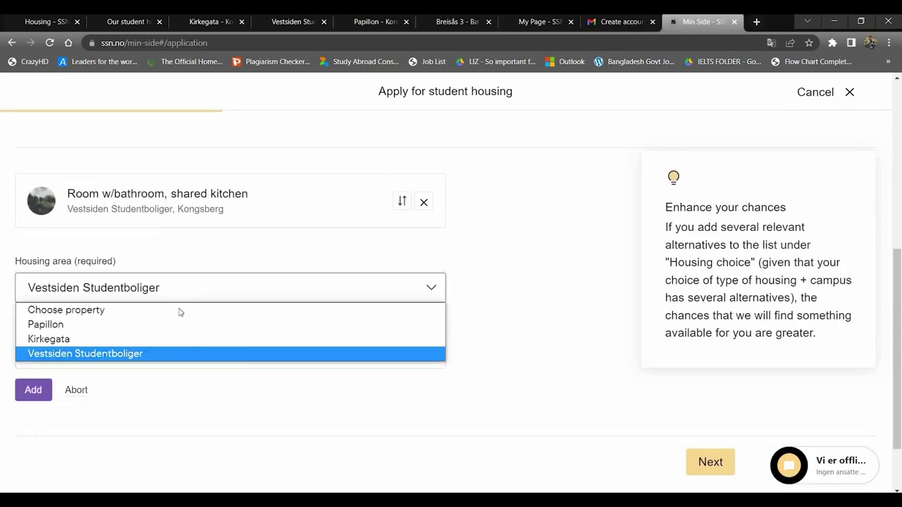
click(157, 341)
click(187, 287)
click(151, 324)
click(141, 349)
click(127, 405)
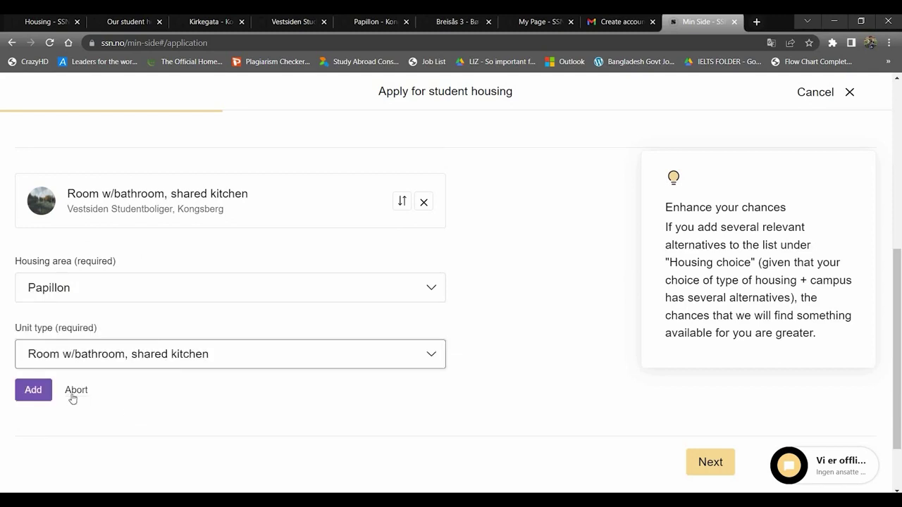
click(38, 393)
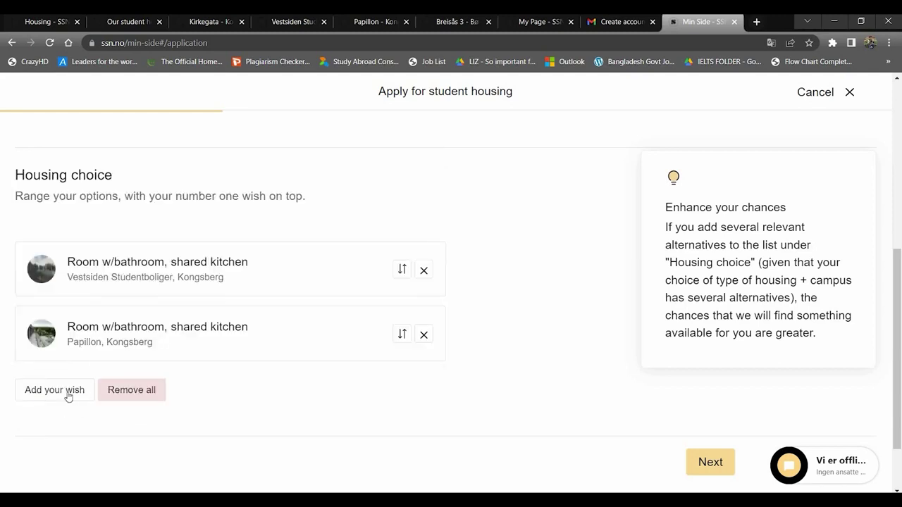
Add Kirkegata single unit with private bathroom and kitchen as third wish, then continue.
click(66, 394)
click(97, 423)
click(100, 471)
scroll(235, 286, down, 2)
click(220, 356)
click(102, 391)
click(35, 390)
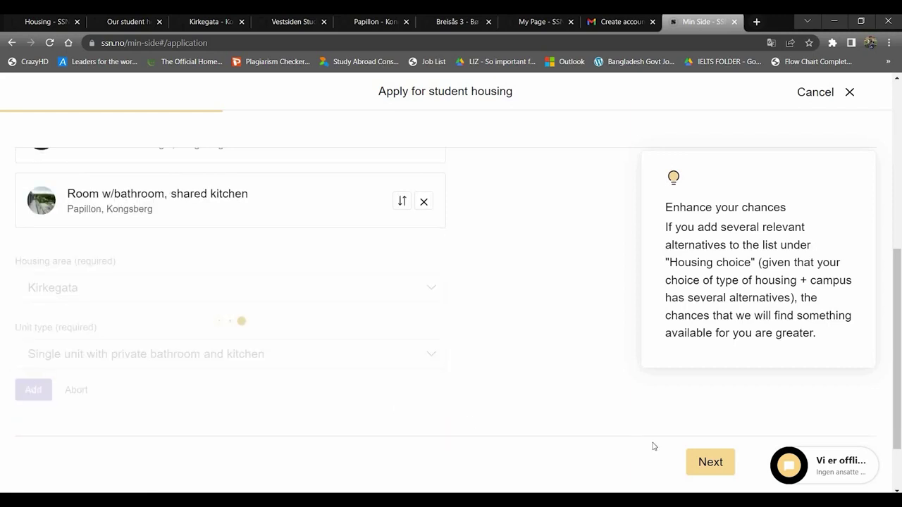
click(716, 466)
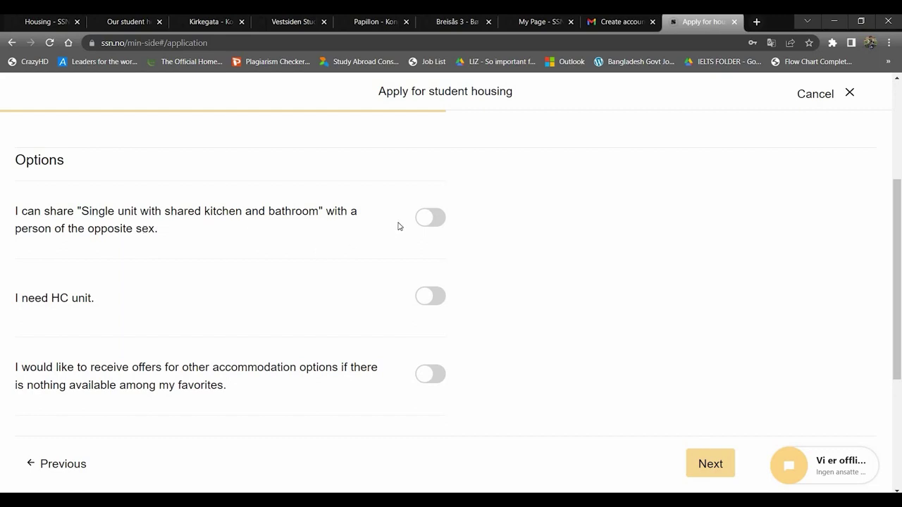
Enable opposite-sex unit sharing and offers for other accommodation, then continue to Next of kin.
click(428, 219)
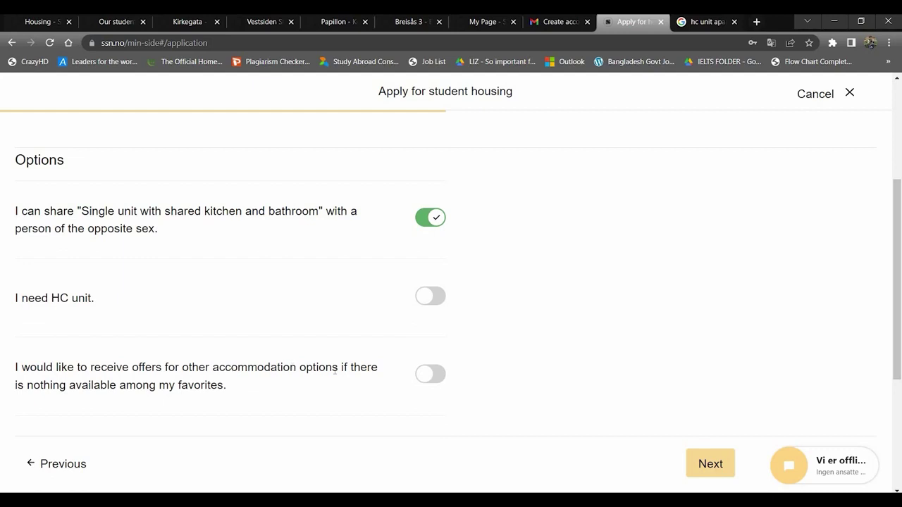
scroll(162, 400, down, 1)
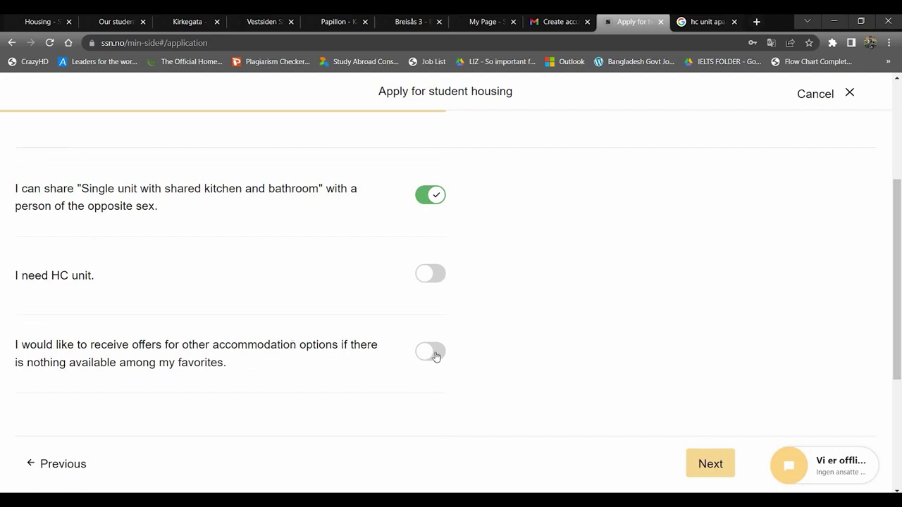
click(431, 352)
click(708, 466)
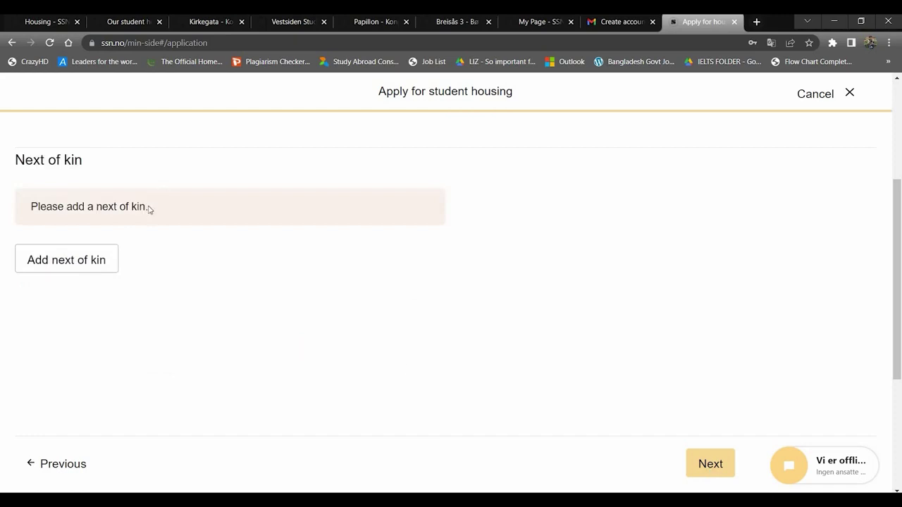
Add a next of kin, entering the contact's name and e-mail address.
click(105, 261)
key(Down)
key(Return)
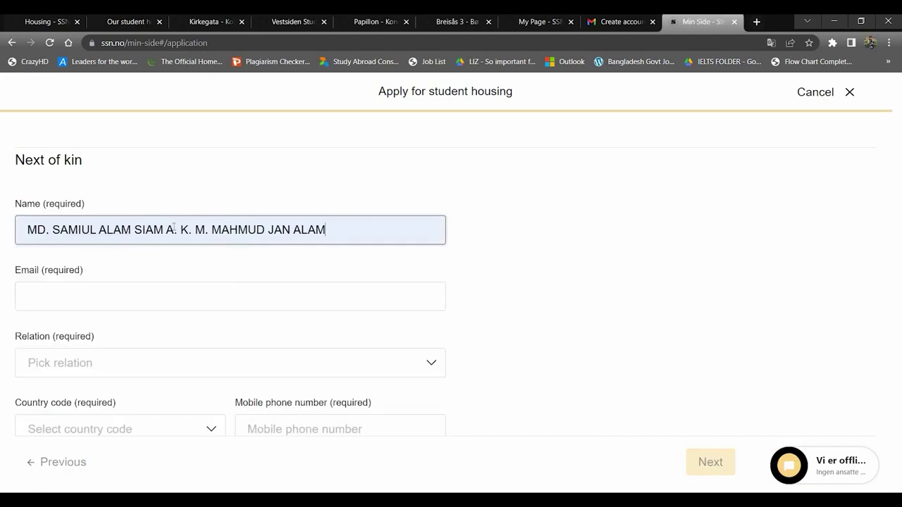
drag(165, 229, 28, 211)
key(BackSpace)
click(66, 307)
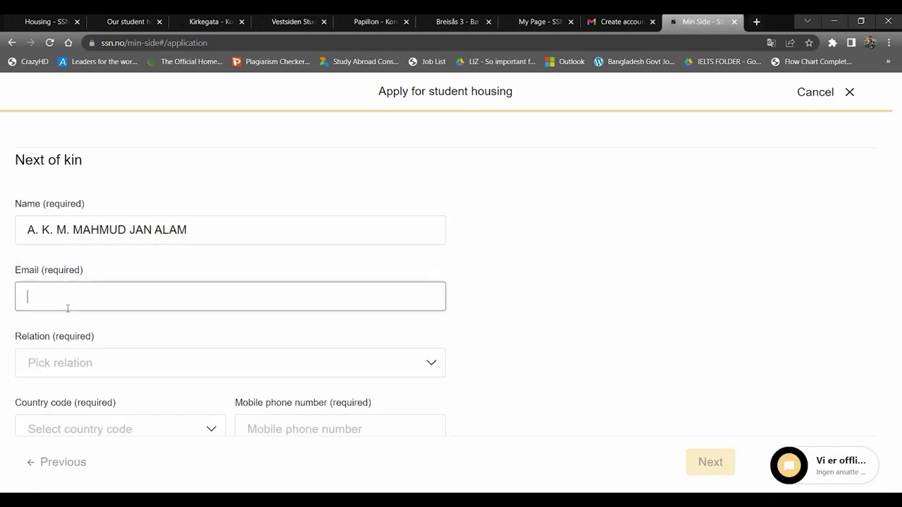
key(ctrl+v)
Set relation to Parent with Bangladesh (+880) mobile number, save, and open the review page.
scroll(188, 305, down, 2)
click(214, 272)
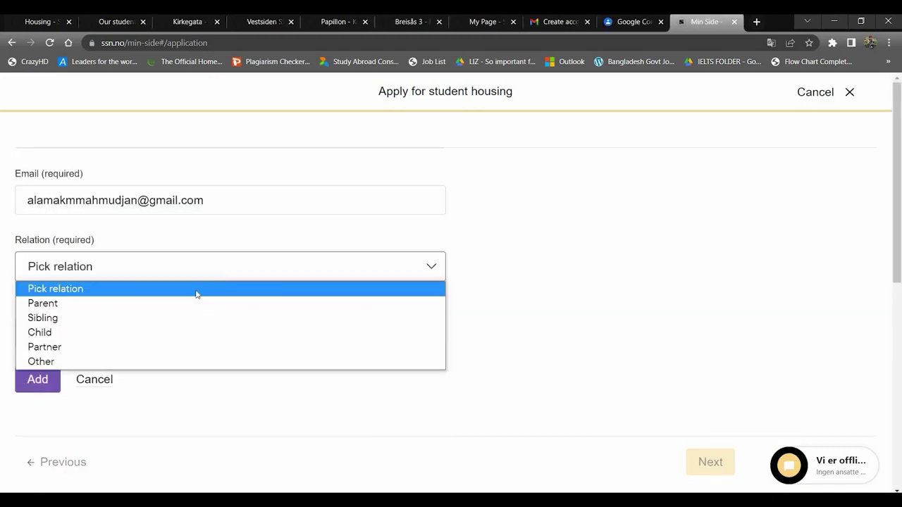
click(190, 304)
click(180, 338)
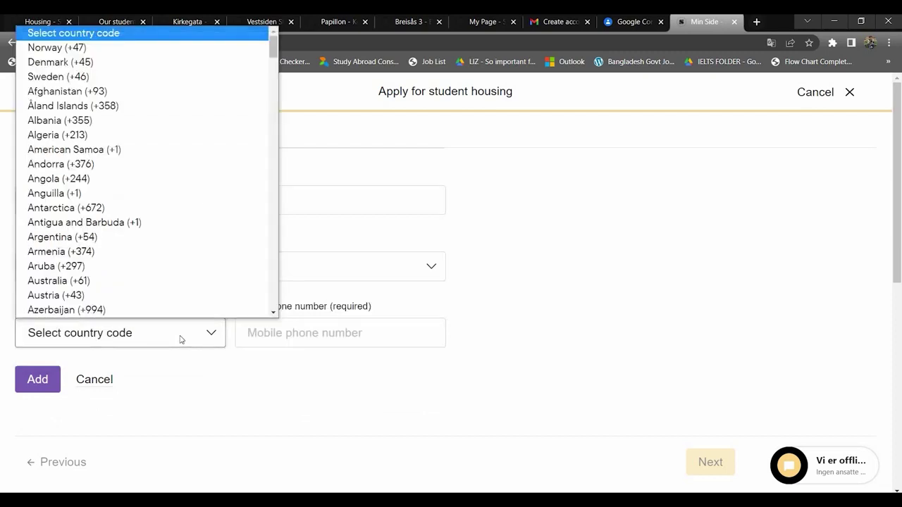
text(ban)
key(Return)
click(277, 334)
text(+880171)
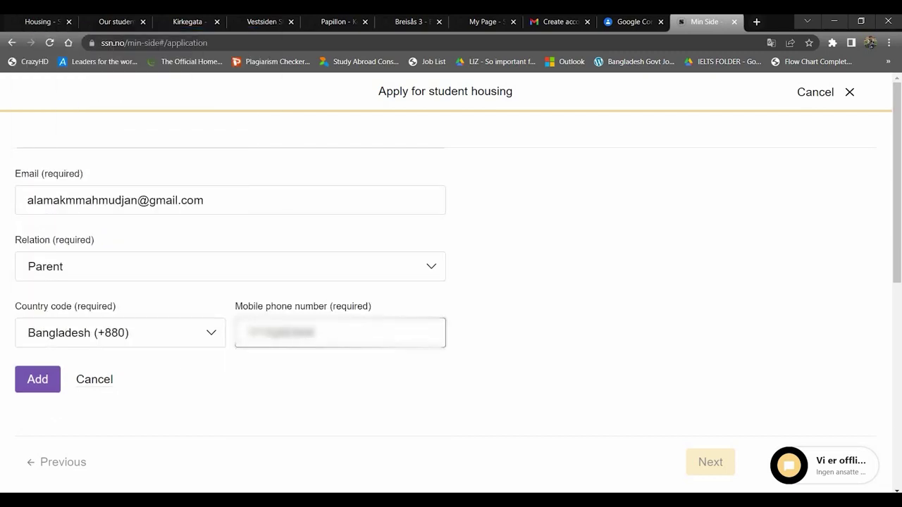
click(51, 380)
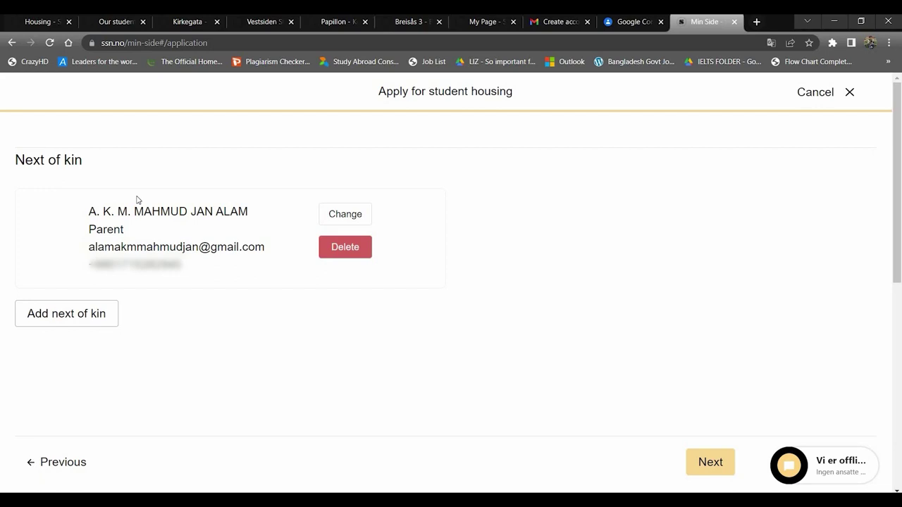
click(708, 468)
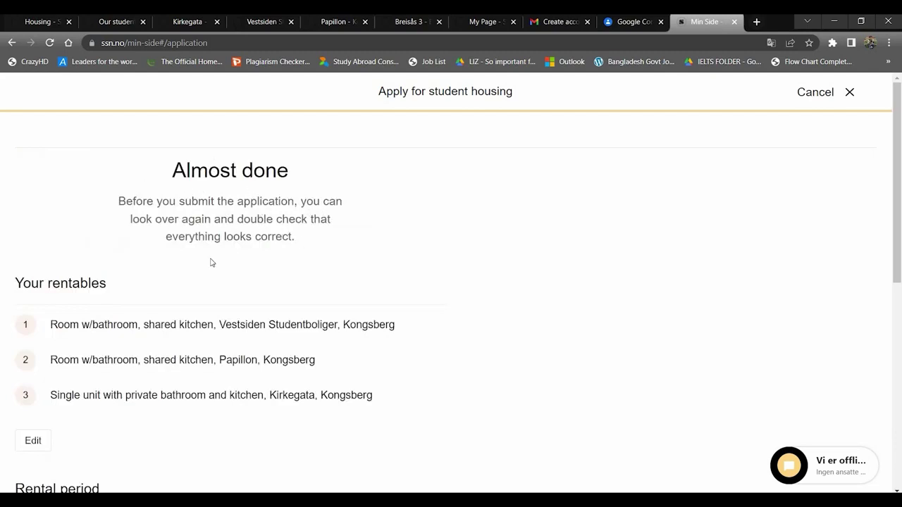
Write the Bangladesh, USN admission and MSc Computer Science note in Additional information and send the application.
scroll(293, 257, down, 2)
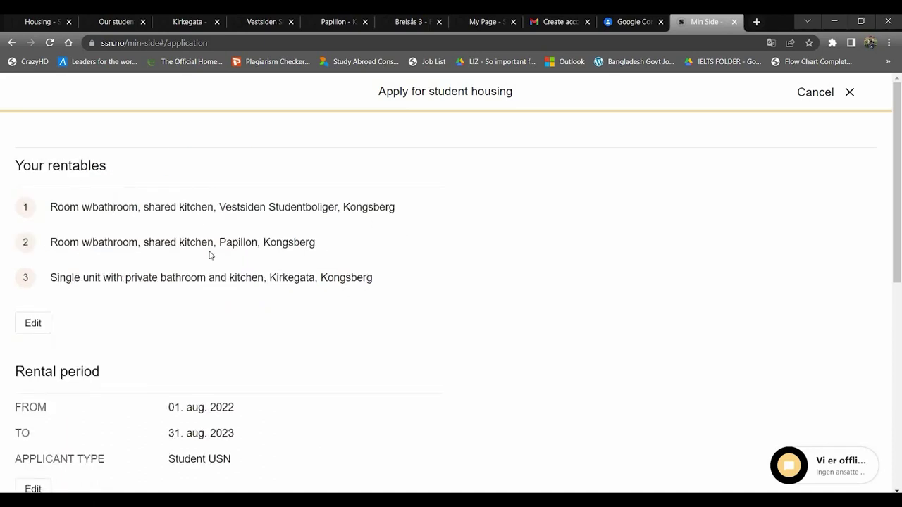
scroll(373, 291, down, 2)
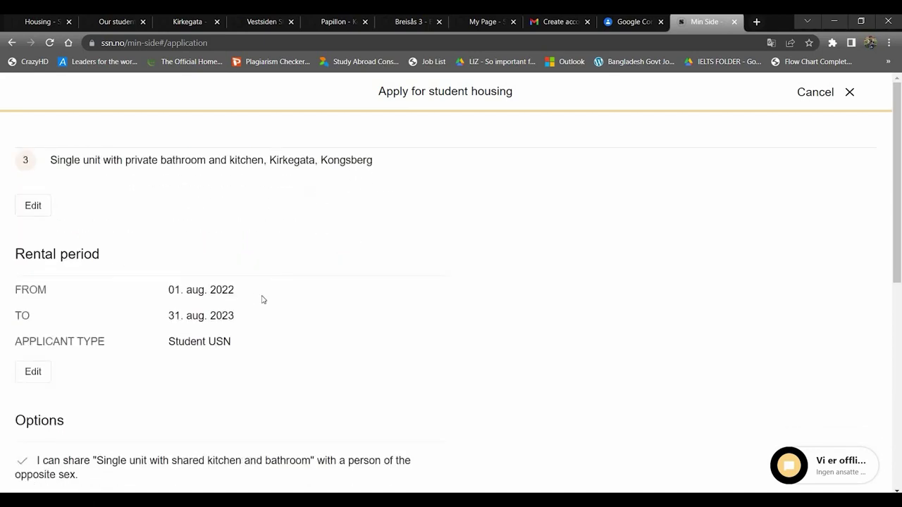
scroll(250, 344, down, 2)
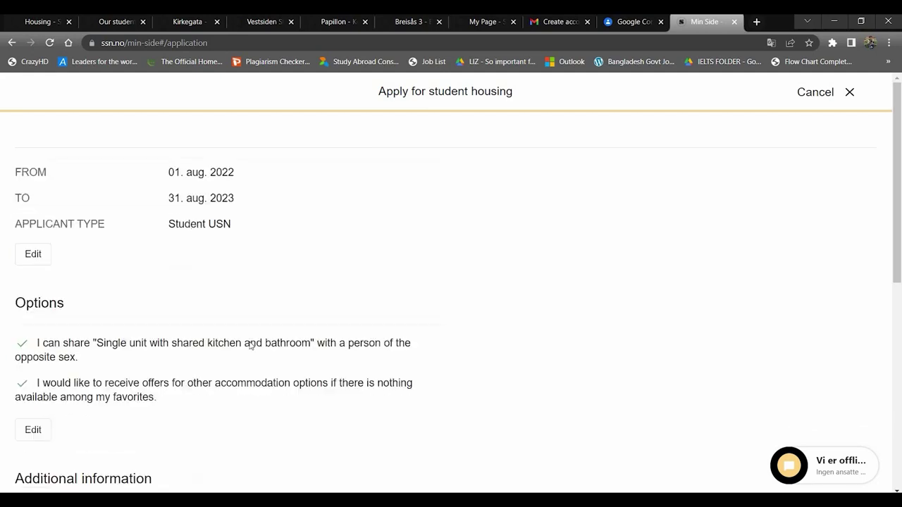
scroll(249, 344, down, 4)
click(119, 304)
text(I )
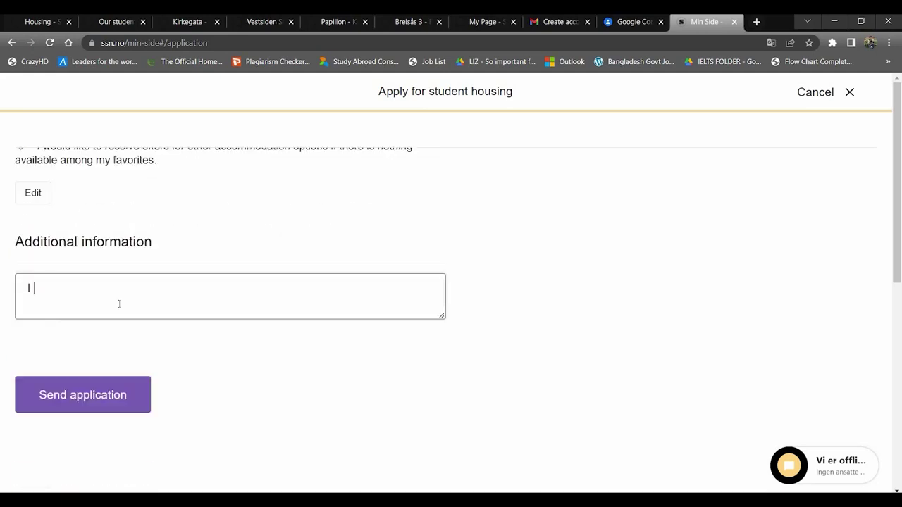
text(am coming from Bang)
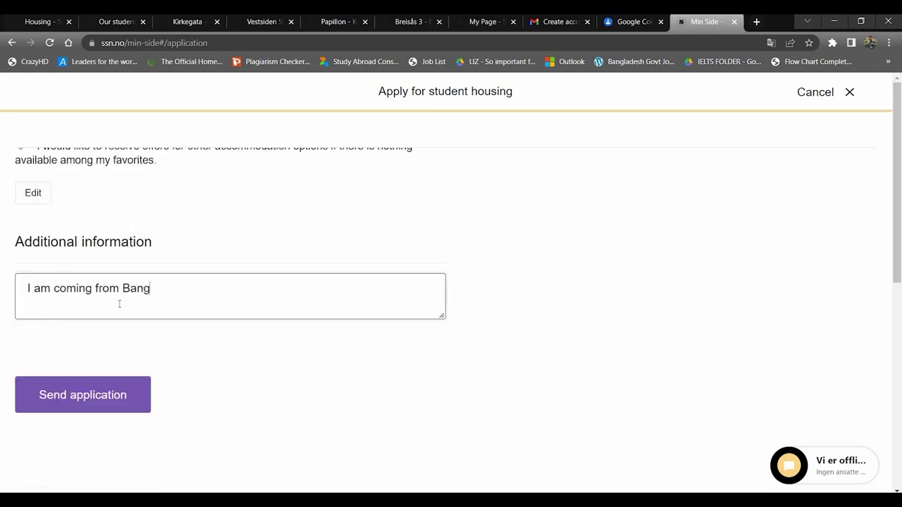
text(ladesh. I got Letter of Admission )
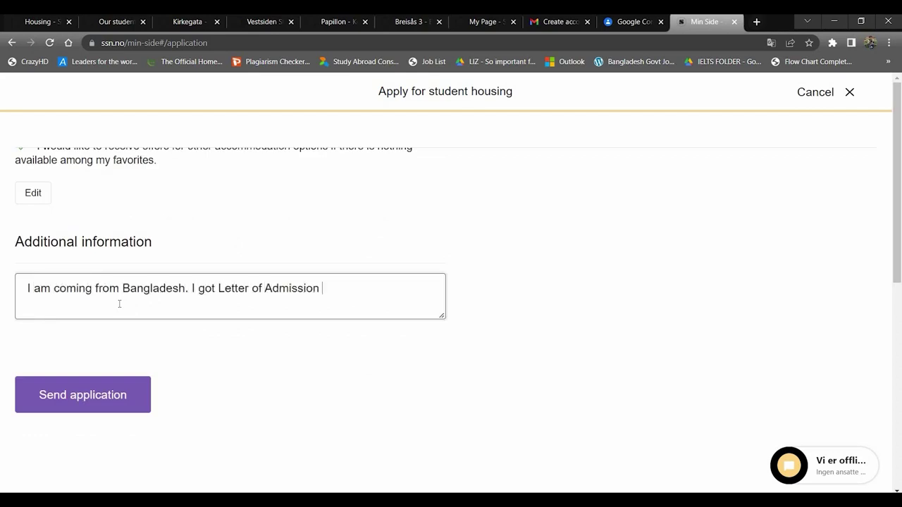
text(from USN. My subject name )
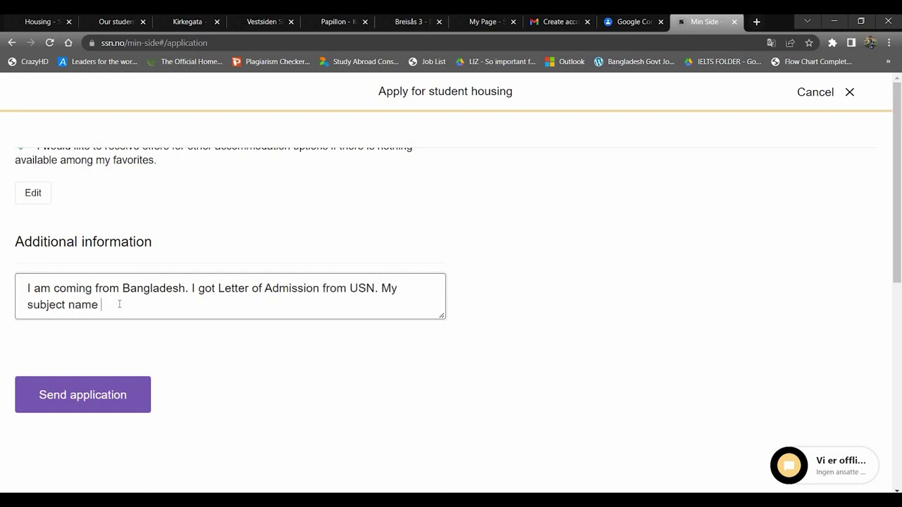
text(is MSc Computer Science.)
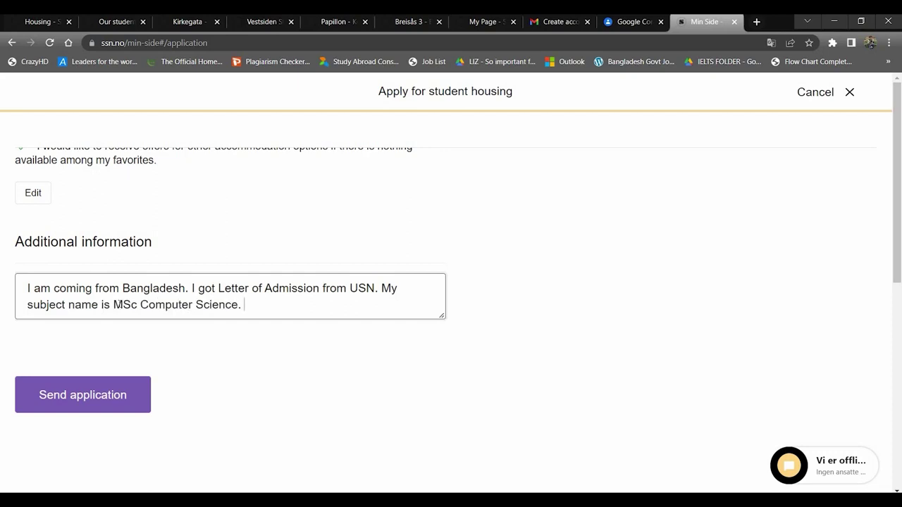
click(107, 409)
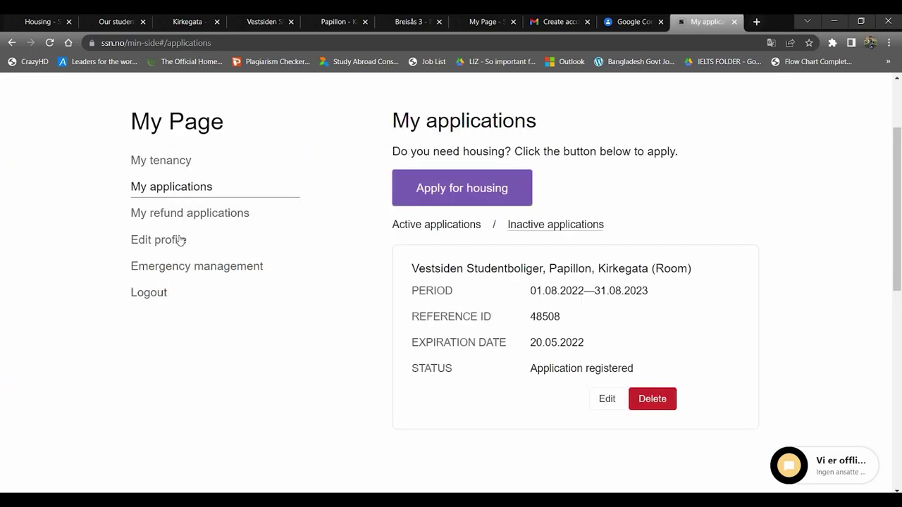
Review the profile information and My tenancy overview pages.
click(180, 241)
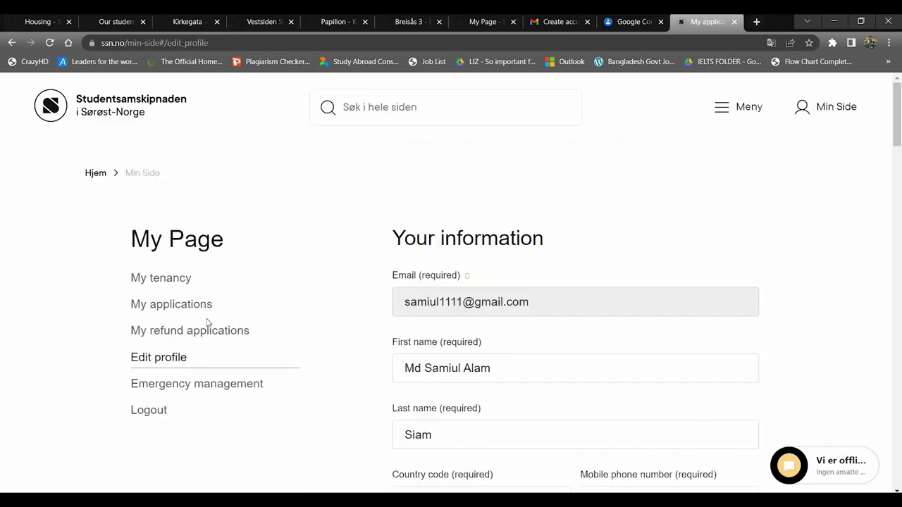
click(185, 284)
scroll(460, 273, down, 4)
scroll(463, 271, down, 5)
scroll(463, 271, up, 10)
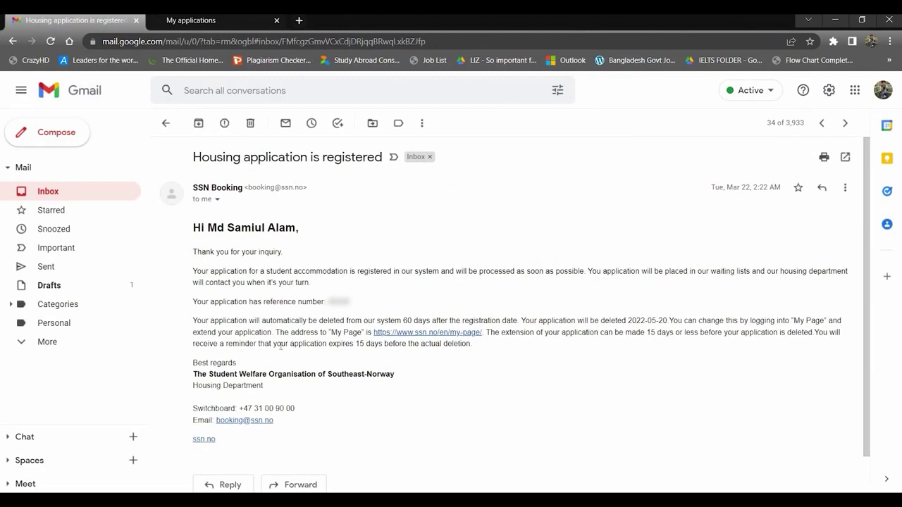
Reopen Gmail in the browser and open SSN's 'Extend your housing application' reminder.
drag(272, 156, 266, 157)
drag(193, 156, 384, 158)
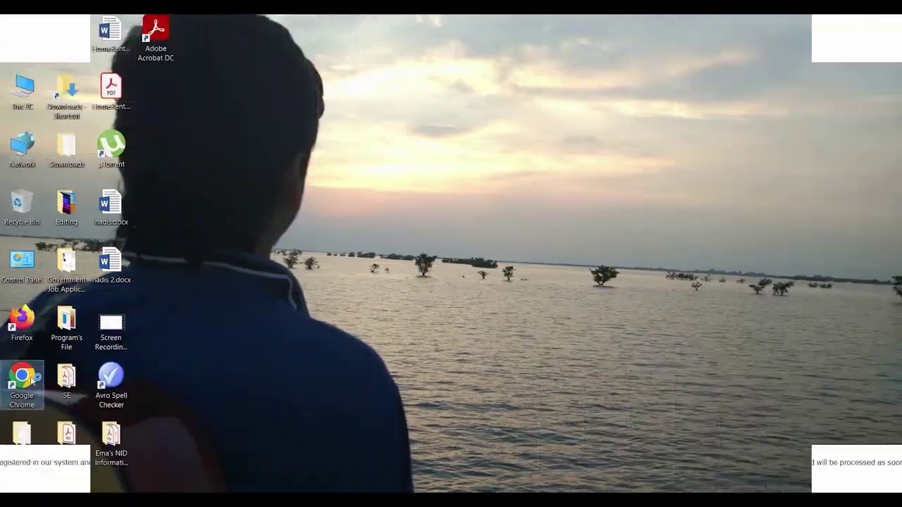
double_click(31, 379)
click(792, 90)
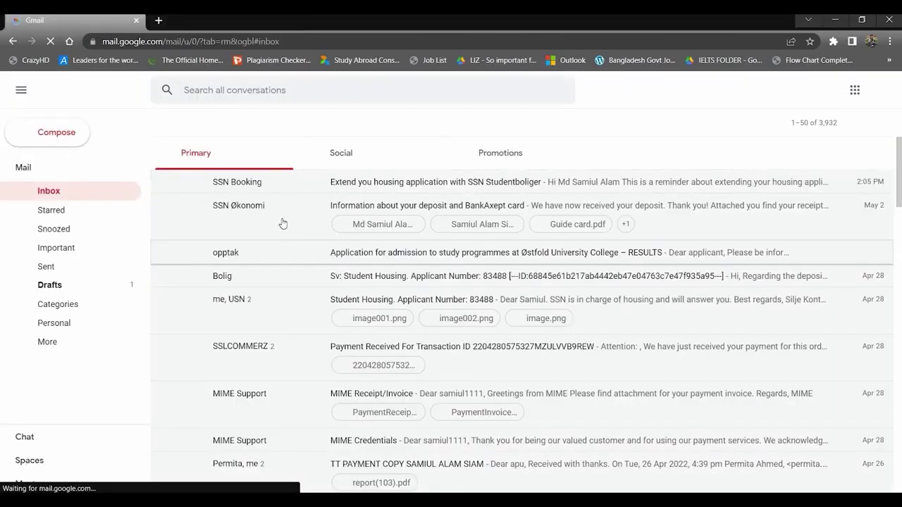
click(299, 189)
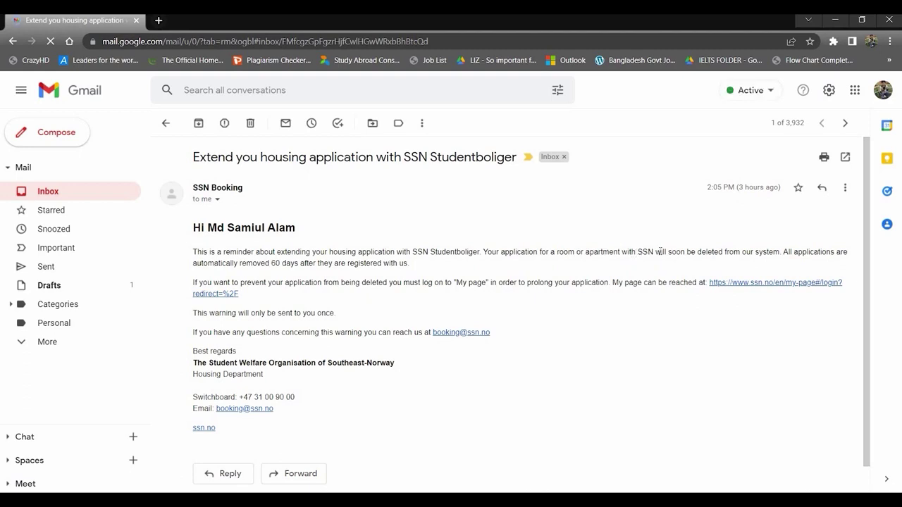
Read the automatic-deletion warning and follow the email's ssn.no My Page link.
drag(656, 251, 193, 226)
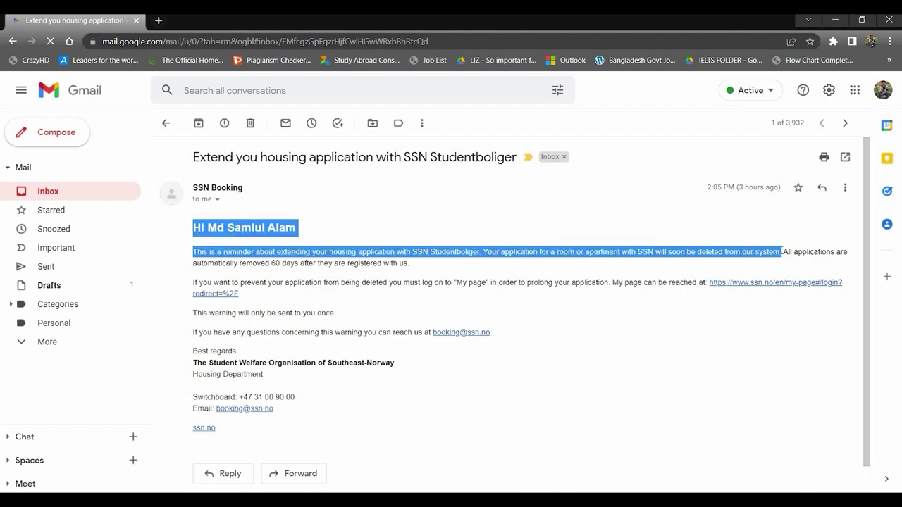
click(295, 266)
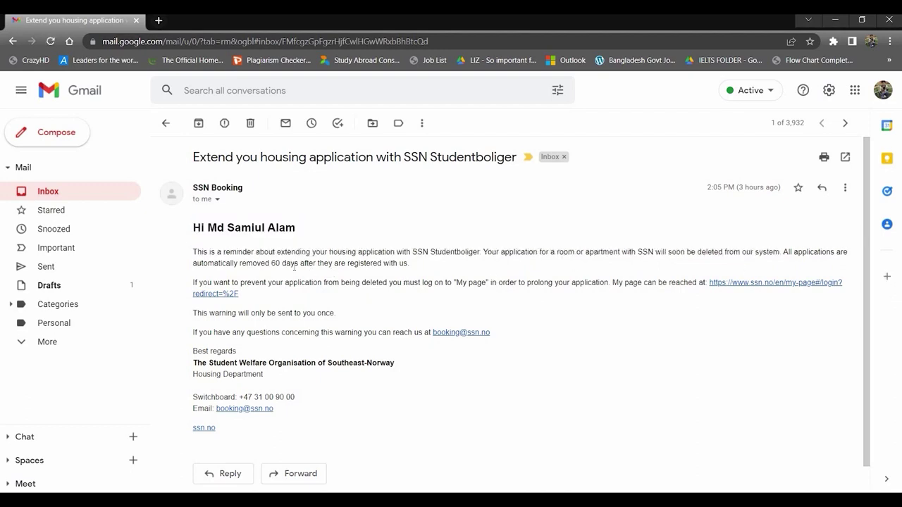
drag(193, 267, 409, 264)
click(271, 263)
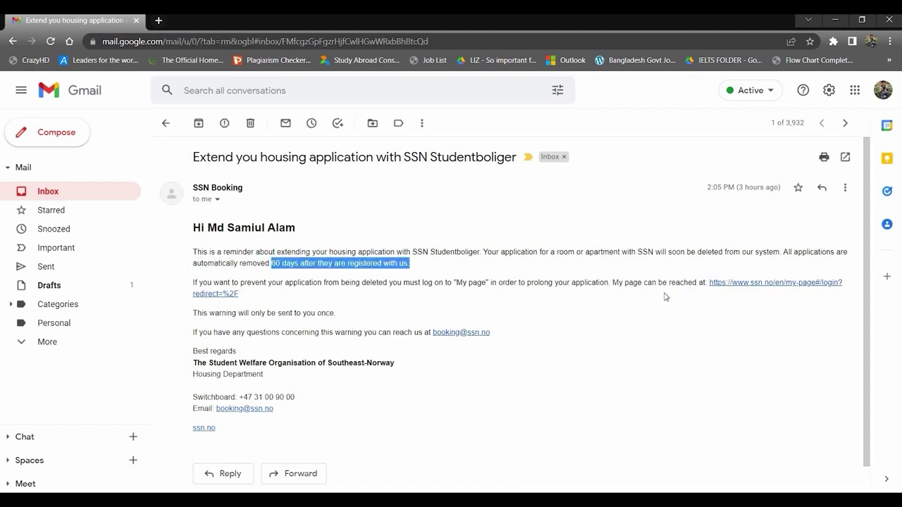
click(748, 285)
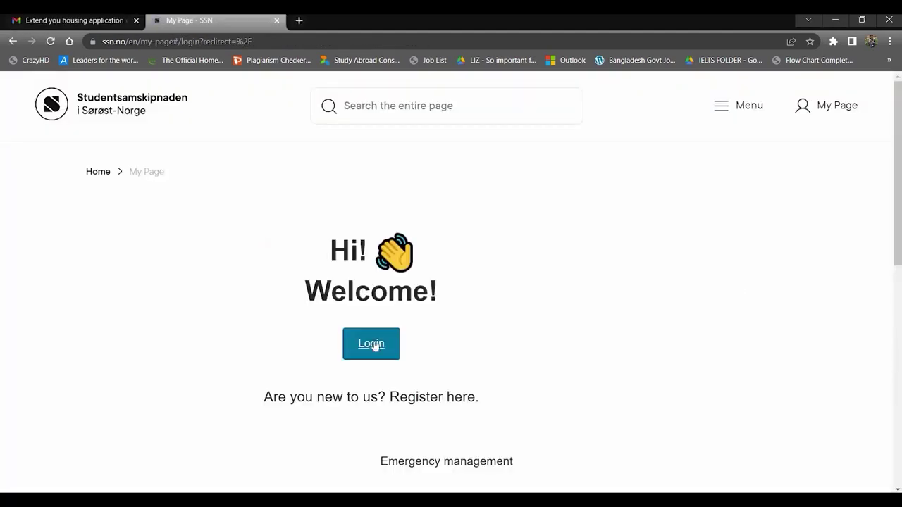
Log in to SSN My Page with the saved account details.
click(373, 345)
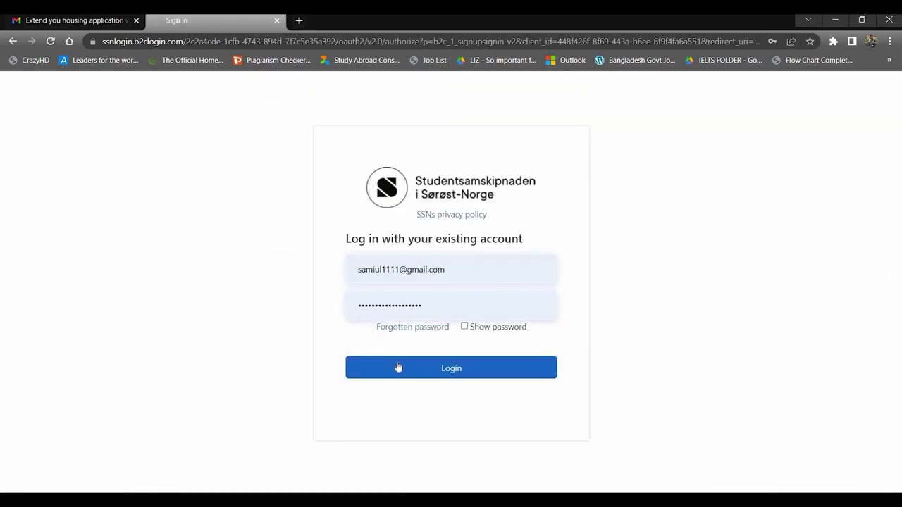
click(397, 367)
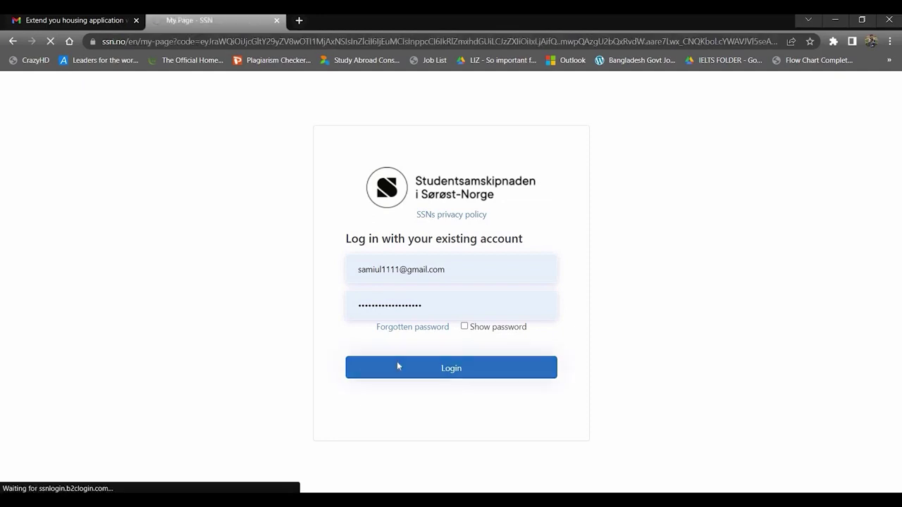
scroll(708, 276, down, 5)
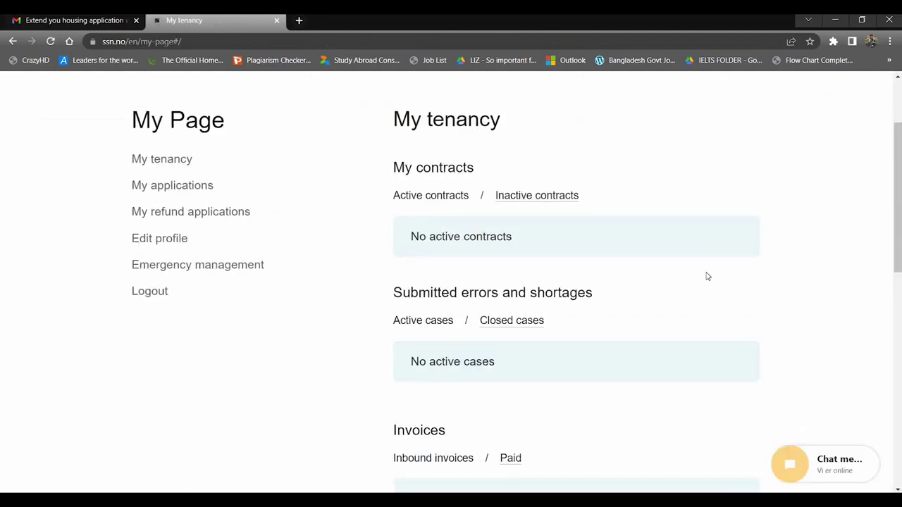
scroll(708, 276, up, 4)
scroll(708, 276, up, 2)
Extend the application's expiration to 04.07.2022 under My applications and open it for editing.
click(204, 302)
scroll(726, 301, down, 2)
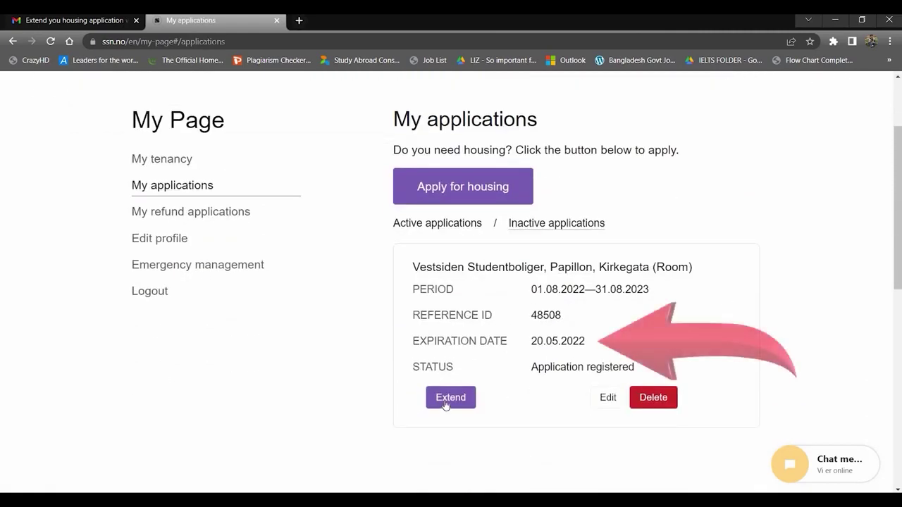
click(444, 399)
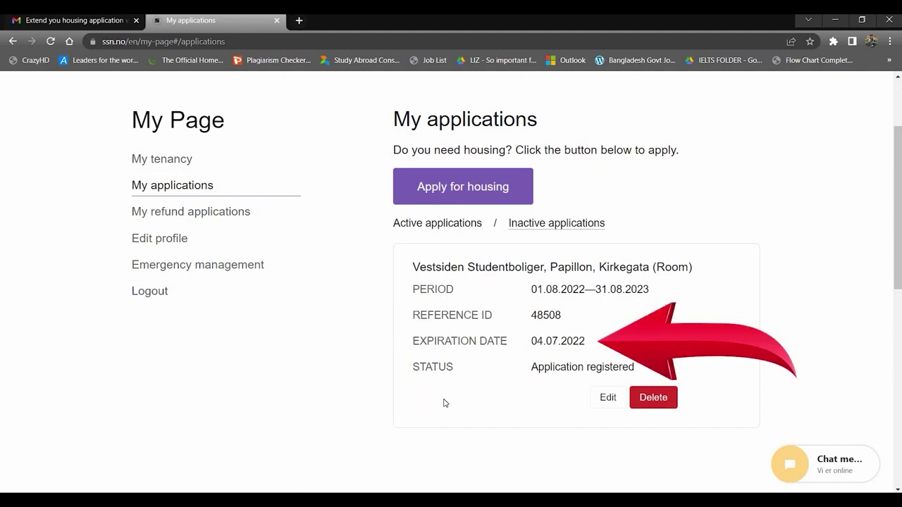
scroll(608, 339, down, 1)
click(607, 339)
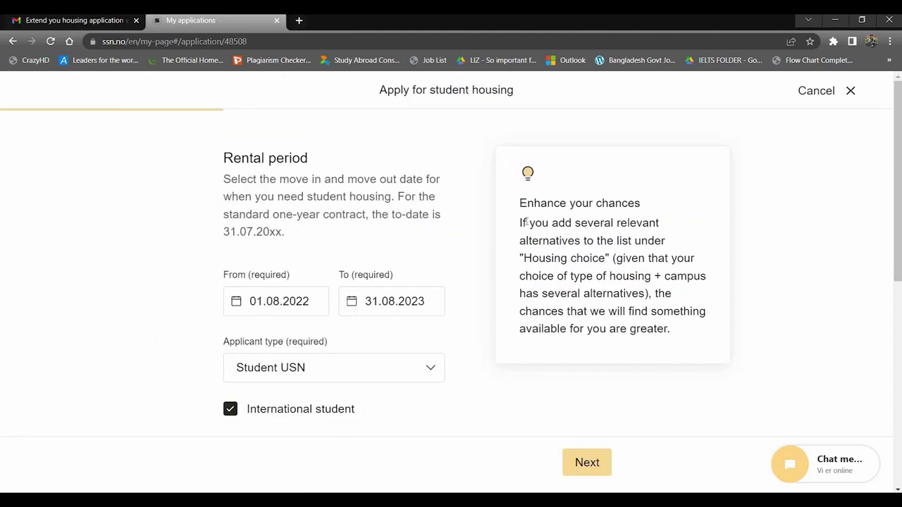
Pass unchanged through housing choices, options and next of kin, save, and confirm expiry 04.07.2022.
scroll(469, 339, down, 5)
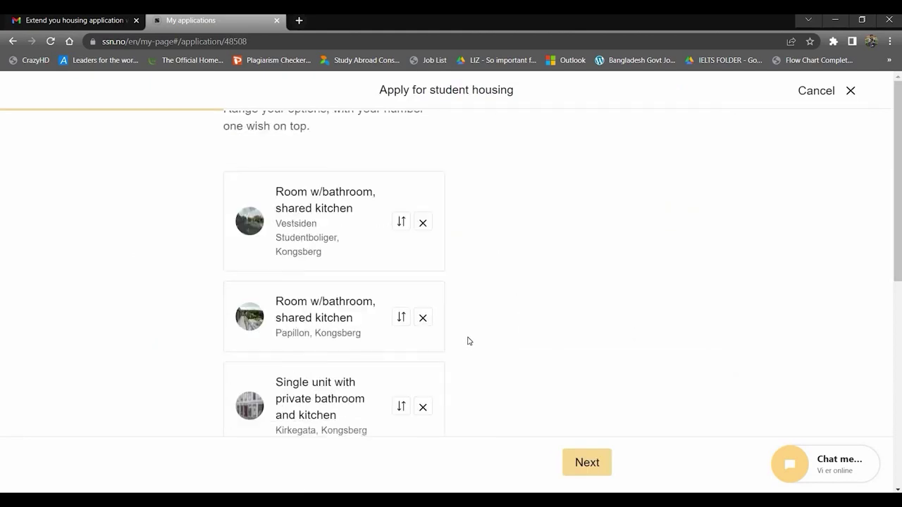
click(573, 469)
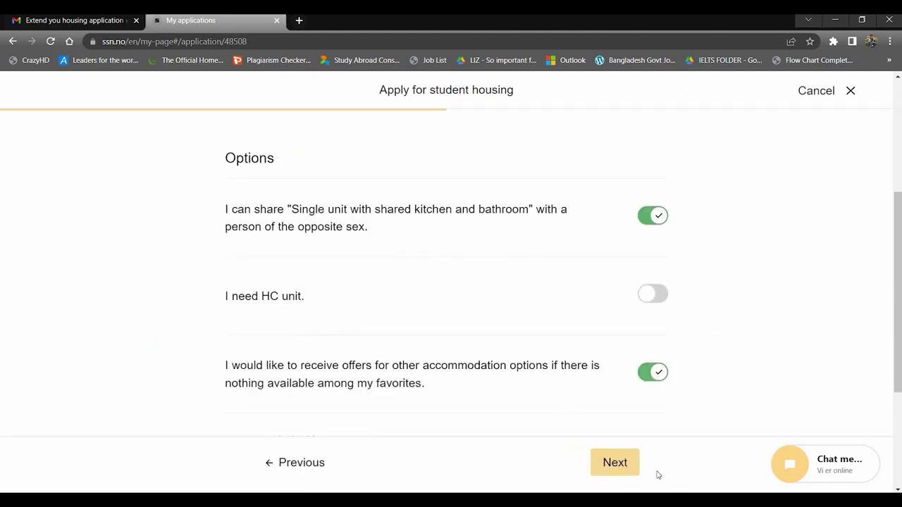
click(599, 465)
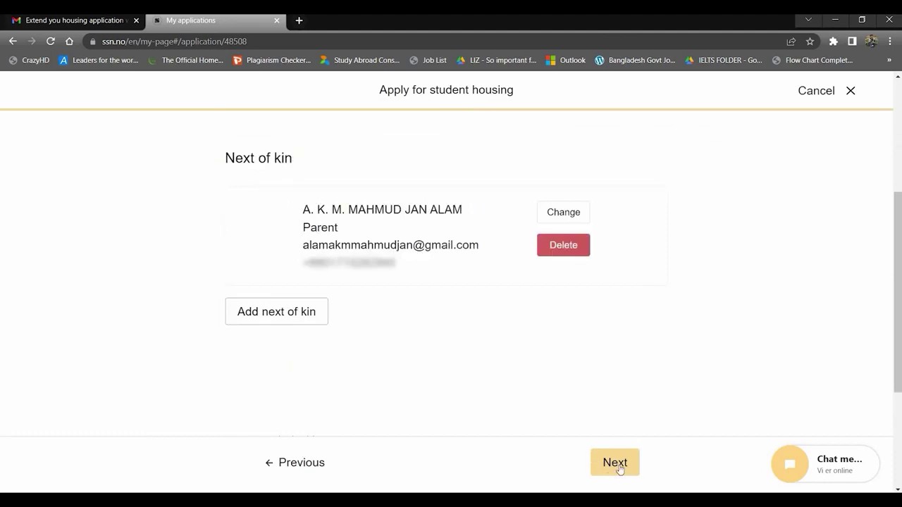
click(614, 463)
scroll(453, 343, down, 8)
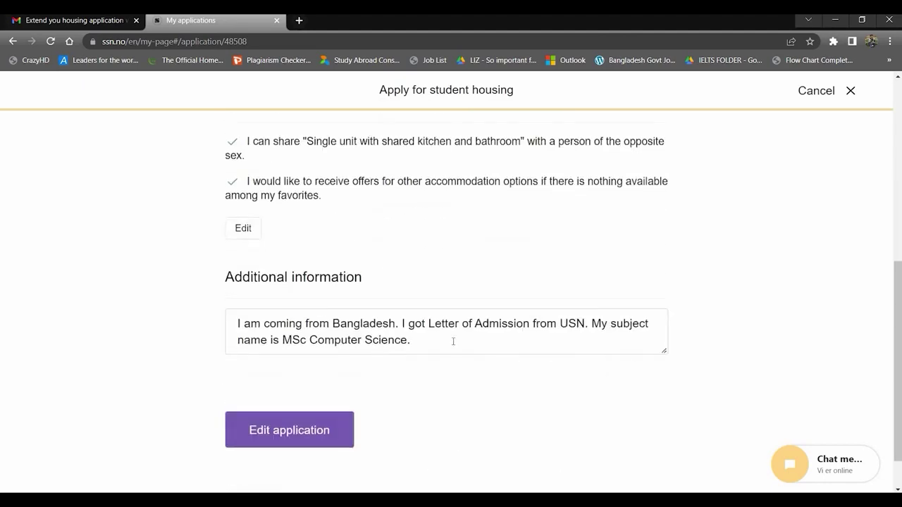
click(321, 432)
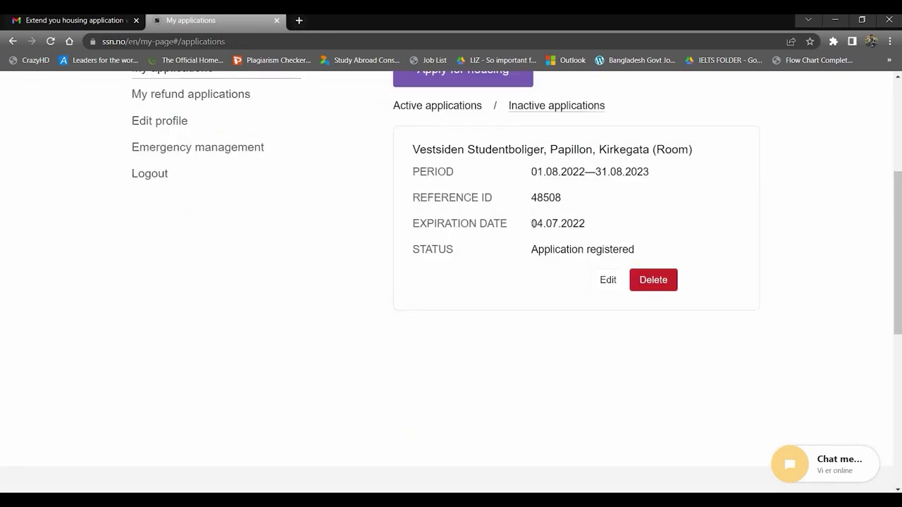
drag(544, 225, 585, 224)
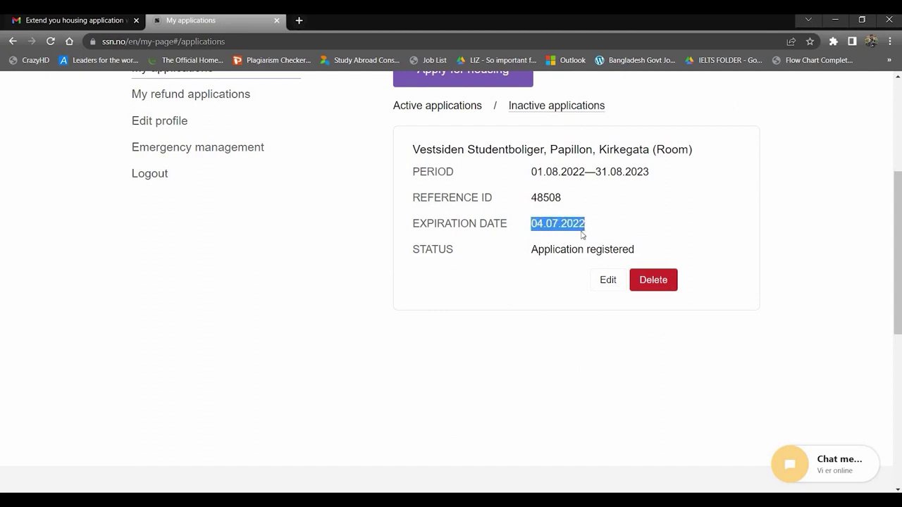
click(98, 22)
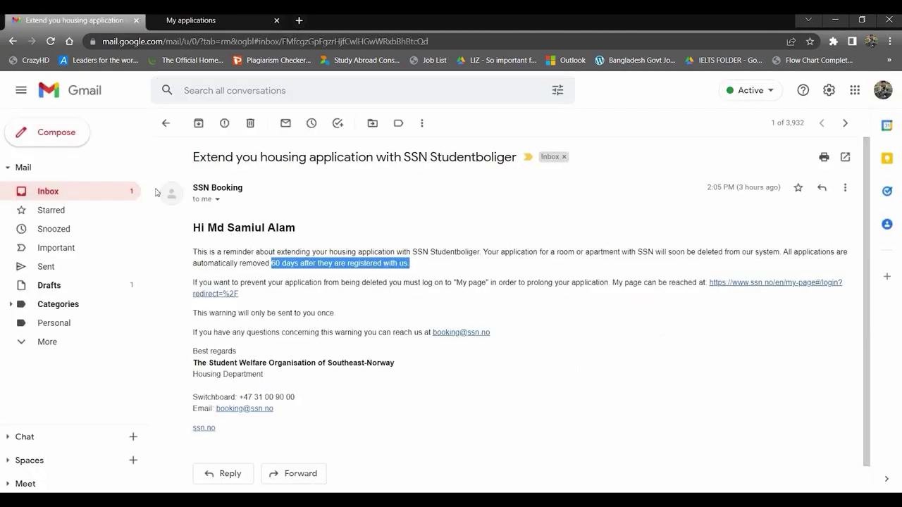
Read the 'Your application is now extended' email, then maximize Chrome and reopen the Gmail inbox.
click(48, 198)
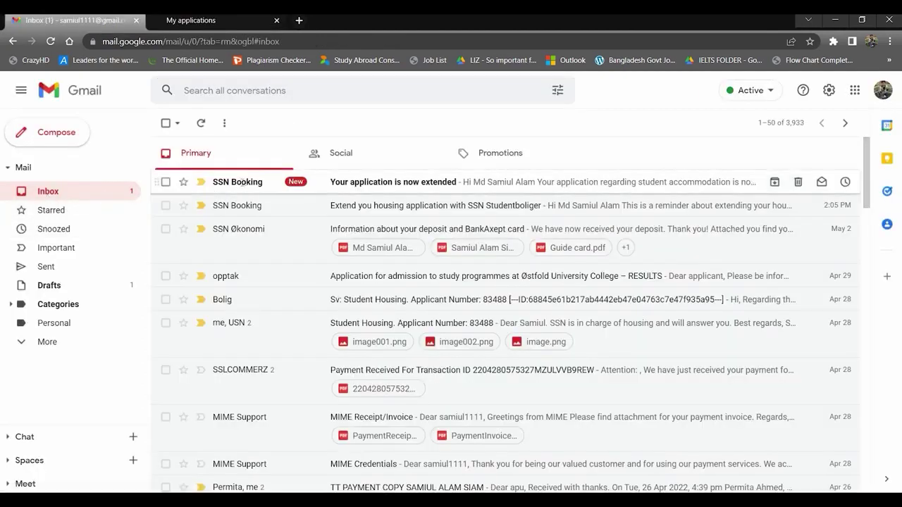
click(250, 179)
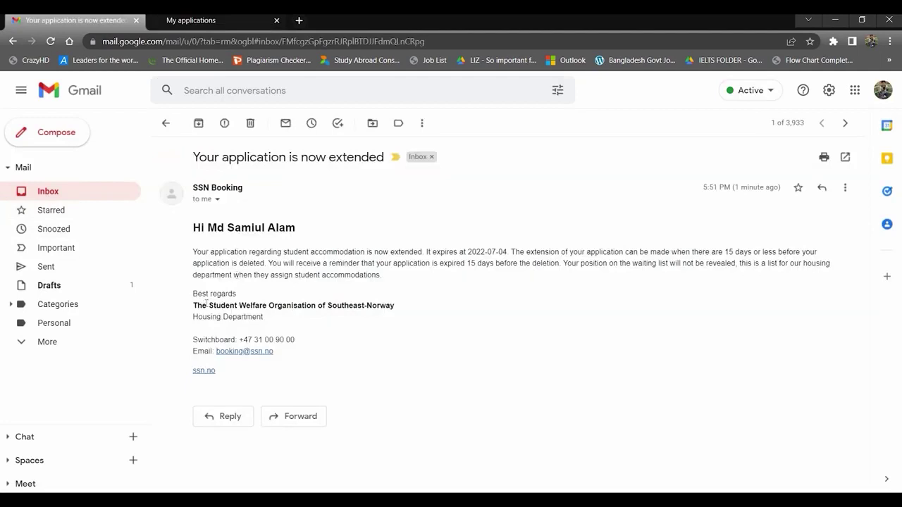
drag(193, 156, 384, 158)
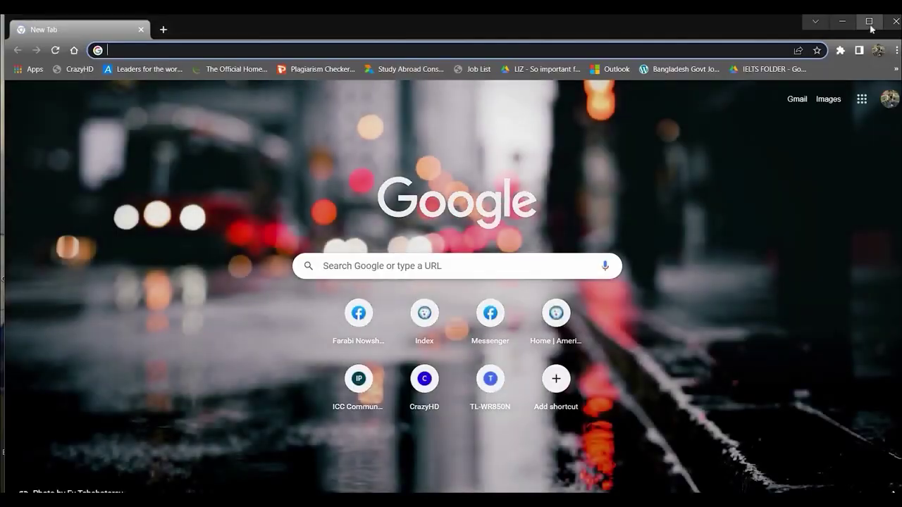
click(869, 21)
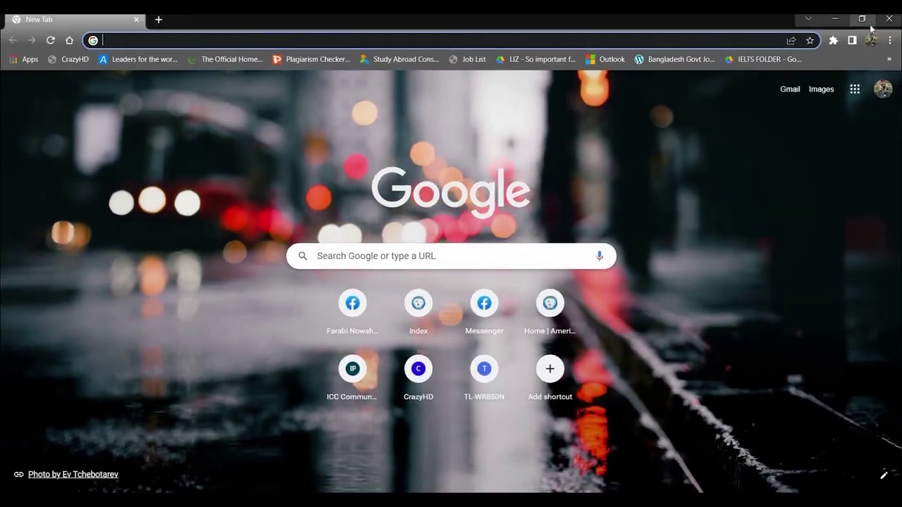
click(789, 95)
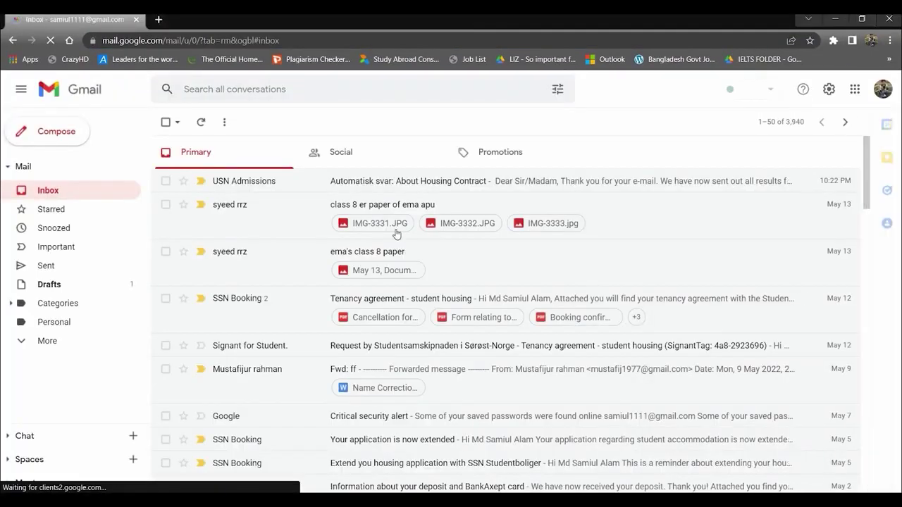
Read the 'Tenancy agreement - student housing' email's return-signed-contract note and preview the Booking confirmation PDF.
click(262, 309)
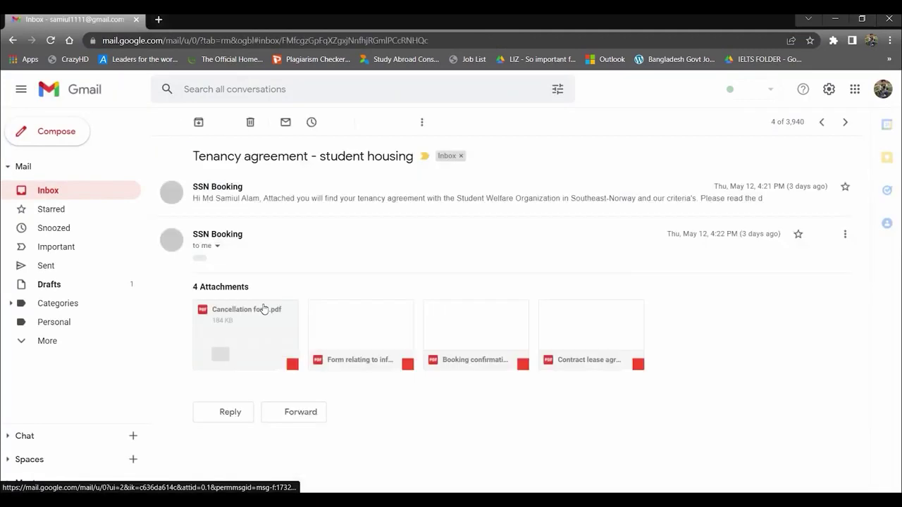
click(381, 199)
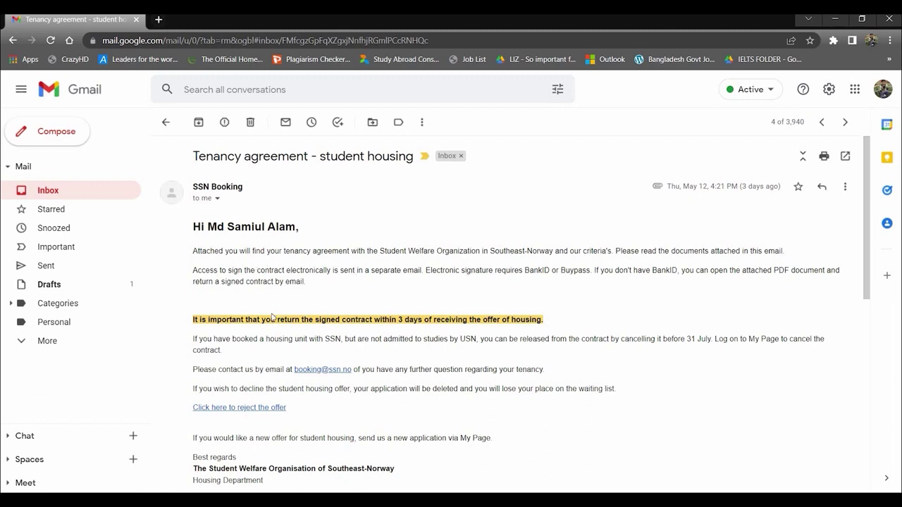
drag(193, 321, 543, 320)
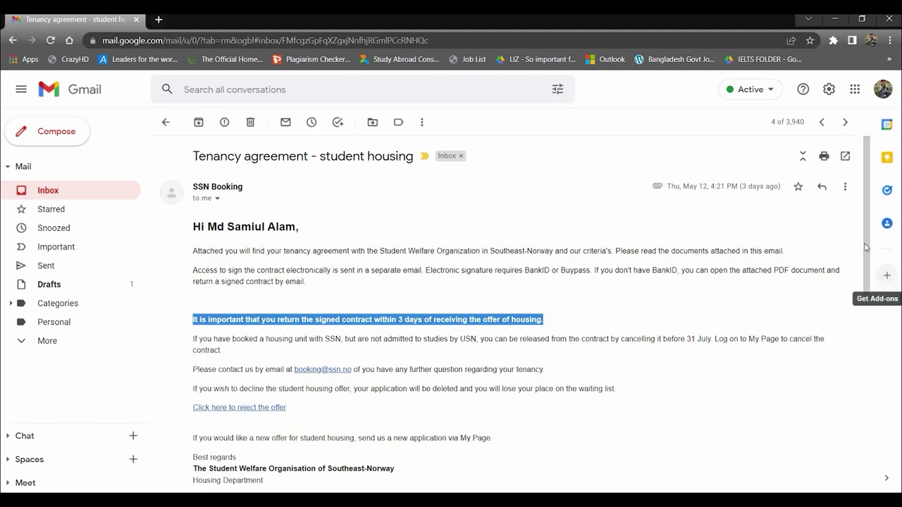
drag(867, 243, 877, 284)
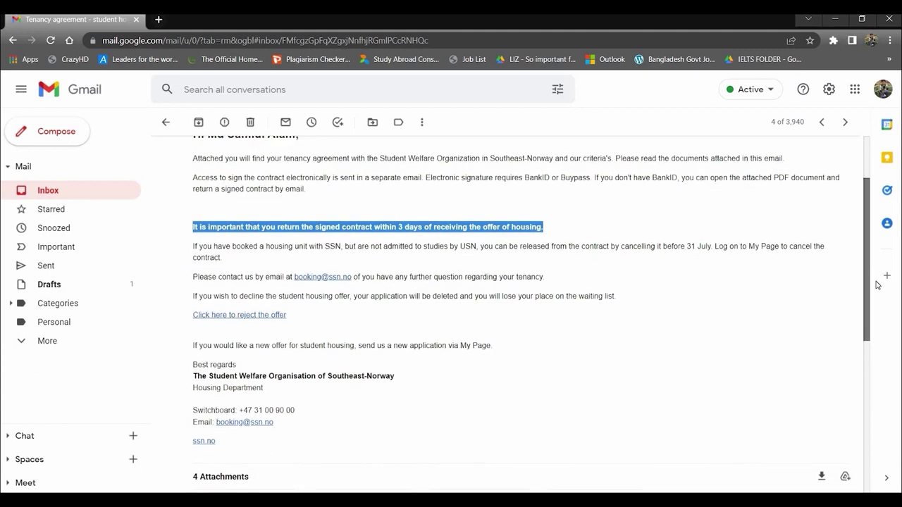
drag(877, 285, 861, 387)
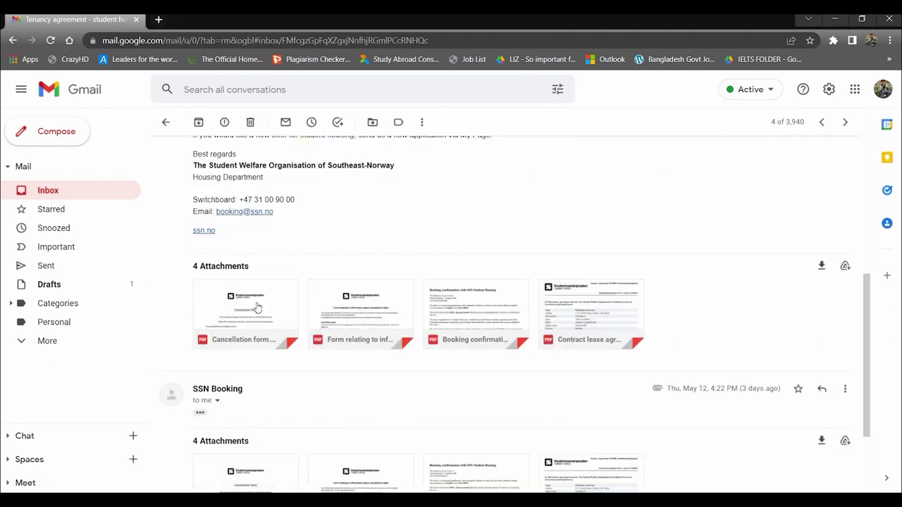
click(510, 312)
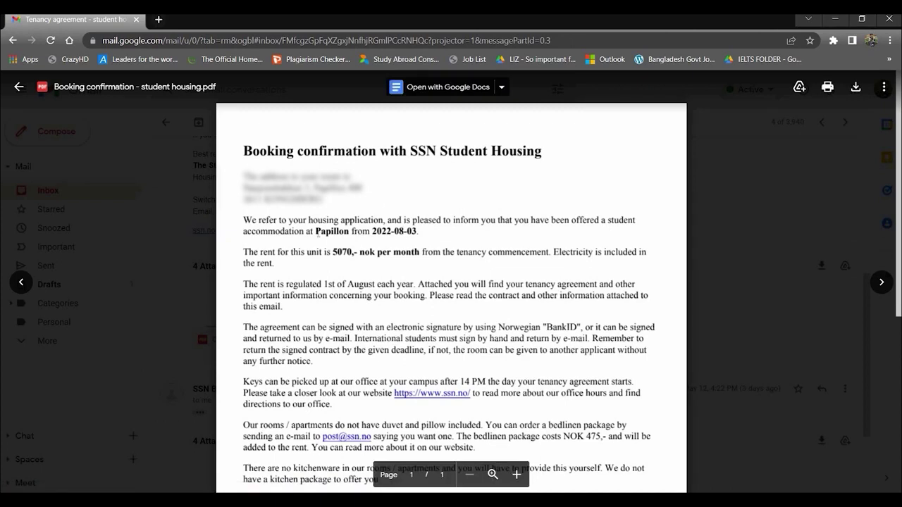
Mark Papillon, move-in 2022-08-03, rent 5070 NOK per month and included electricity in the PDF.
double_click(332, 231)
double_click(395, 231)
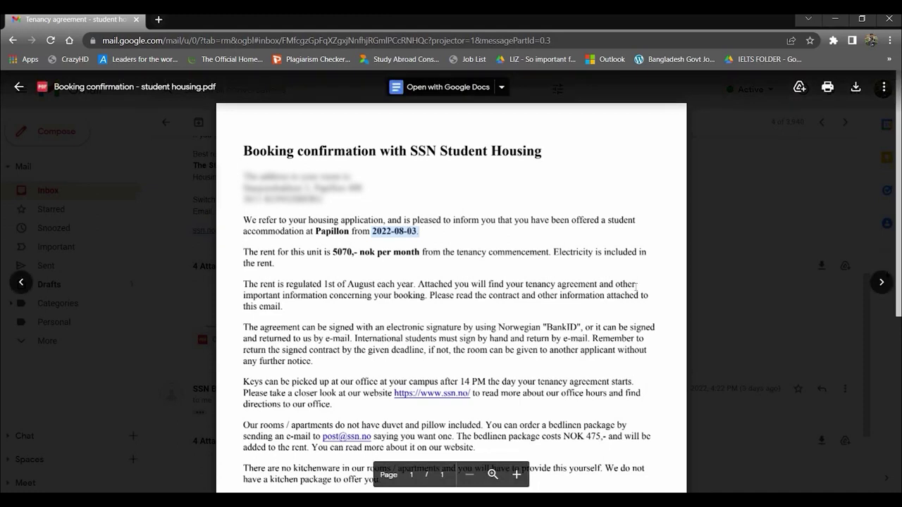
drag(332, 251, 420, 254)
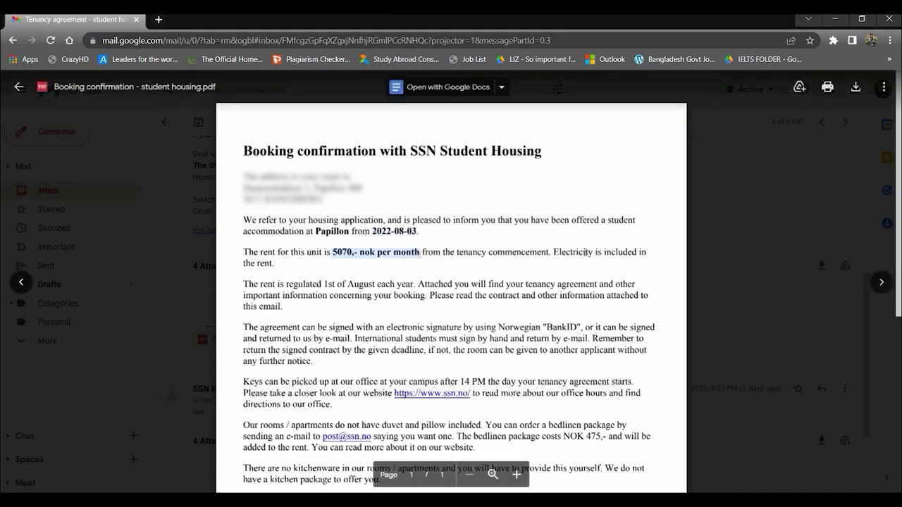
drag(554, 252, 375, 285)
drag(594, 252, 277, 263)
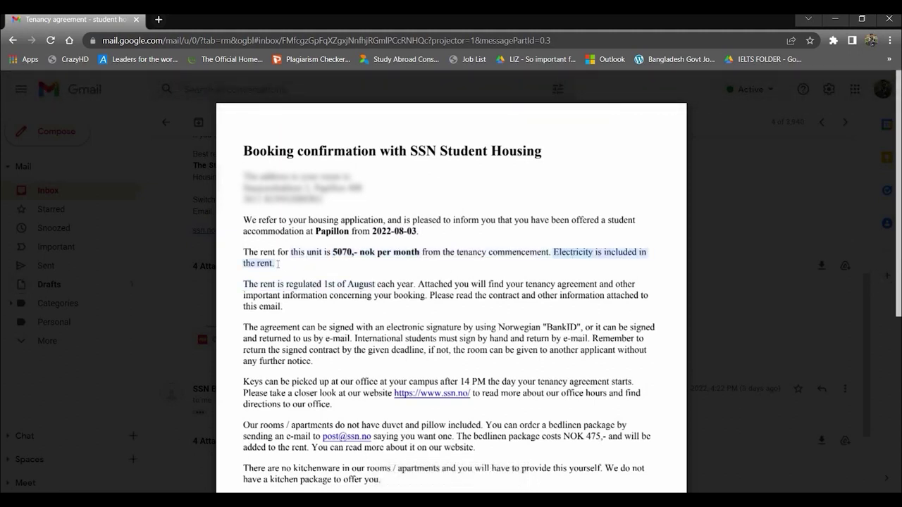
drag(899, 258, 897, 308)
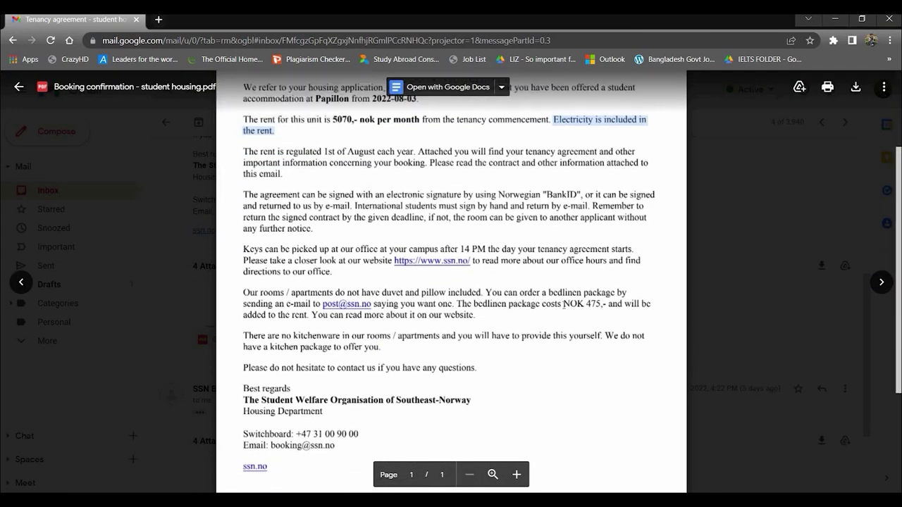
click(243, 293)
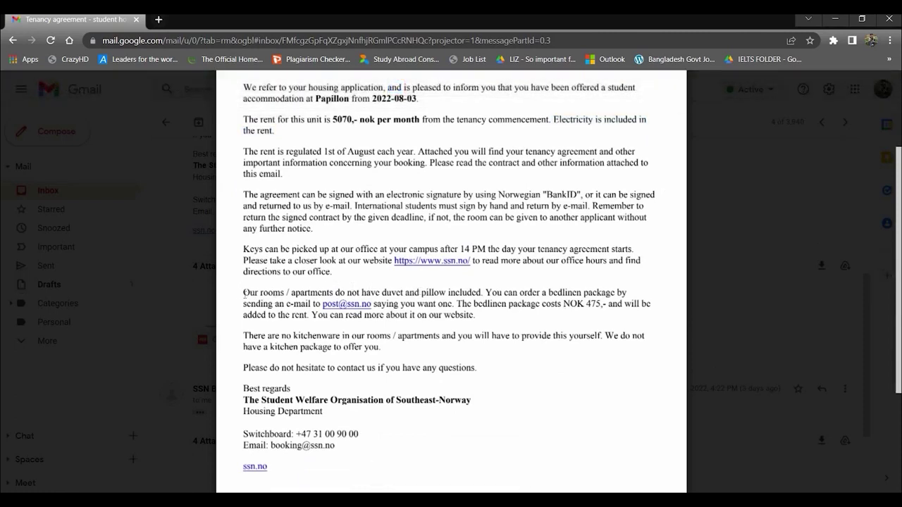
Mark the duvet, NOK 475 bedlinen and no-kitchenware notes, dismiss the warning, and close the preview.
drag(346, 290, 469, 292)
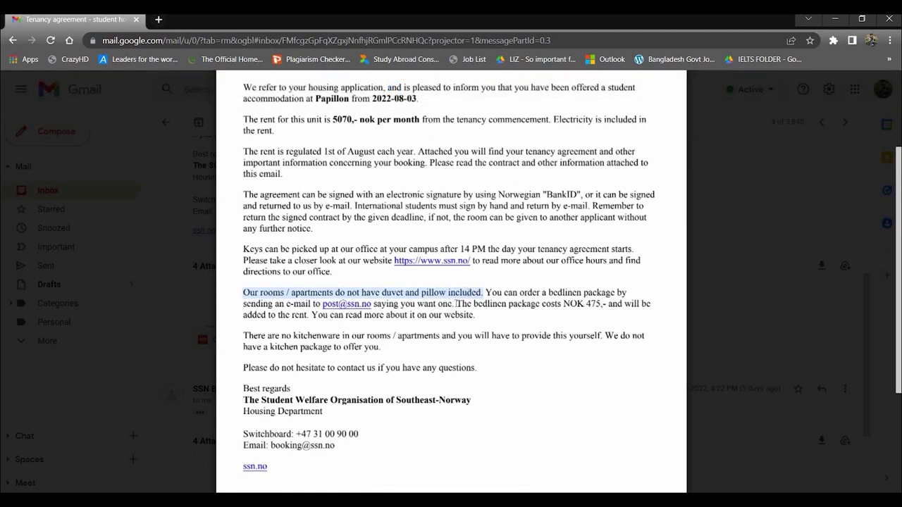
drag(455, 303, 606, 303)
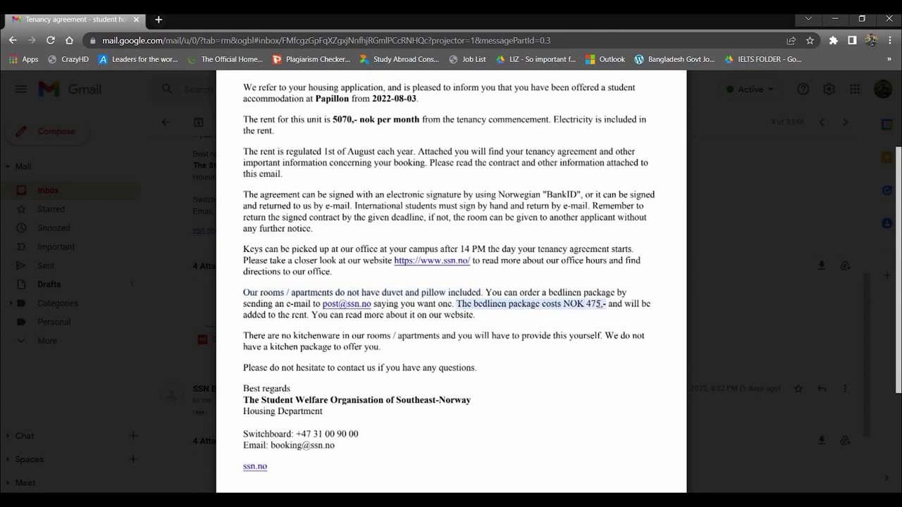
drag(488, 312, 309, 315)
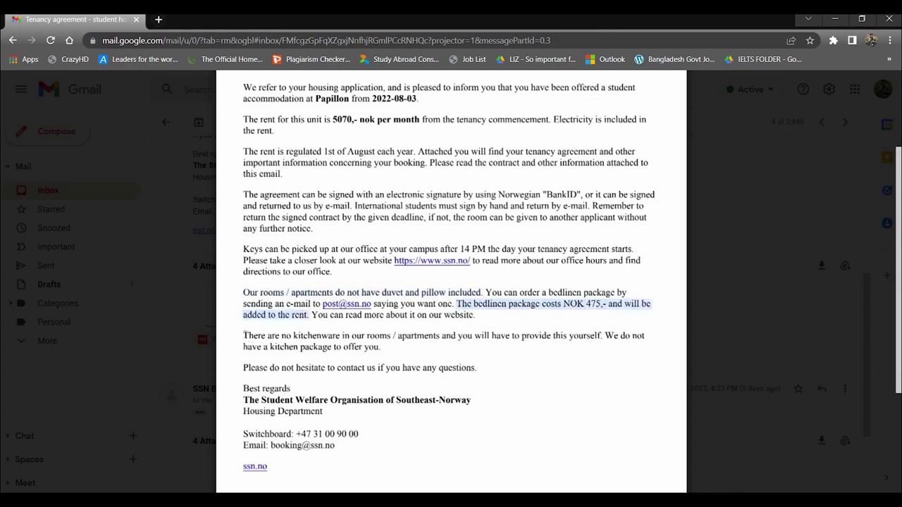
drag(244, 335, 458, 341)
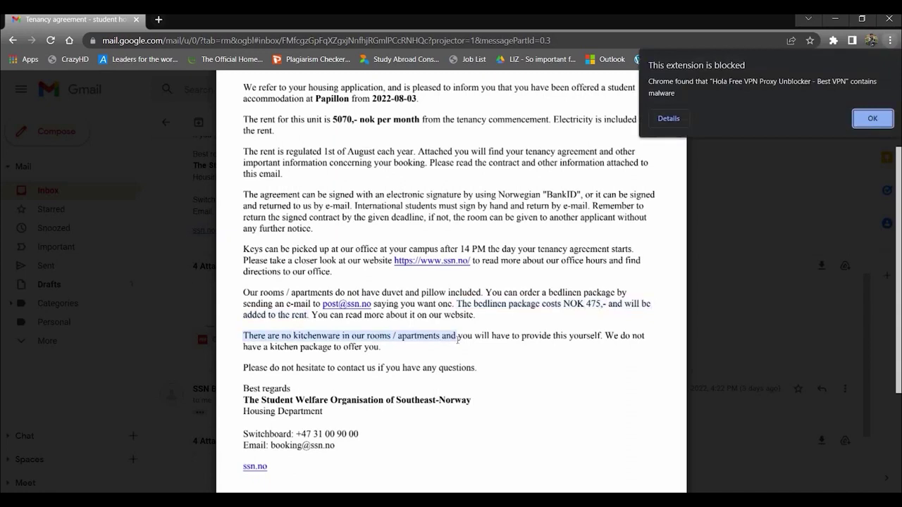
click(871, 118)
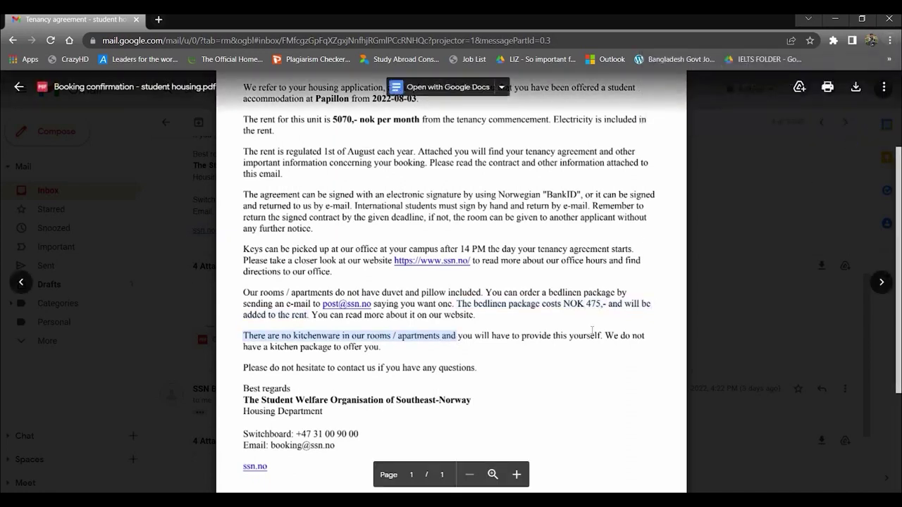
scroll(592, 331, up, 2)
click(19, 87)
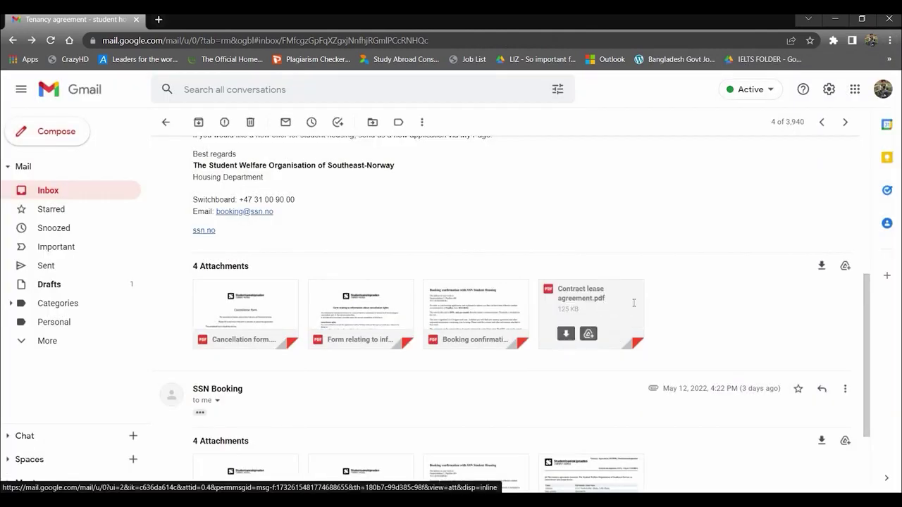
Scroll through all 8 pages of the Contract lease agreement PDF, then close it.
click(634, 308)
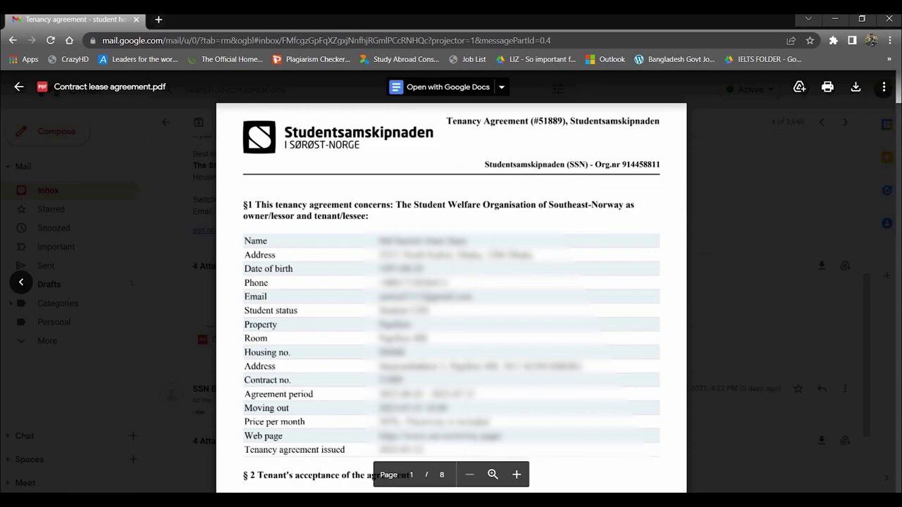
drag(899, 97, 899, 141)
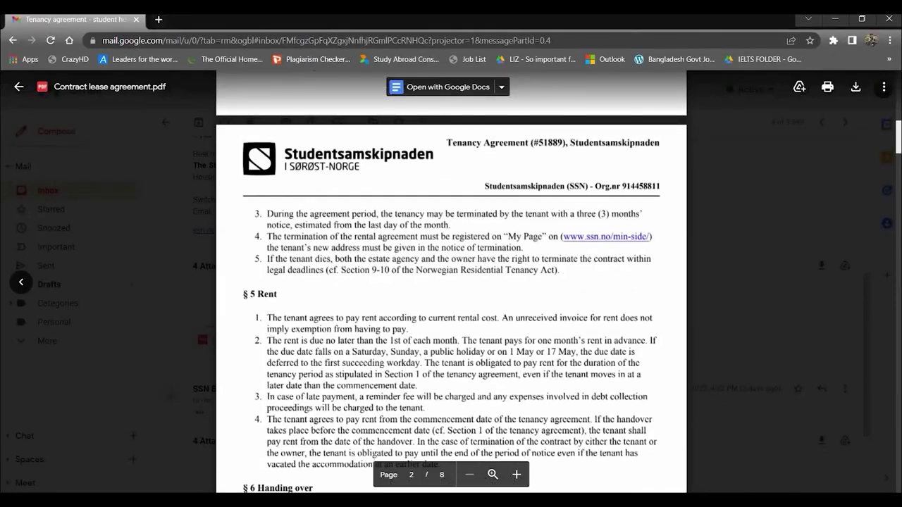
scroll(451, 289, up, 2)
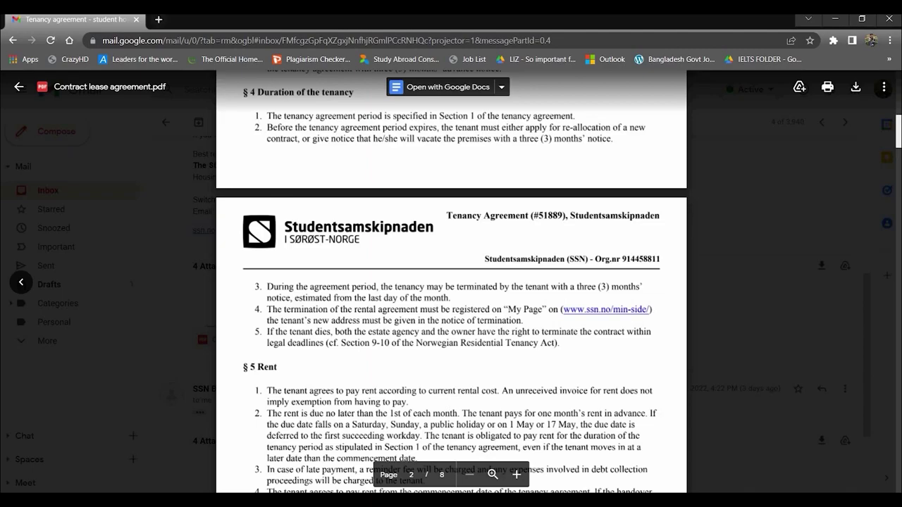
drag(899, 137, 856, 493)
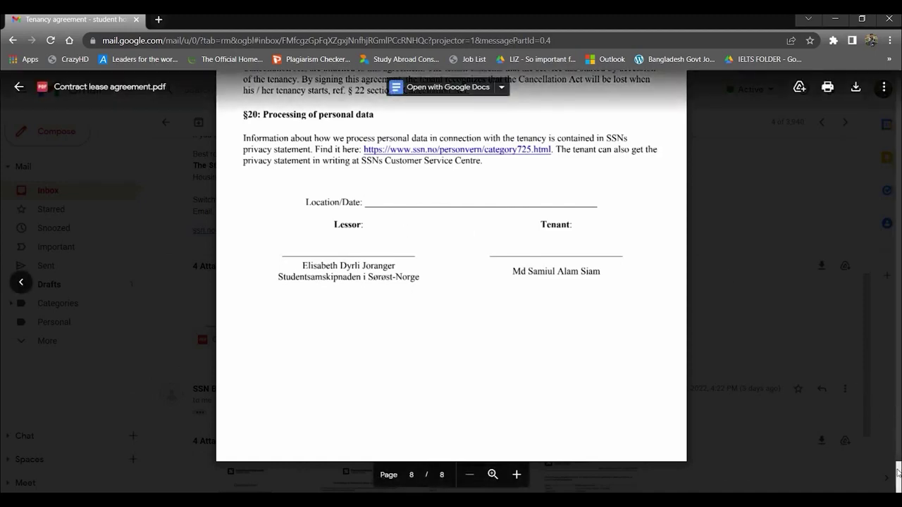
scroll(899, 463, up, 3)
scroll(898, 463, up, 3)
scroll(898, 463, up, 3)
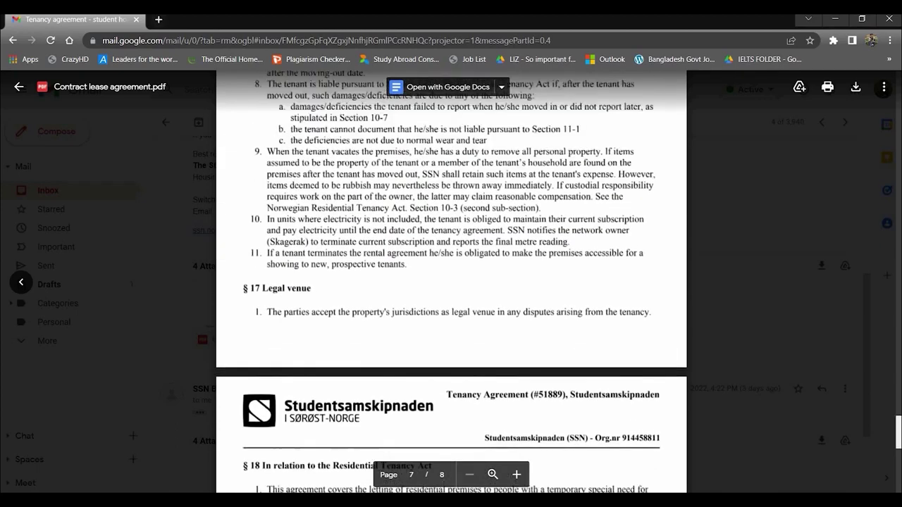
key(Escape)
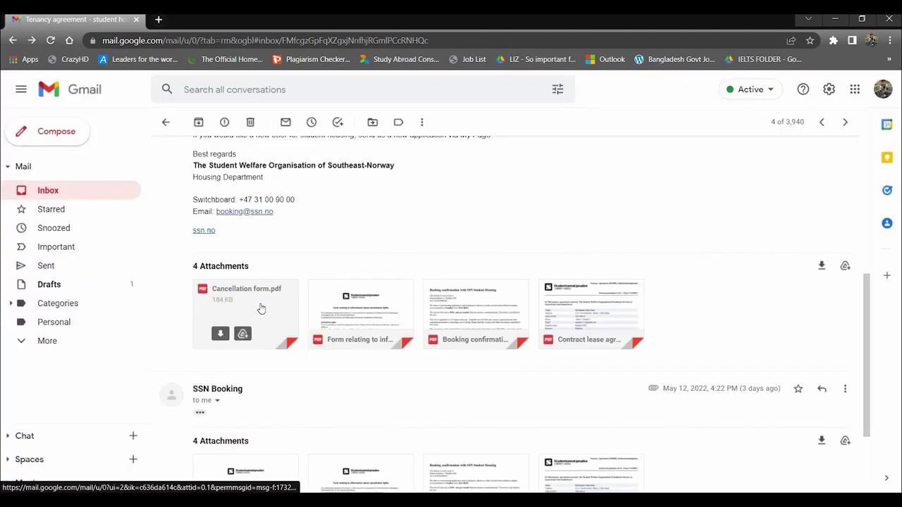
Reopen the Booking confirmation preview and follow its ssn.no link into a new tab.
scroll(260, 308, up, 2)
click(476, 420)
scroll(467, 365, down, 2)
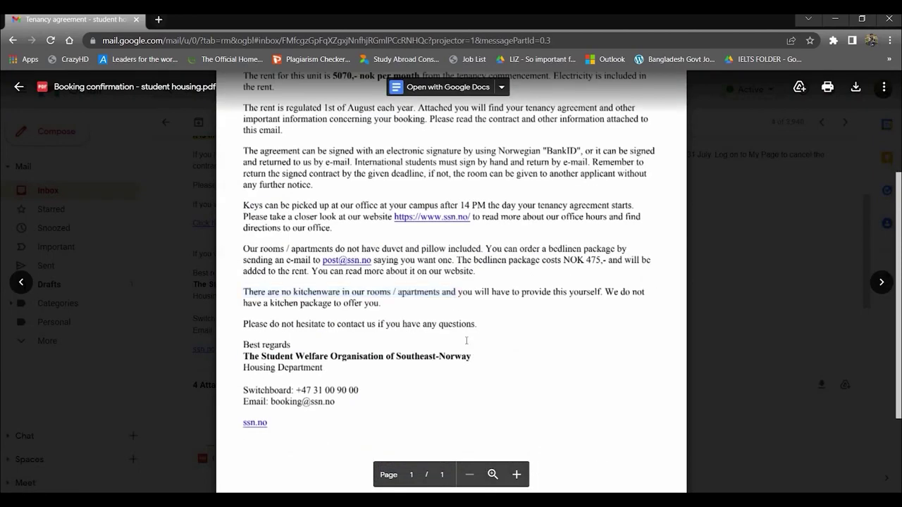
scroll(466, 341, down, 1)
scroll(458, 335, up, 3)
click(450, 326)
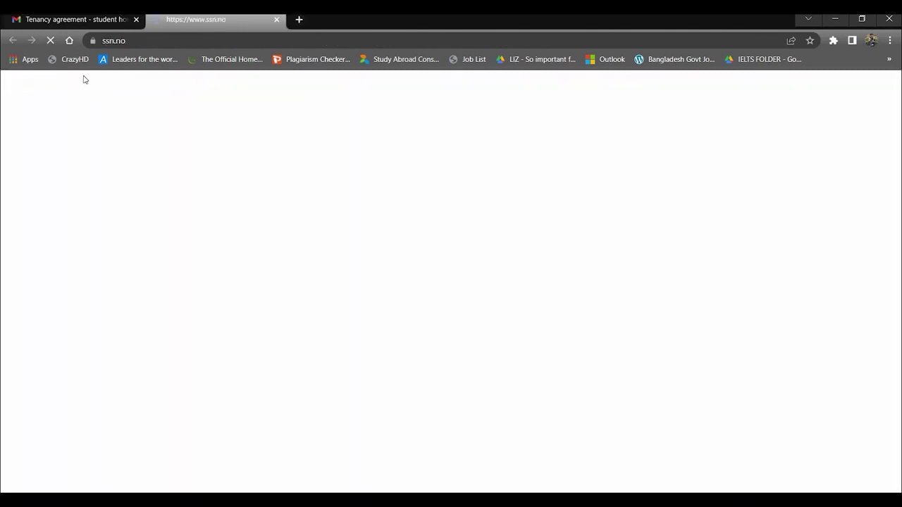
Go via the Student housing page to the My side account page.
scroll(462, 240, down, 4)
scroll(461, 240, down, 2)
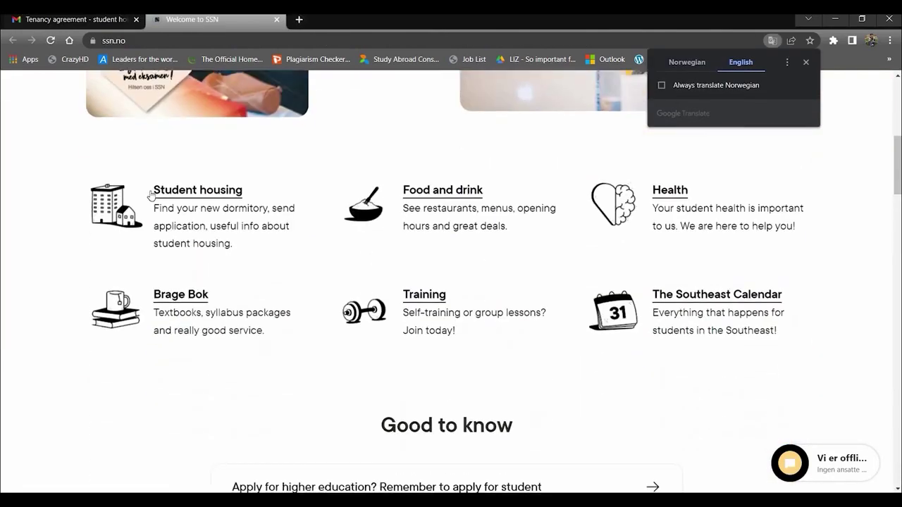
click(174, 191)
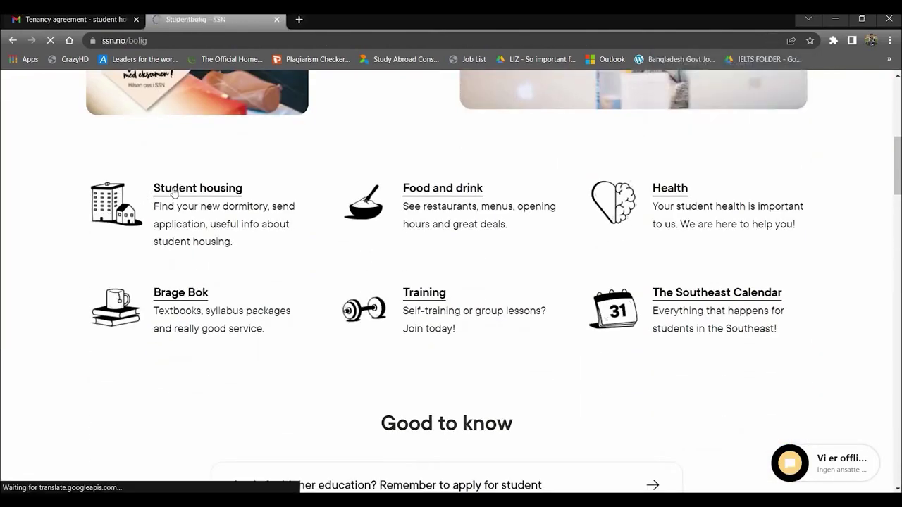
scroll(188, 208, down, 3)
scroll(763, 181, up, 4)
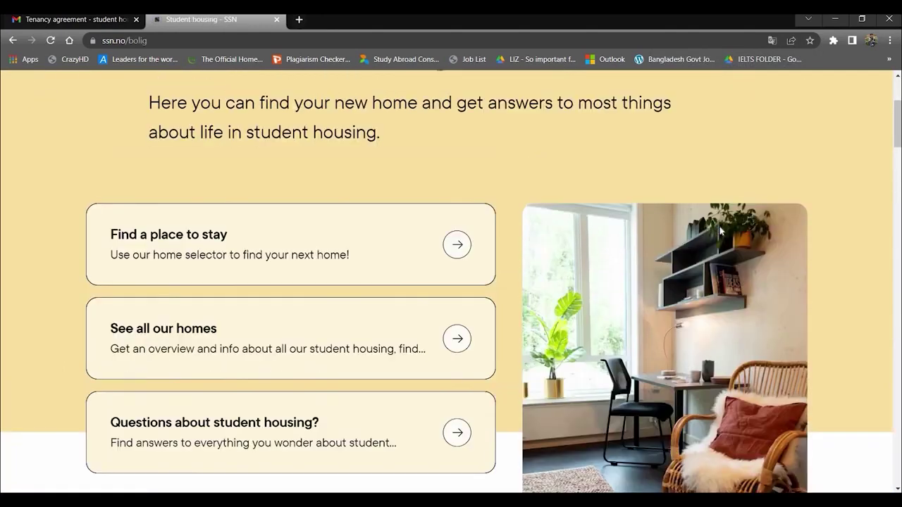
click(839, 113)
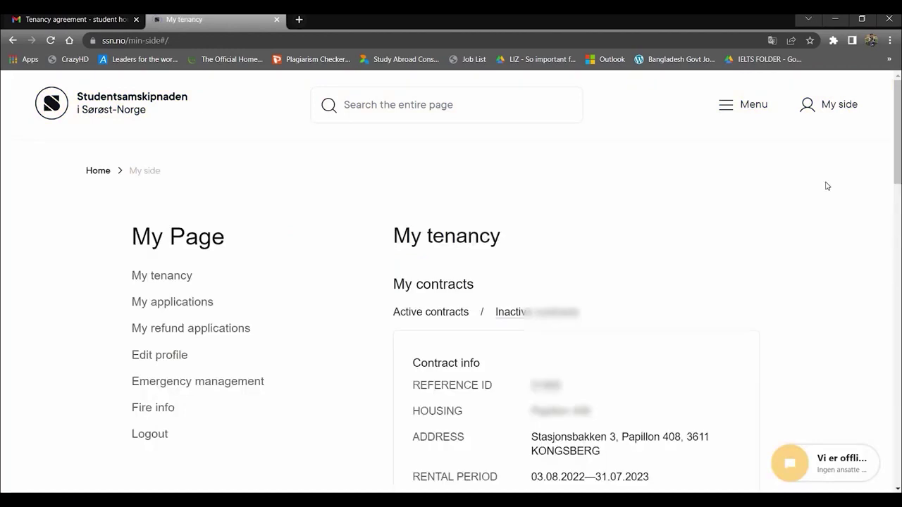
Check the My tenancy contract's reference ID, housing, rental period and Awaiting signature status.
scroll(827, 186, down, 1)
triple_click(501, 174)
click(511, 206)
scroll(511, 206, down, 2)
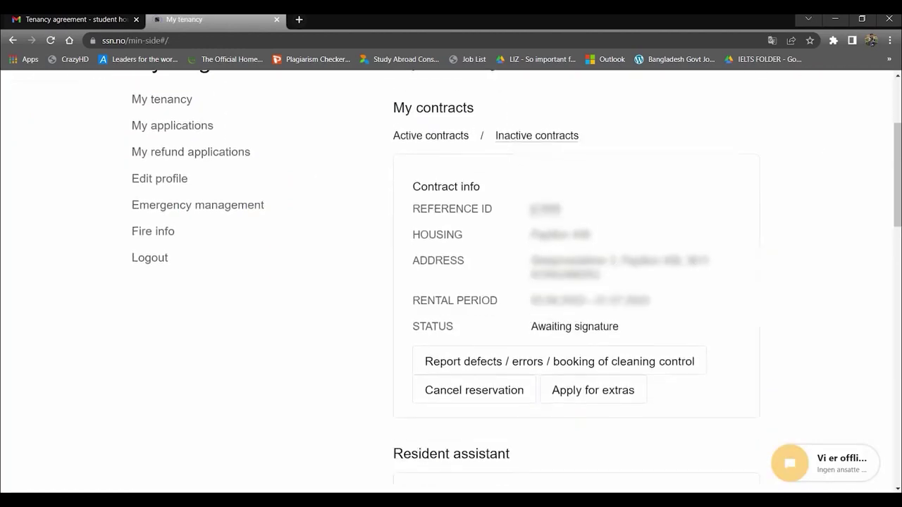
drag(530, 209, 592, 235)
double_click(549, 235)
click(772, 40)
drag(530, 359, 655, 360)
scroll(655, 360, down, 2)
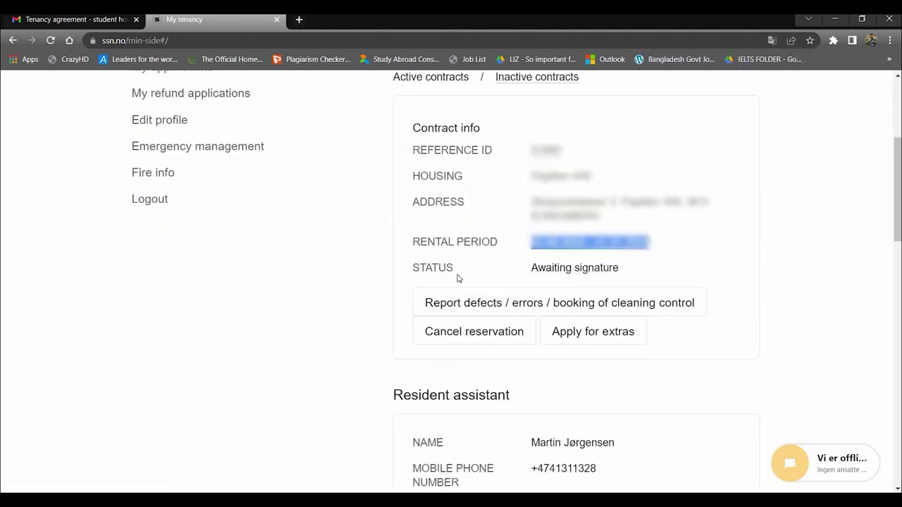
drag(531, 268, 630, 271)
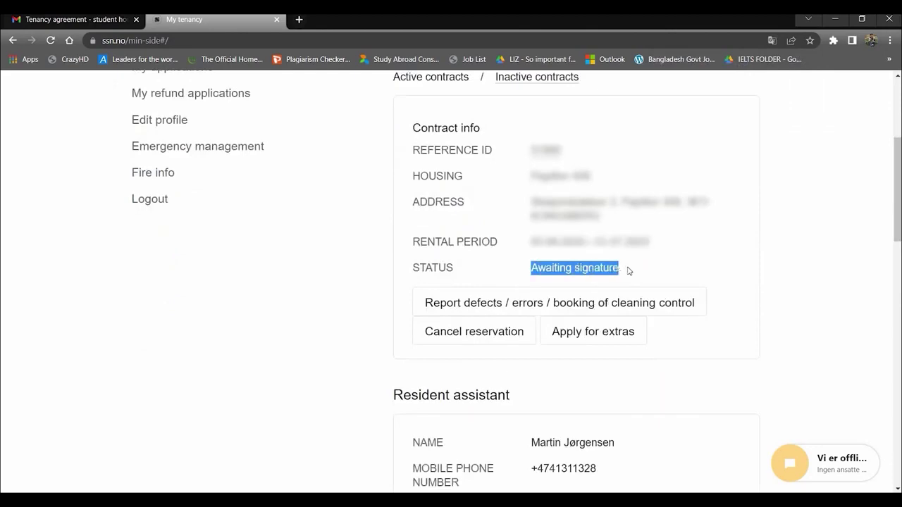
Search Google for 'ssn housing' in a new tab.
key(ctrl+t)
text(ssn housing)
key(Return)
Open SSN Housing's student housing questions and expand 'How do I sign the tenancy agreement?'.
click(146, 202)
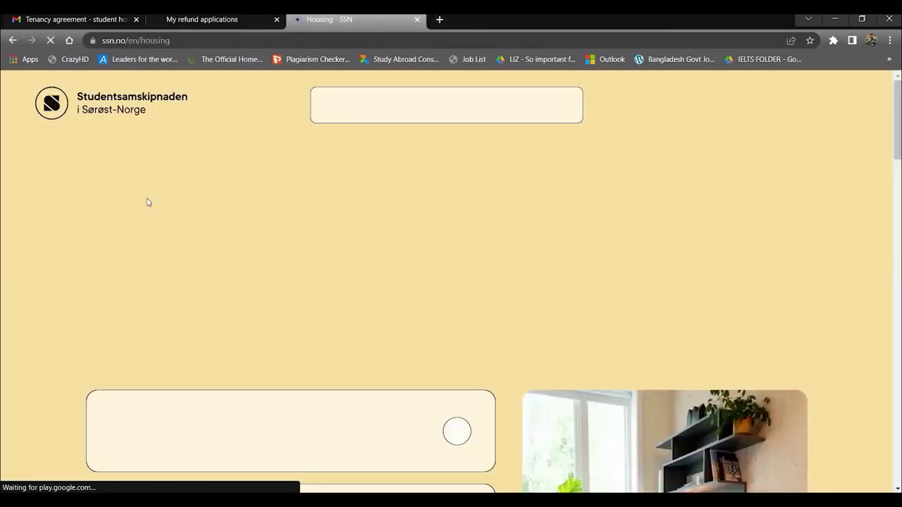
scroll(146, 202, down, 4)
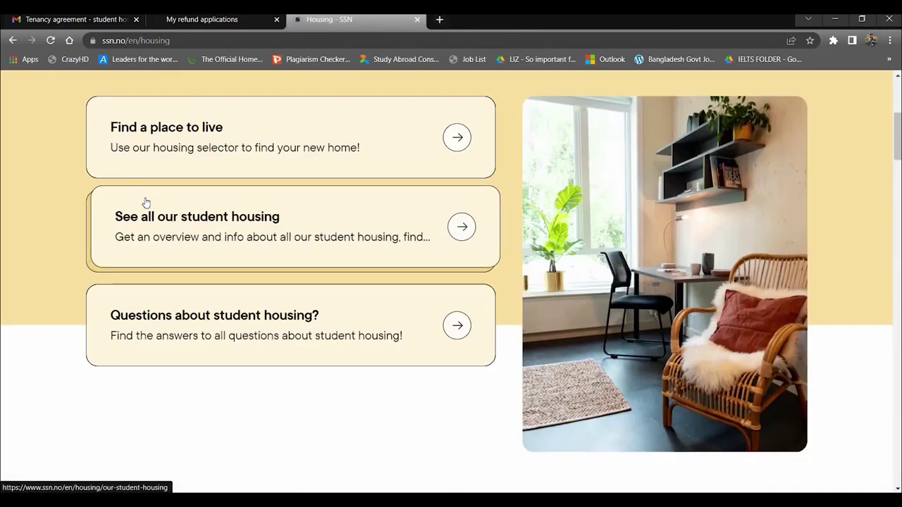
click(300, 346)
scroll(297, 346, down, 5)
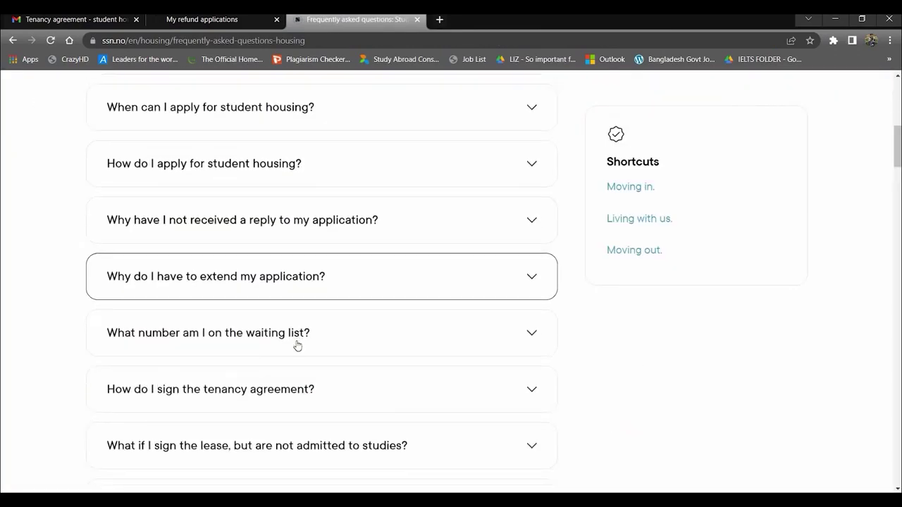
scroll(297, 345, down, 3)
click(295, 224)
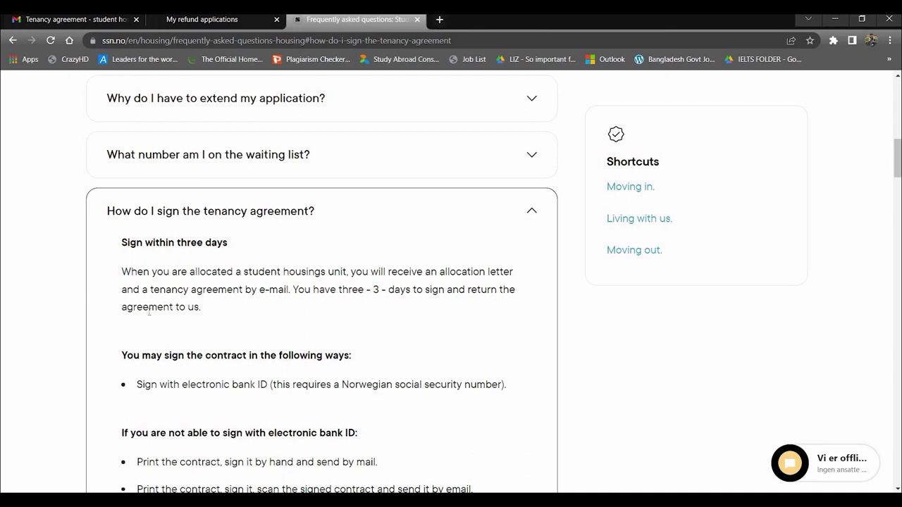
Note the scan-and-email signing option and start a Gmail message to SSN's booking address.
scroll(176, 308, down, 1)
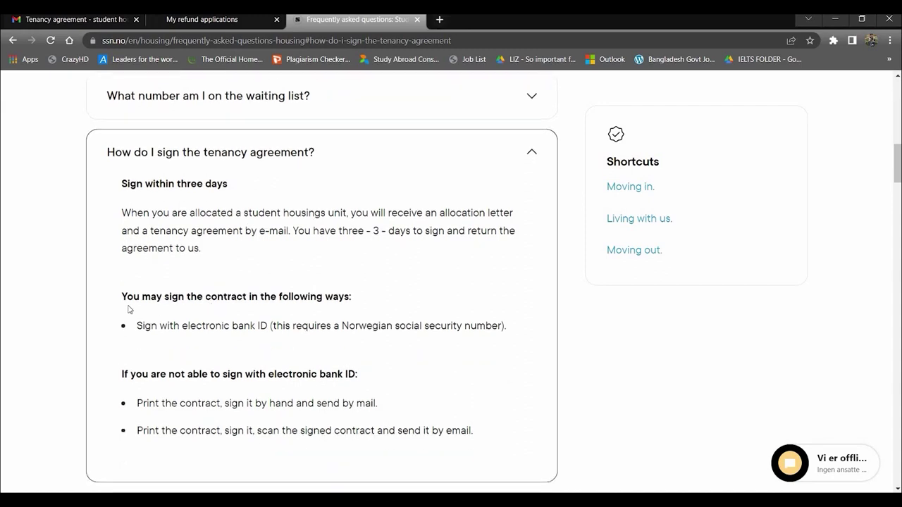
scroll(130, 332, down, 1)
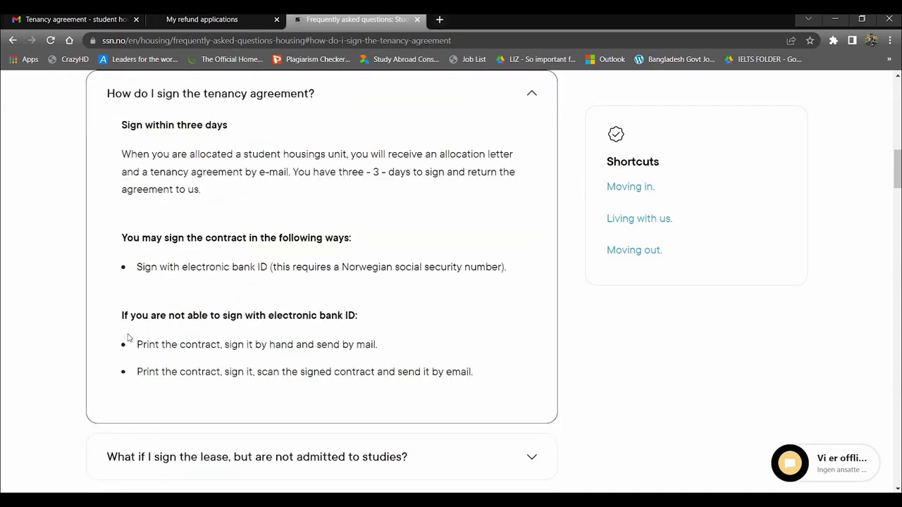
click(178, 371)
drag(137, 371, 477, 380)
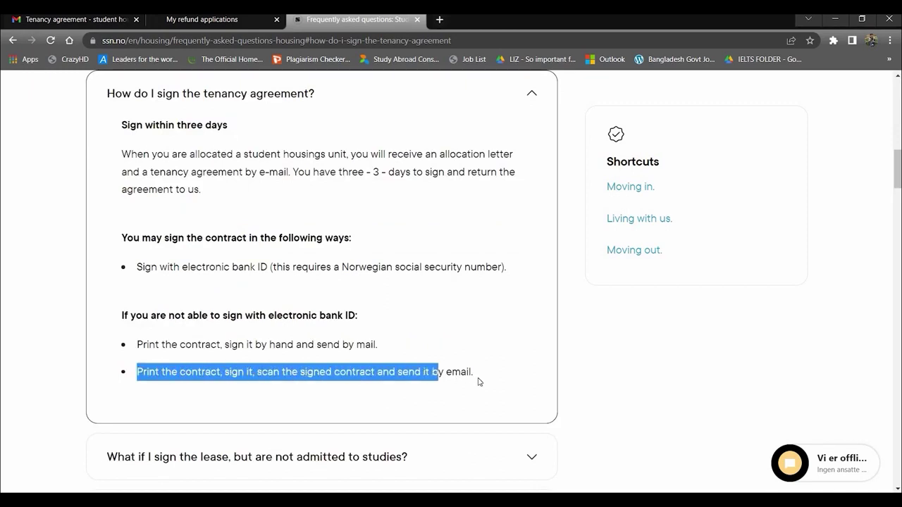
key(ctrl+1)
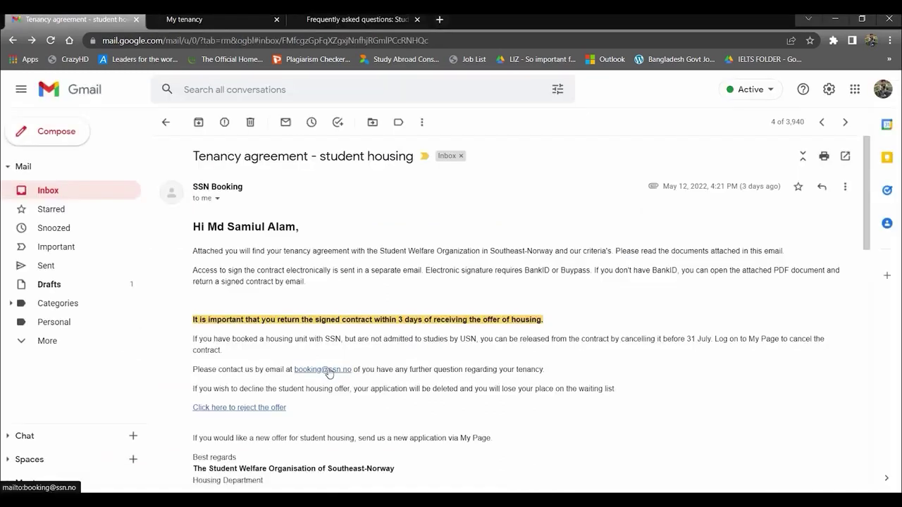
click(329, 372)
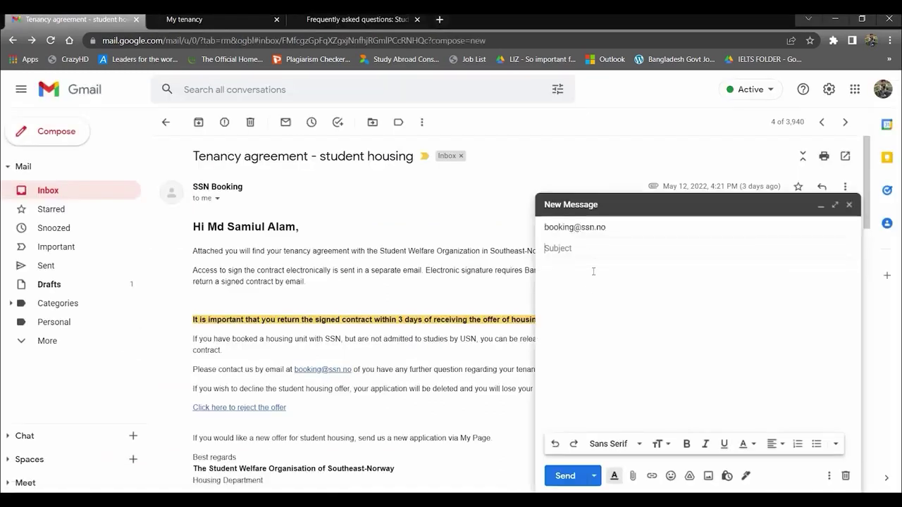
Copy USN Admissions, another suggested contact and SSN's general address on the email.
text(ad)
key(BackSpace)
key(BackSpace)
click(621, 228)
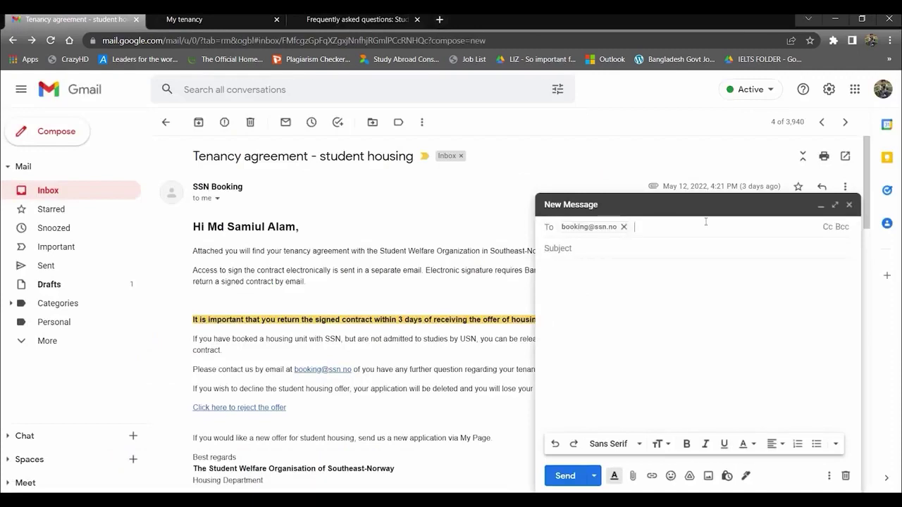
click(829, 227)
text(ad)
click(620, 268)
click(614, 260)
click(603, 277)
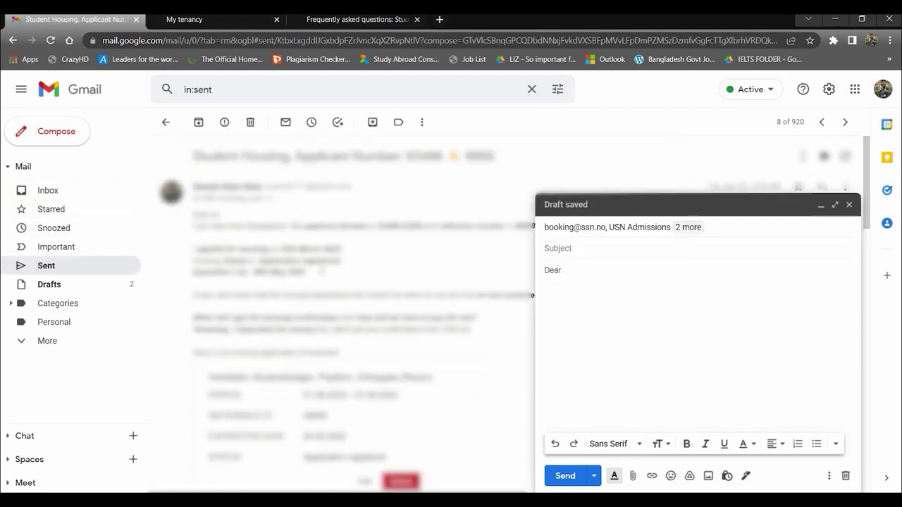
scroll(327, 272, down, 2)
scroll(326, 282, up, 2)
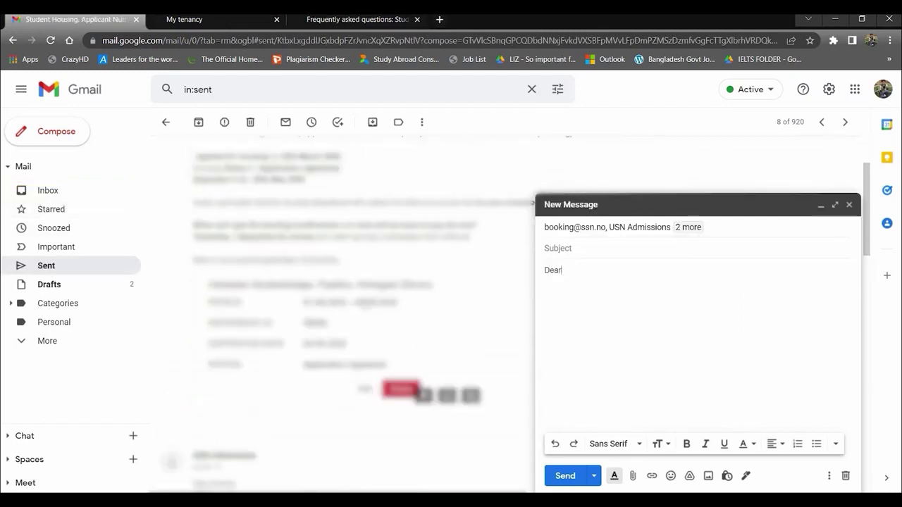
scroll(366, 303, down, 1)
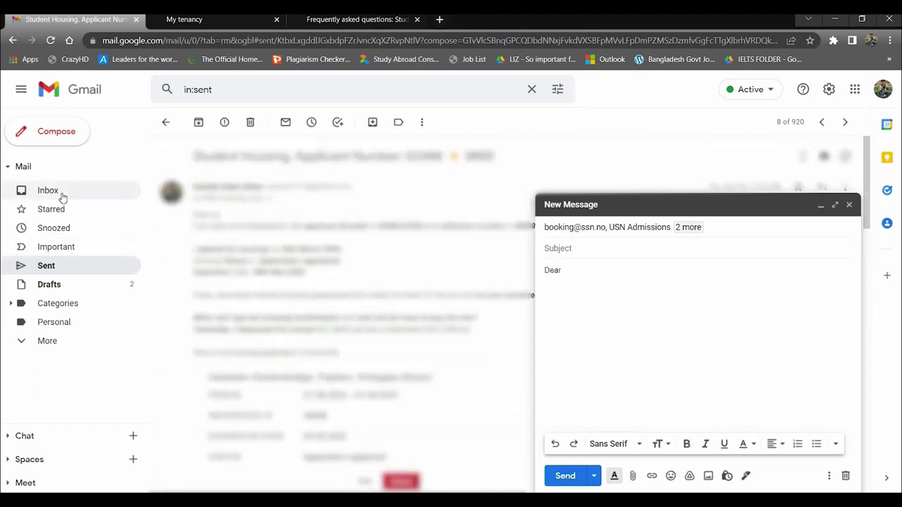
click(67, 191)
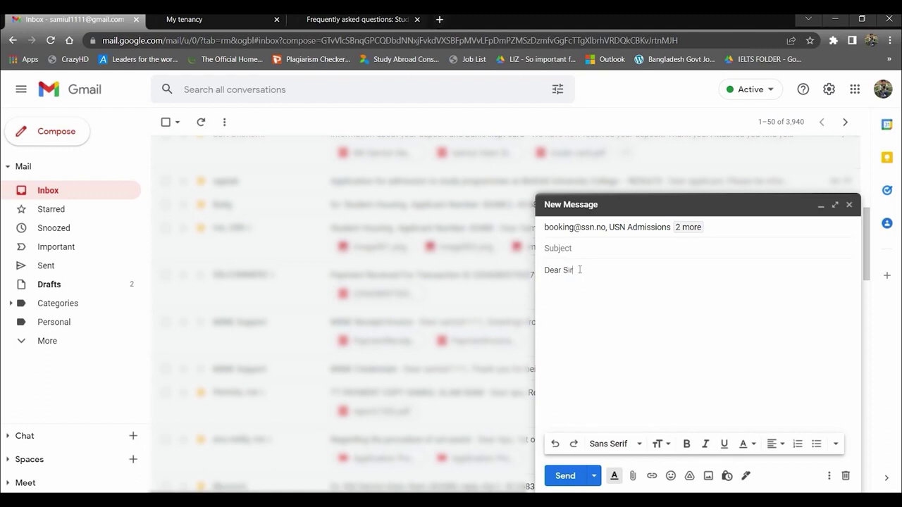
Open the body with an introduction giving the sender's name and country in bold italics.
text(I am Sami)
key(BackSpace)
key(BackSpace)
key(BackSpace)
key(BackSpace)
click(687, 444)
click(705, 444)
text(Siam)
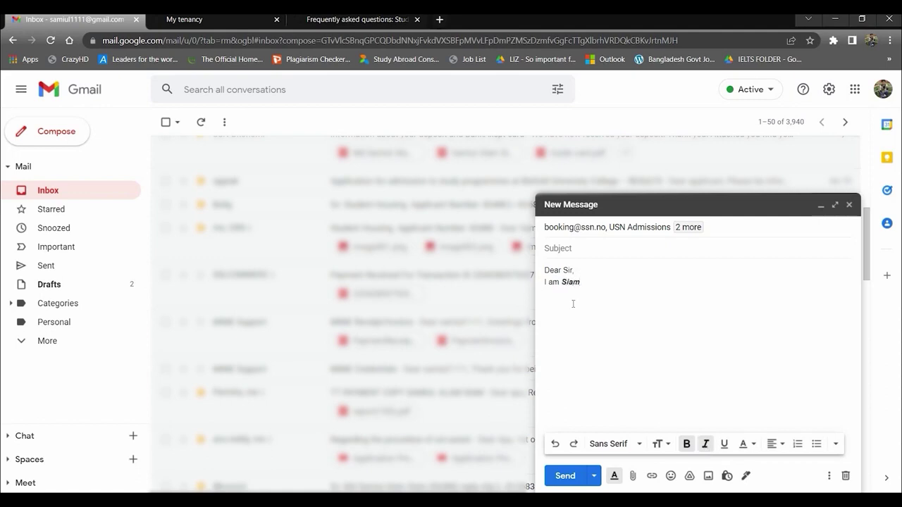
key(ctrl+b)
key(ctrl+i)
text(from)
key(ctrl+b)
key(ctrl+i)
text(Bangladesh)
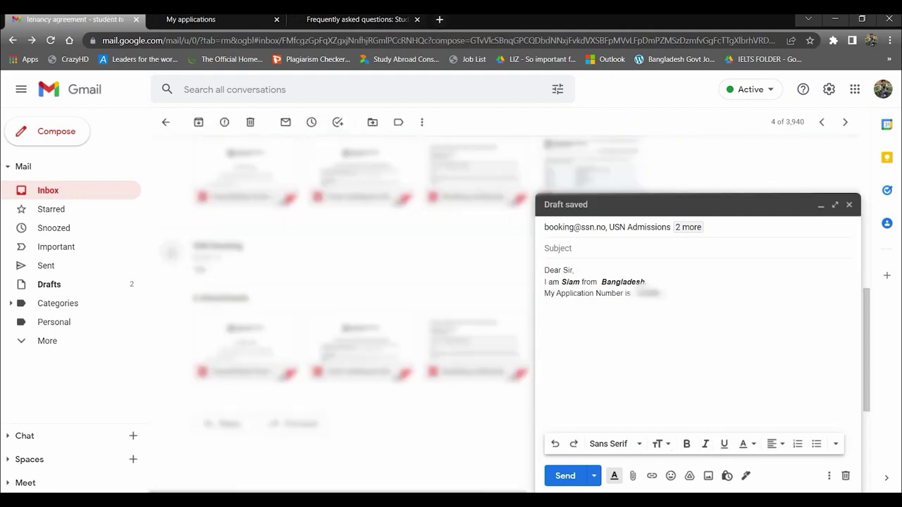
key(Return)
Add lines stating the sender's reference number and application reference.
text(My Reference)
key(Tab)
text(12345)
key(Return)
key(ctrl+i)
text(My)
text(refence 1234567)
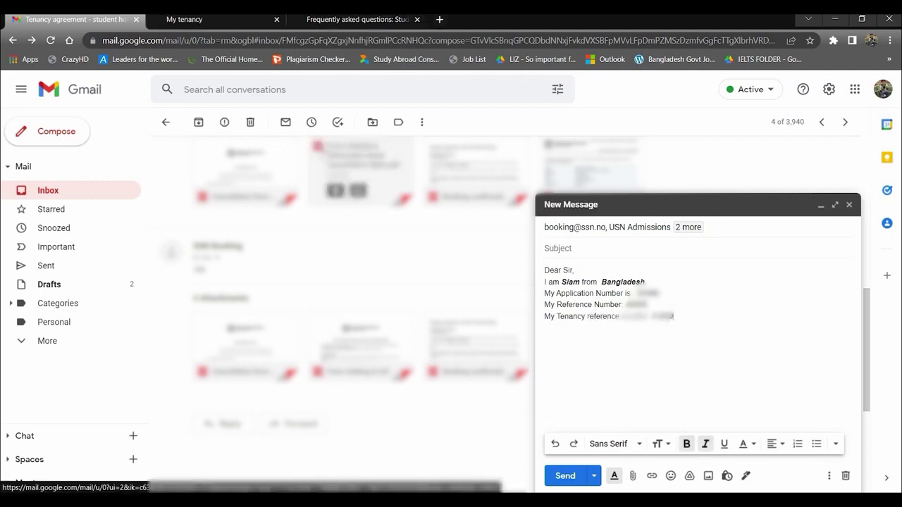
key(Return)
key(Return)
Add the line 'I have allotted housing.' with the housing provider emphasised in bold italics.
text(I have a)
text(lloca)
key(BackSpace)
key(BackSpace)
text(tted)
key(ctrl+b)
key(ctrl+i)
text(pap)
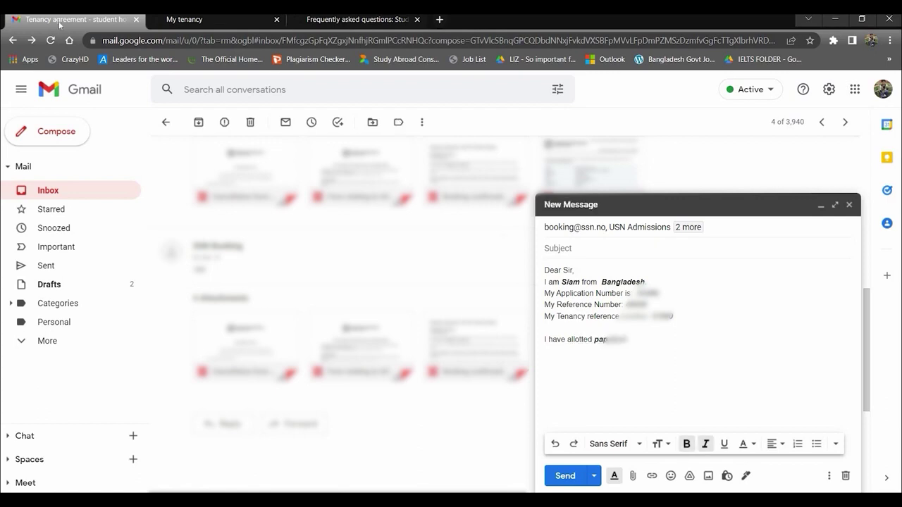
key(ctrl+b)
key(ctrl+i)
text(housing.)
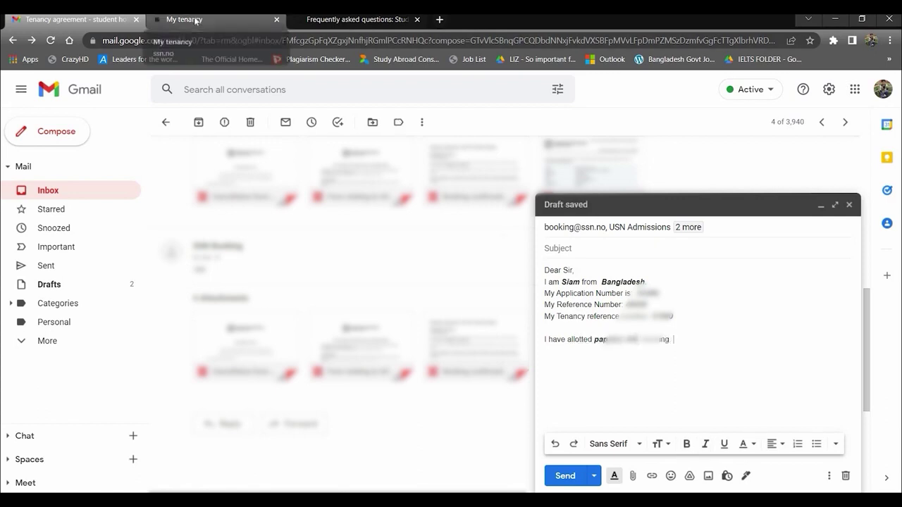
Add 'Here is my tenancy agreement with sign.' and relabel the tenancy reference as Contract.
scroll(352, 247, up, 3)
key(Return)
text(Here, is)
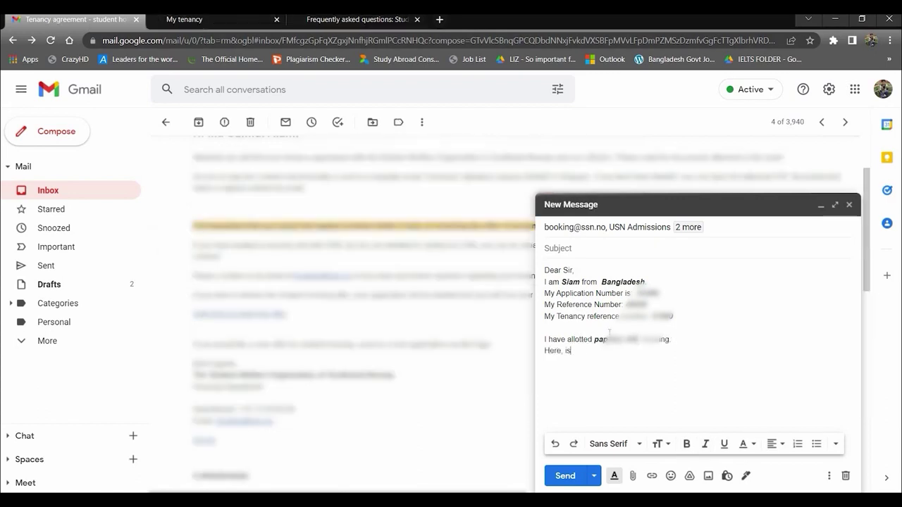
text( my tenancy agreement with sign.)
click(554, 350)
click(567, 369)
drag(556, 316, 618, 316)
text(Contract)
Insert a House Number line below the contract number, with the number in bold italics.
triple_click(599, 317)
click(600, 319)
key(Return)
text(House Number)
key(ctrl+b)
key(ctrl+i)
text(H0201)
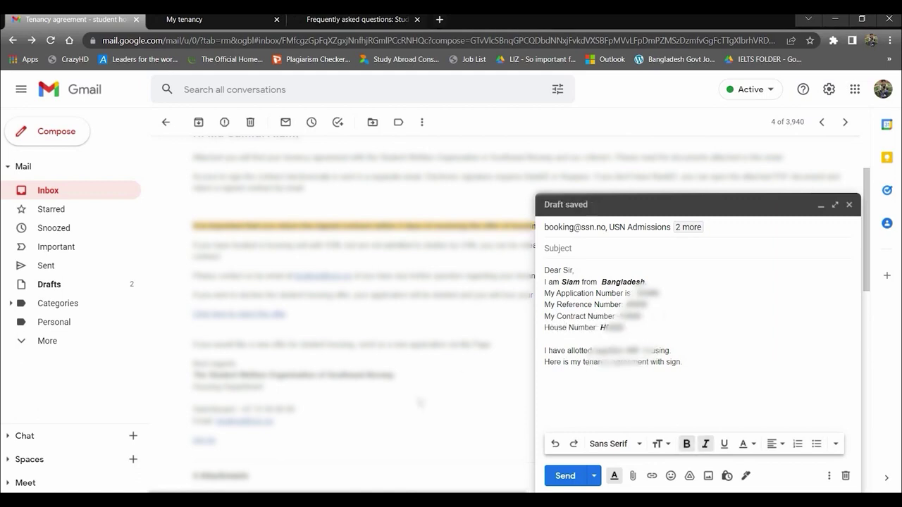
Prefix the signed contract lease PDF's name with the tenant's name, capitalise 'With', and attach it to the draft.
key(alt+Tab)
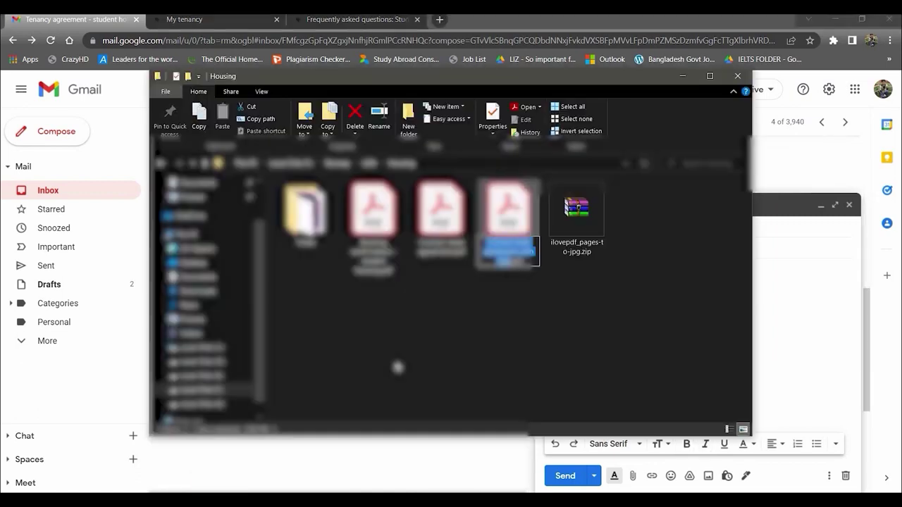
click(515, 264)
click(515, 265)
key(Home)
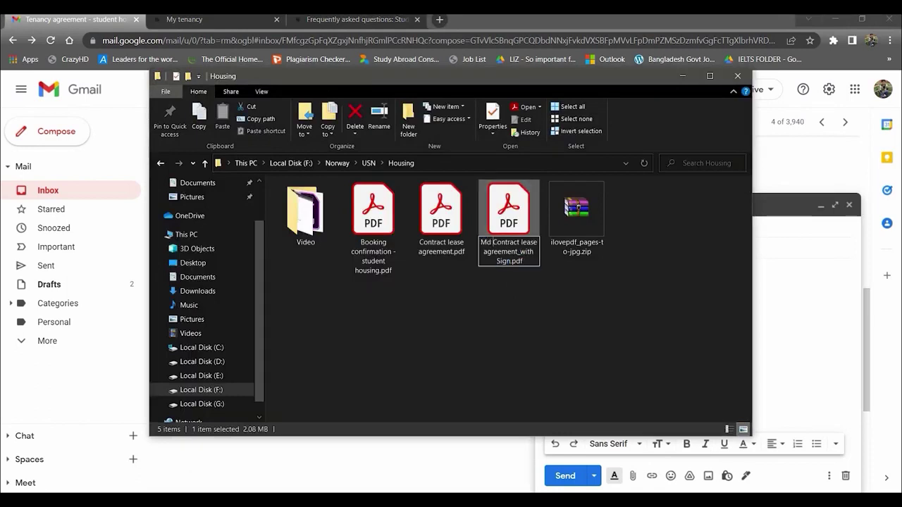
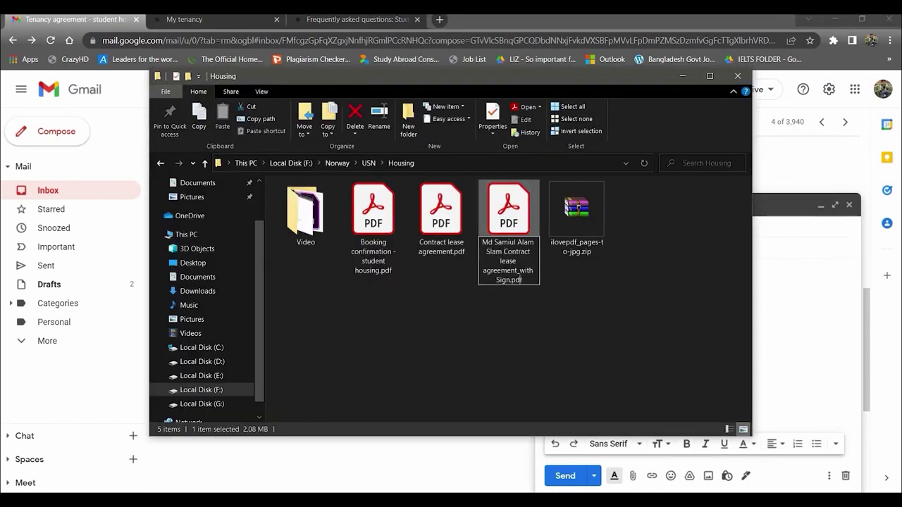
key(Delete)
text(W)
click(500, 321)
drag(582, 215, 775, 339)
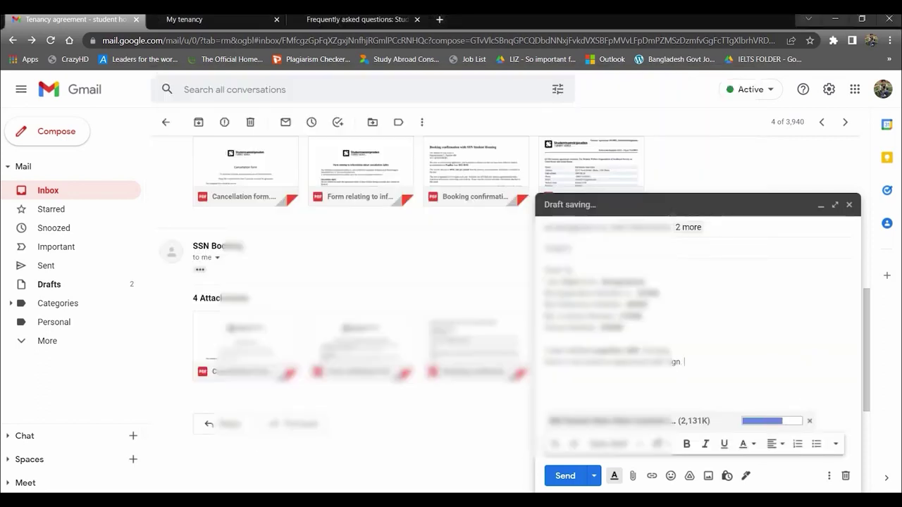
Finish the subject with 'with housing', check the attached lease PDF's signature page, and send.
text(with housing)
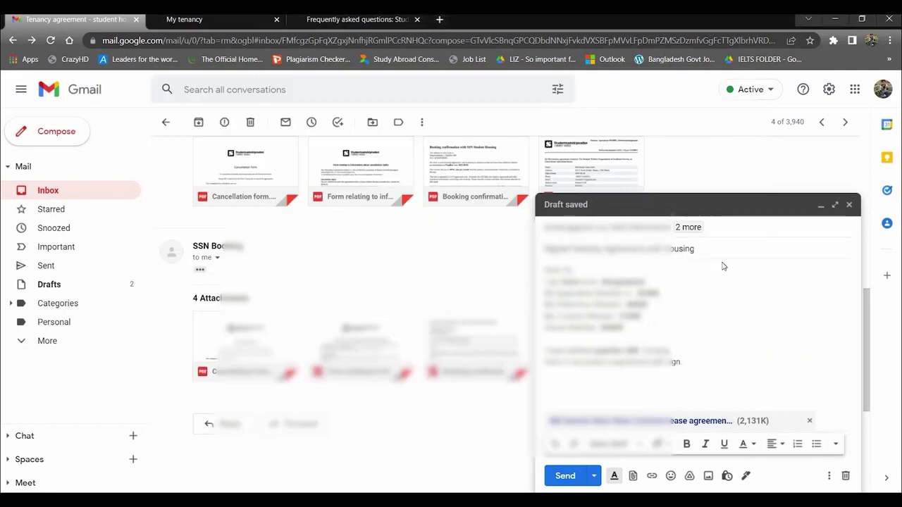
click(705, 421)
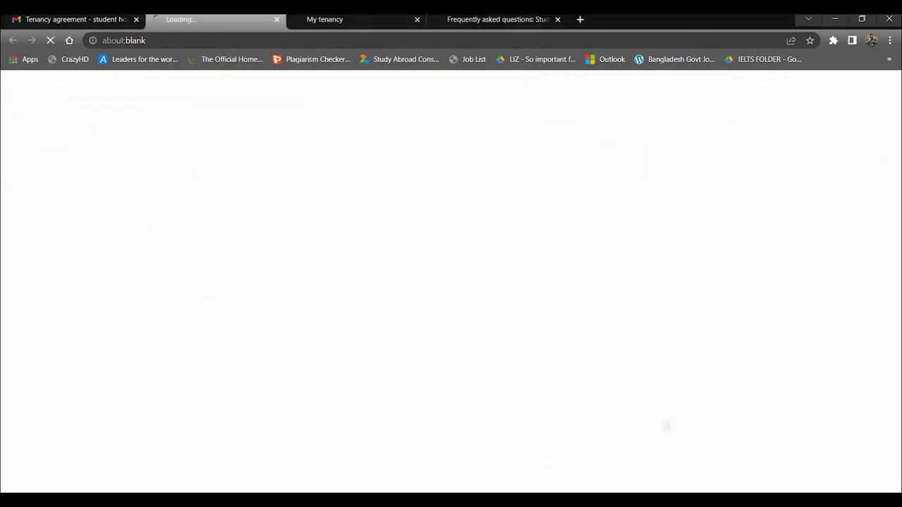
click(88, 478)
scroll(365, 344, down, 20)
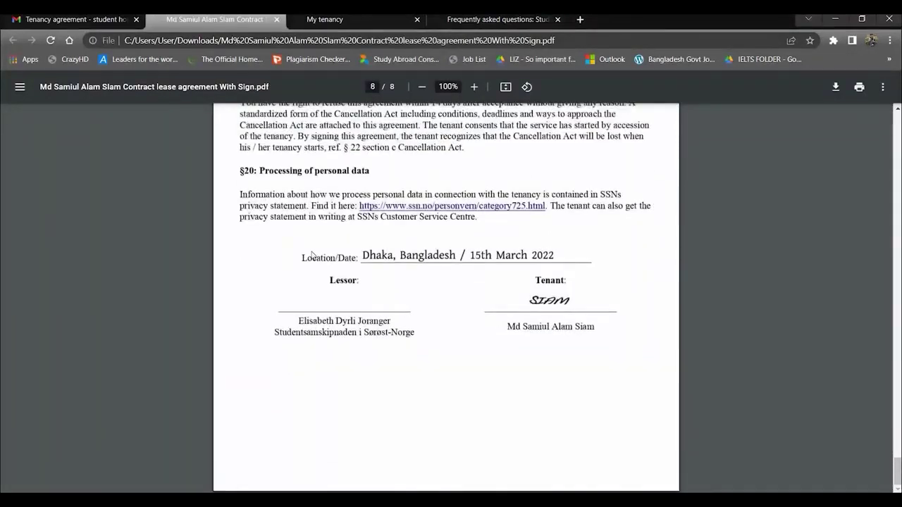
click(276, 19)
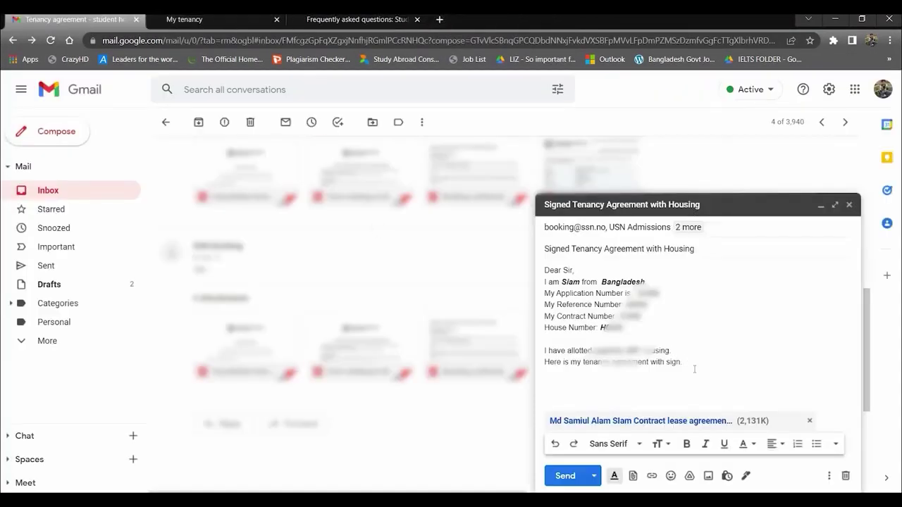
click(685, 228)
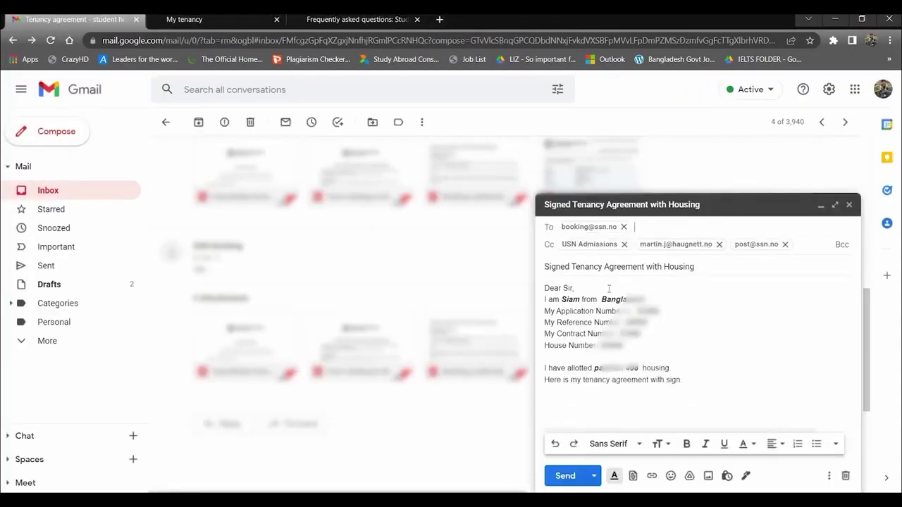
click(565, 476)
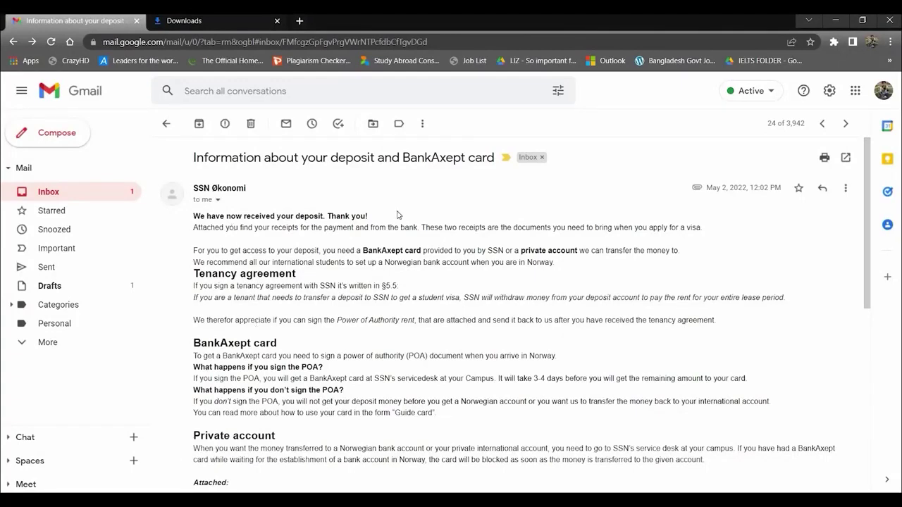
drag(195, 218, 244, 216)
drag(300, 216, 362, 216)
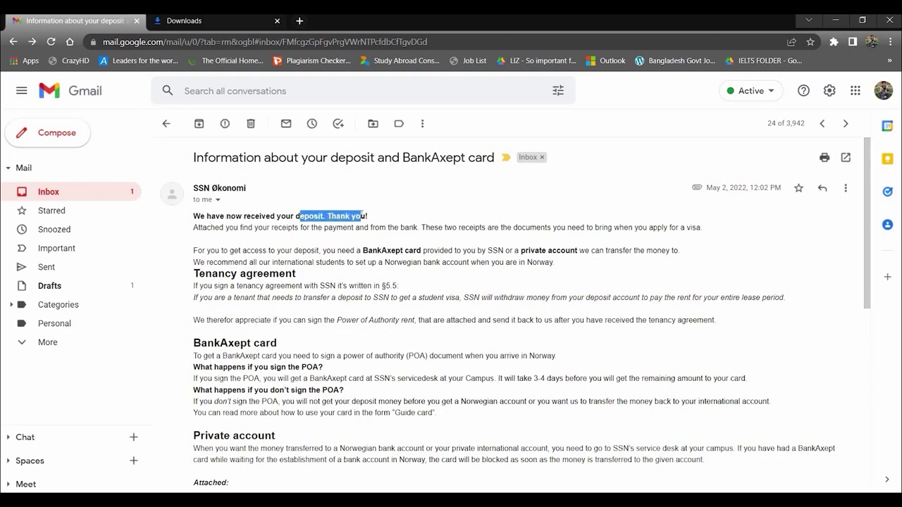
scroll(195, 229, down, 1)
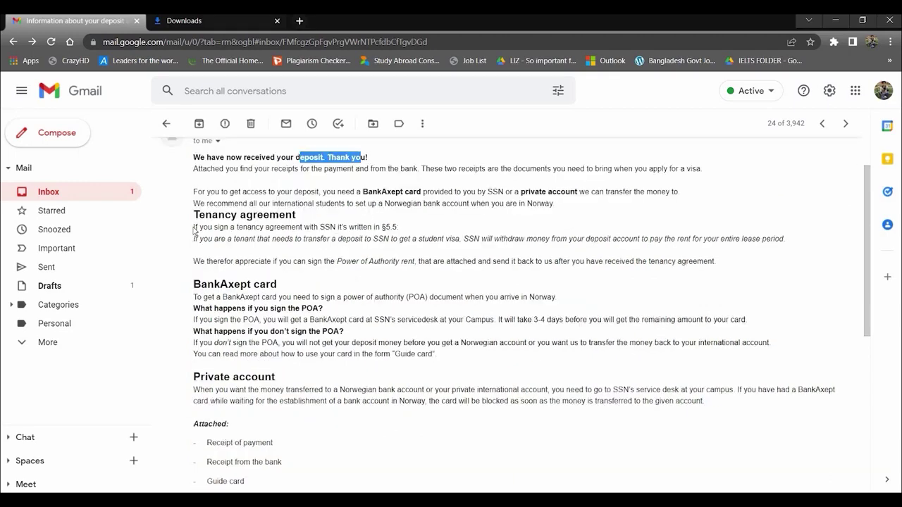
drag(214, 229, 399, 229)
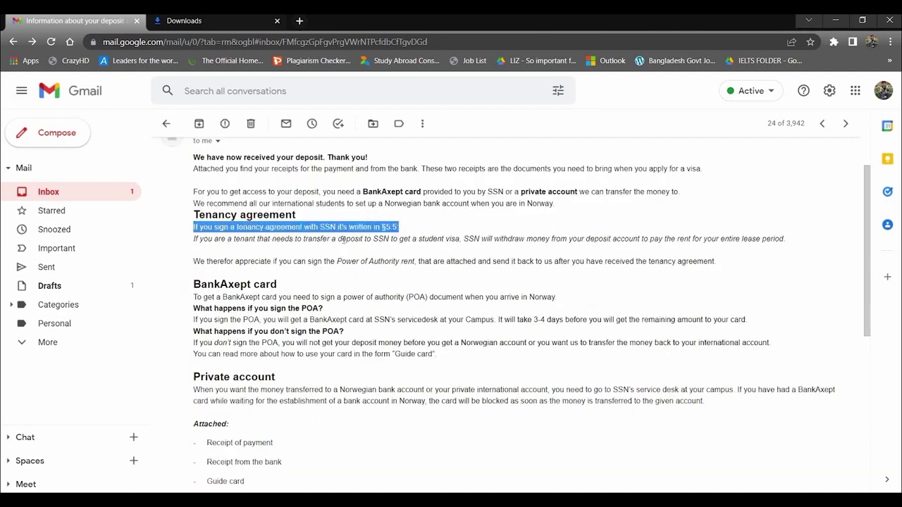
drag(194, 240, 780, 251)
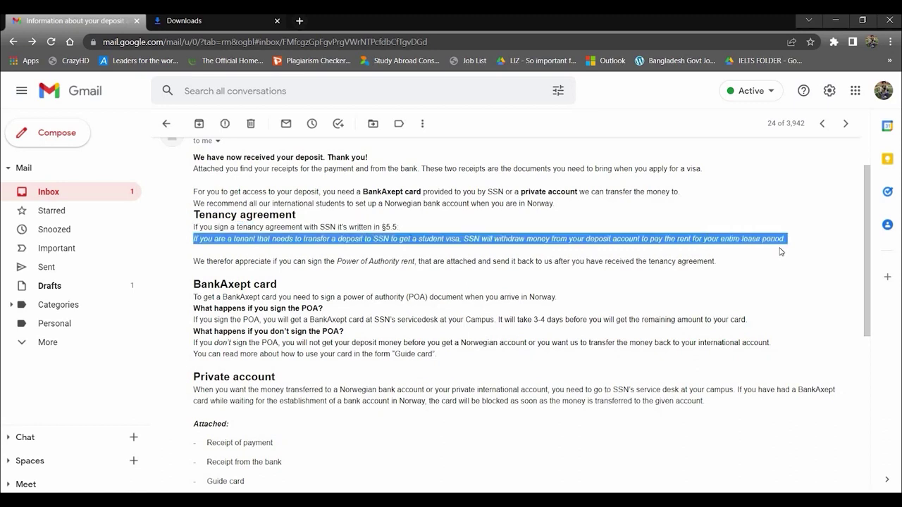
drag(195, 261, 697, 271)
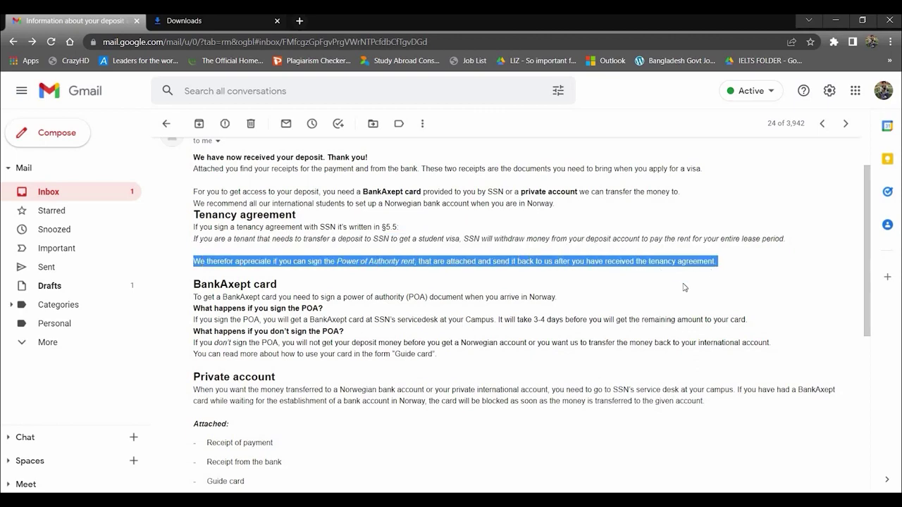
scroll(548, 346, down, 5)
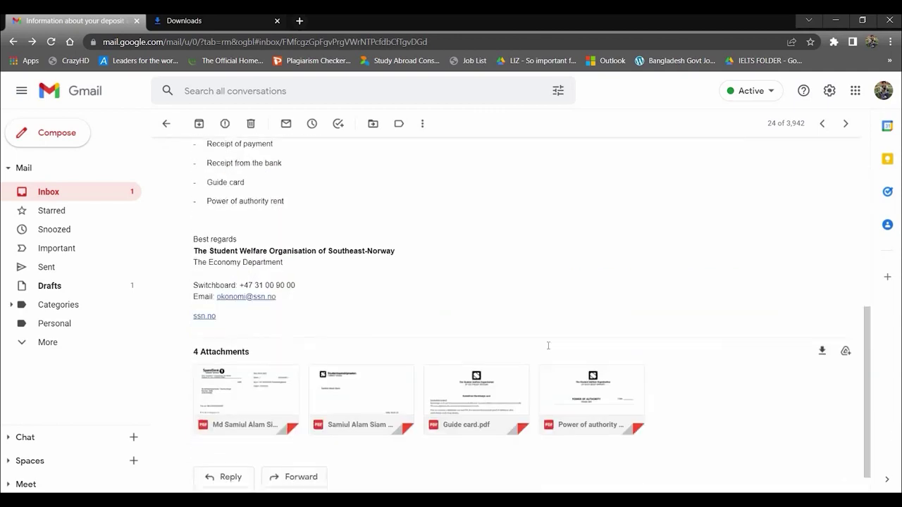
Review the blank Power of authority rent form and cancel saving a duplicate copy.
click(590, 360)
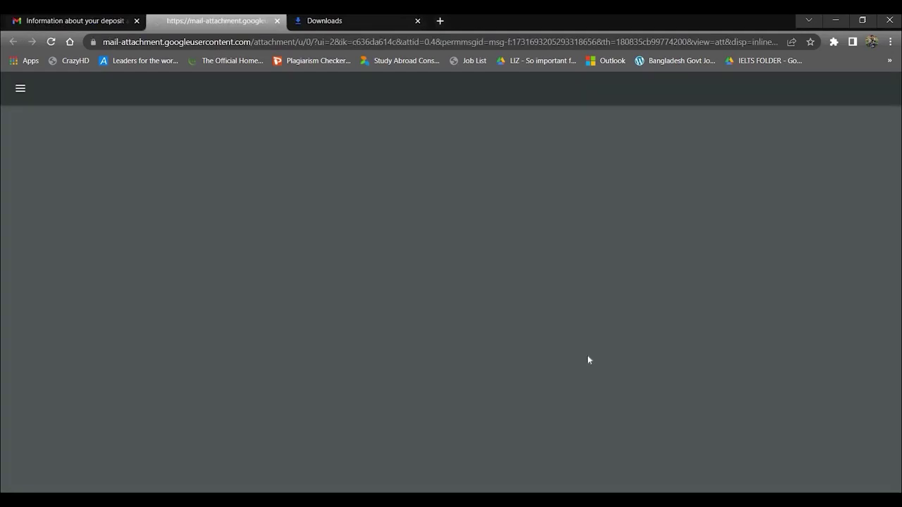
scroll(588, 359, down, 4)
scroll(589, 360, up, 5)
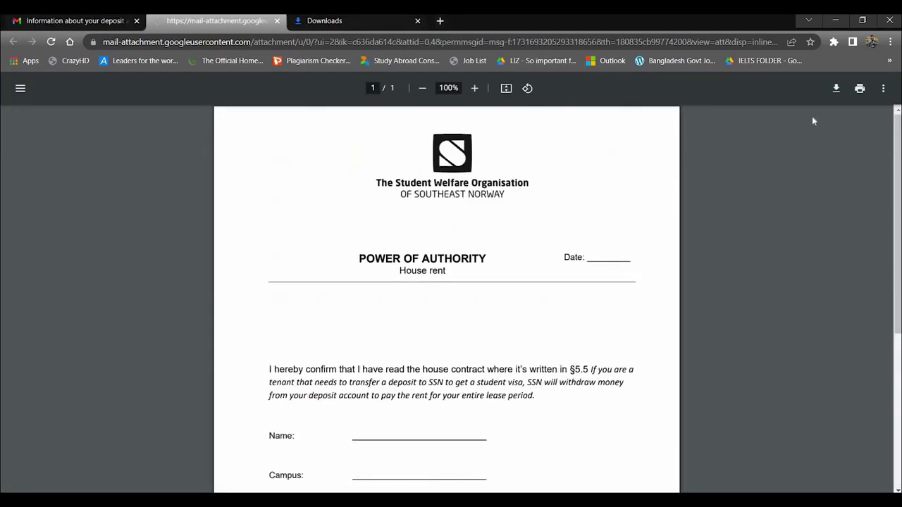
click(835, 90)
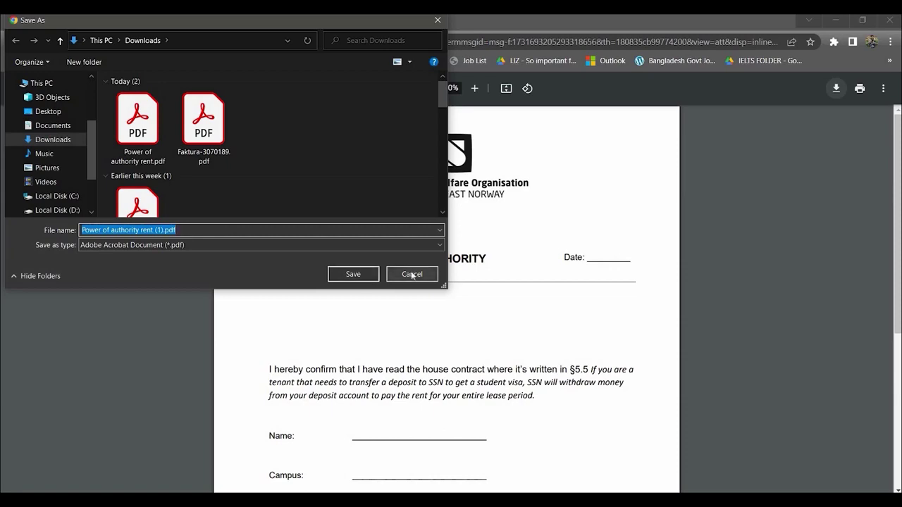
click(412, 275)
Start a new email addressed to SSN's finance office with a Cc field.
click(402, 21)
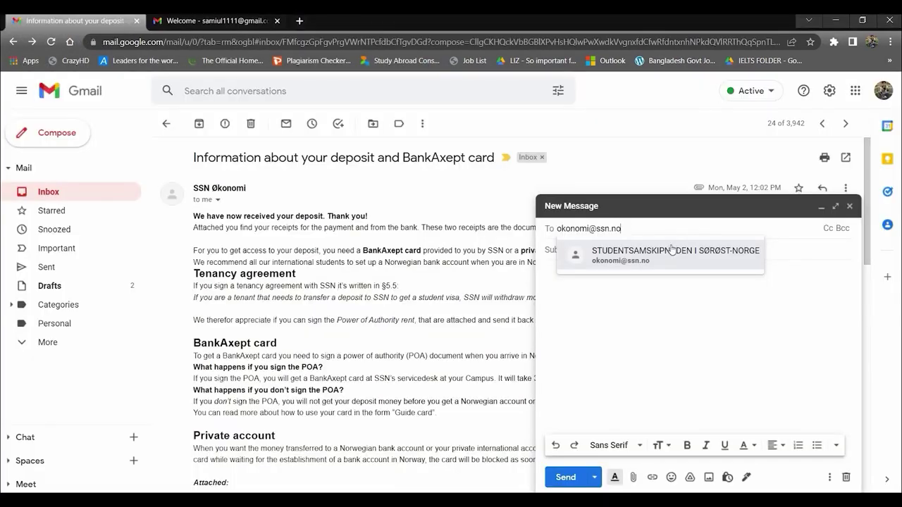
click(671, 251)
click(830, 227)
Copy SSN's booking and post addresses on the email.
text(housing)
key(Return)
text(pos)
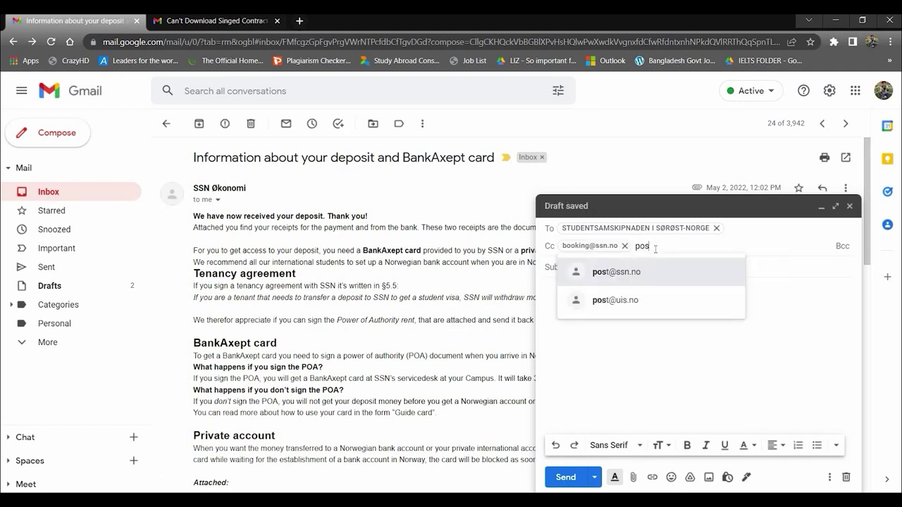
key(Return)
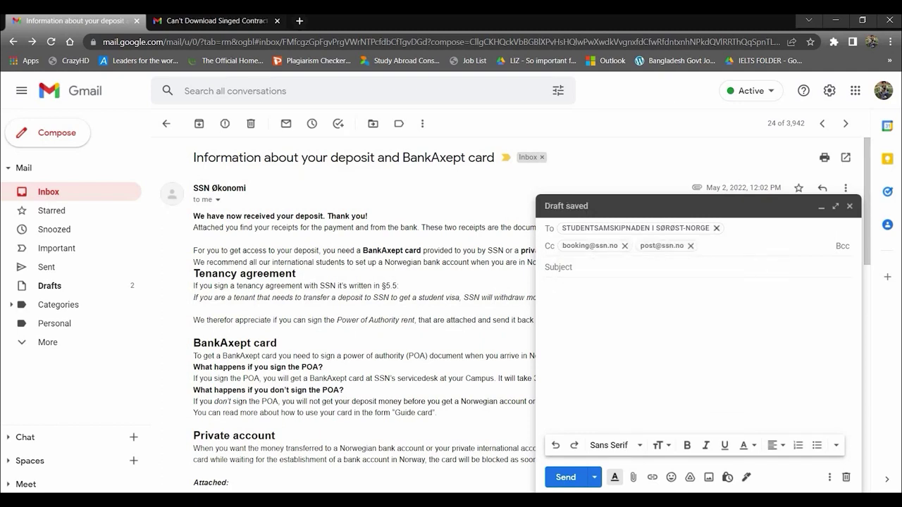
Write 'Dear Sir' and paste the prepared introduction letter into the body.
click(594, 309)
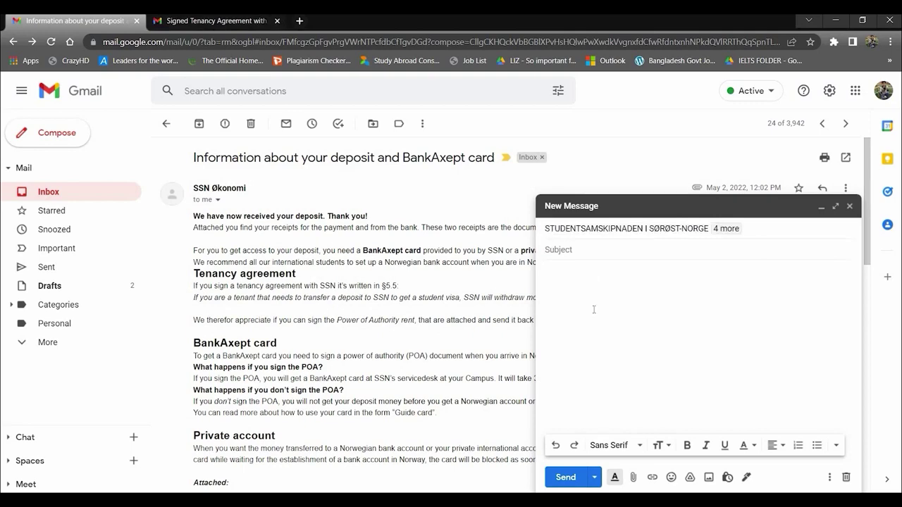
text(Dear si)
key(BackSpace)
key(BackSpace)
text(Si)
key(ctrl+v)
scroll(423, 317, down, 10)
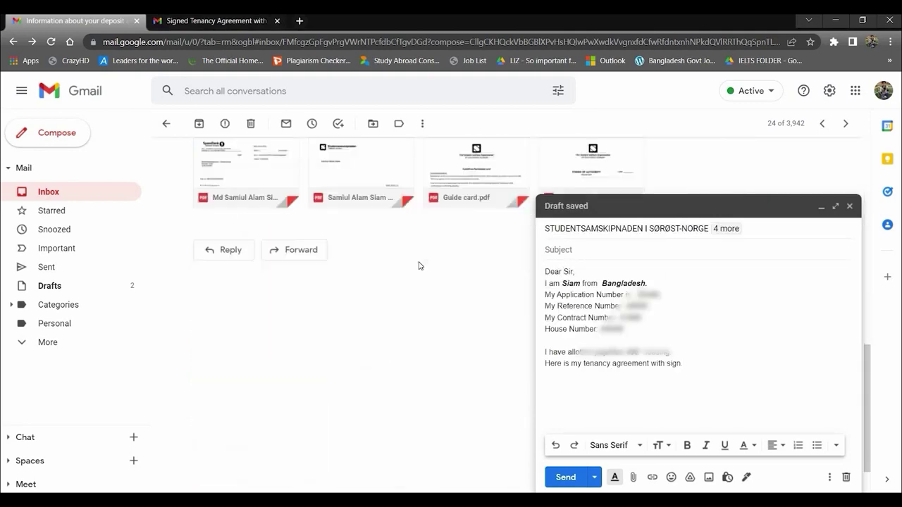
Attach the signed Power of authority rent PDF and put 'Power of authority rent' in place of 'tenancy agreement'.
key(alt+Tab)
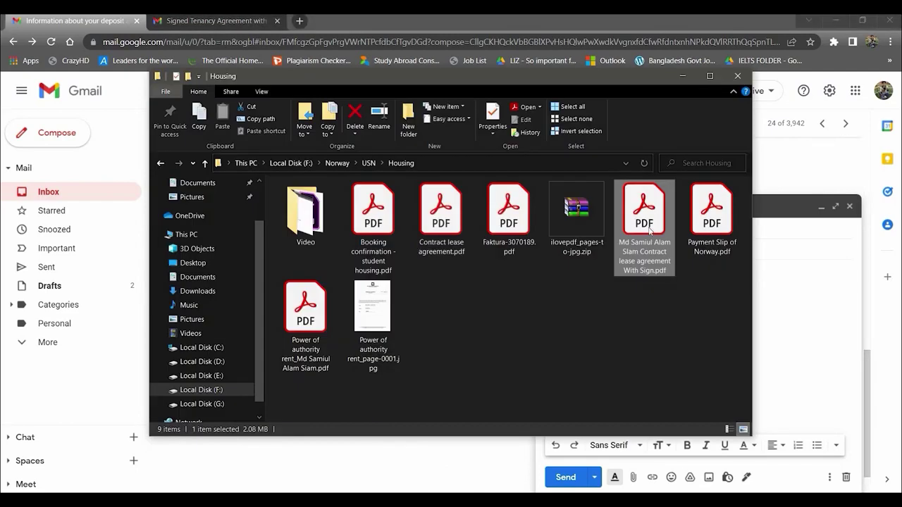
drag(306, 306, 811, 380)
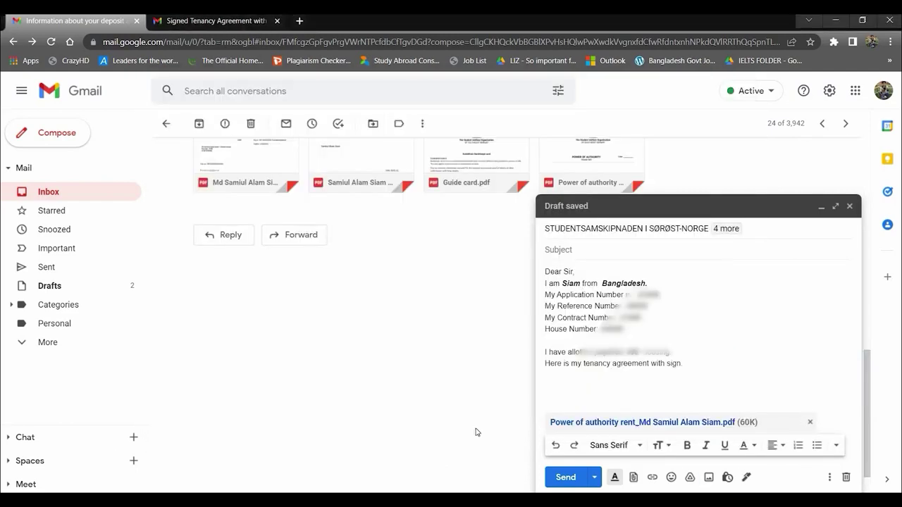
drag(582, 363, 654, 363)
drag(739, 363, 677, 363)
shift+click(644, 363)
key(BackSpace)
Correct the closing line to 'with a sign' and make 'Power of authority', 'rent' and 'sign' bold italic.
click(666, 362)
click(677, 384)
drag(584, 363, 647, 364)
key(ctrl+b)
key(ctrl+i)
double_click(654, 363)
key(ctrl+b)
key(ctrl+i)
double_click(698, 364)
key(ctrl+b)
key(ctrl+i)
Build the subject 'Power of authority for Housing Rent Agreement' from the pasted file name.
click(782, 366)
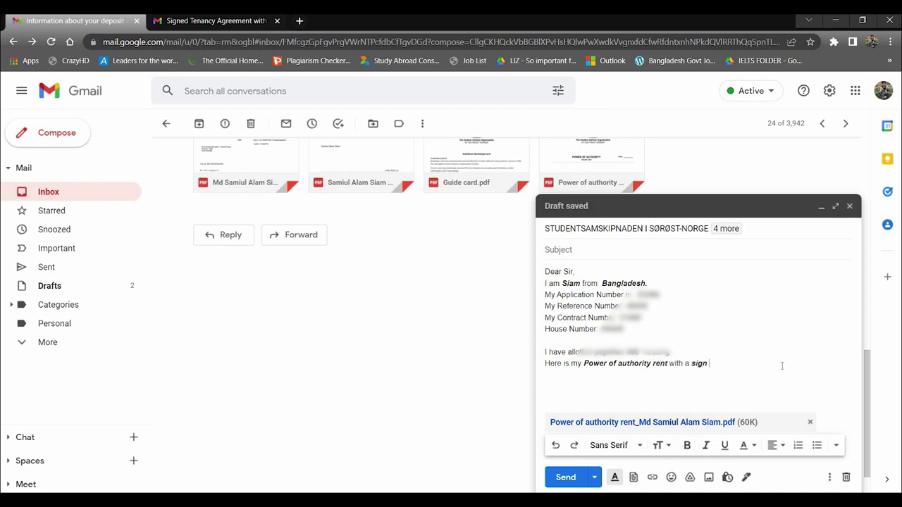
click(615, 249)
text(Housing Rent Agreement)
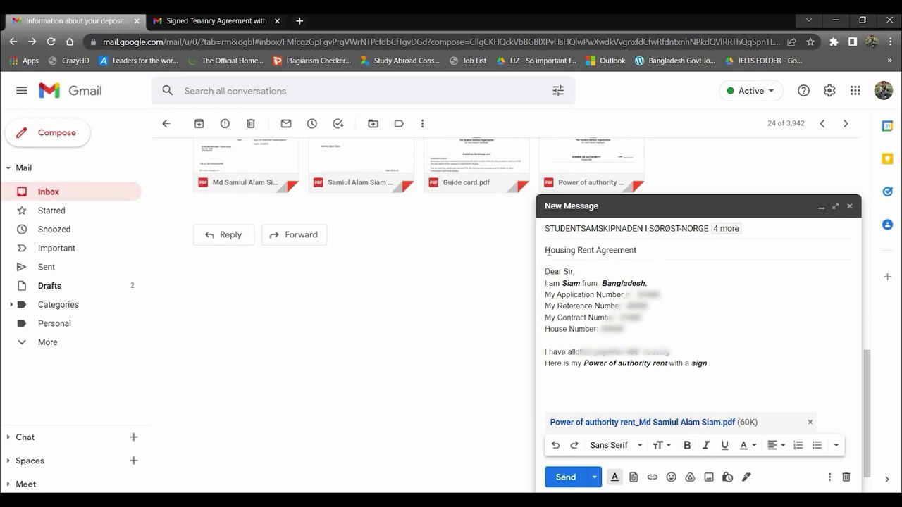
key(ctrl+shift+Left)
key(ctrl+shift+Left)
key(ctrl+shift+Left)
key(ctrl+shift+Left)
key(BackSpace)
text(_)
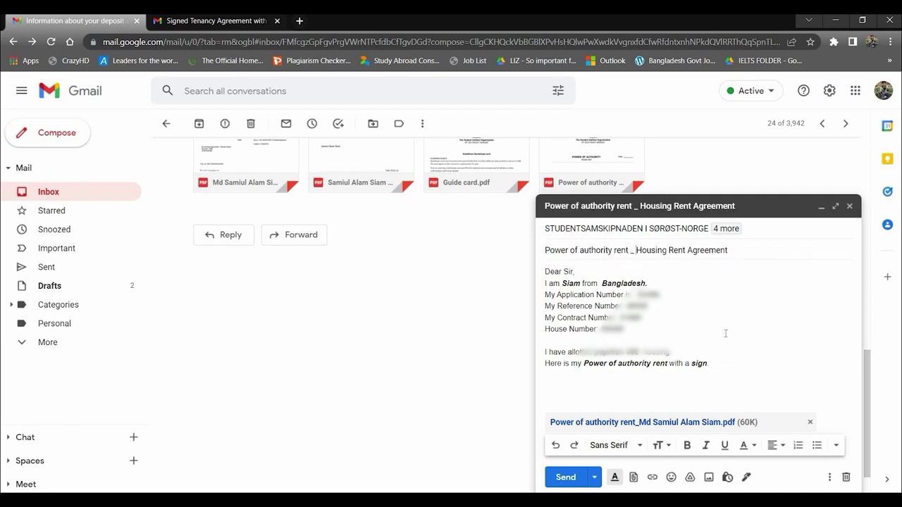
key(BackSpace)
key(BackSpace)
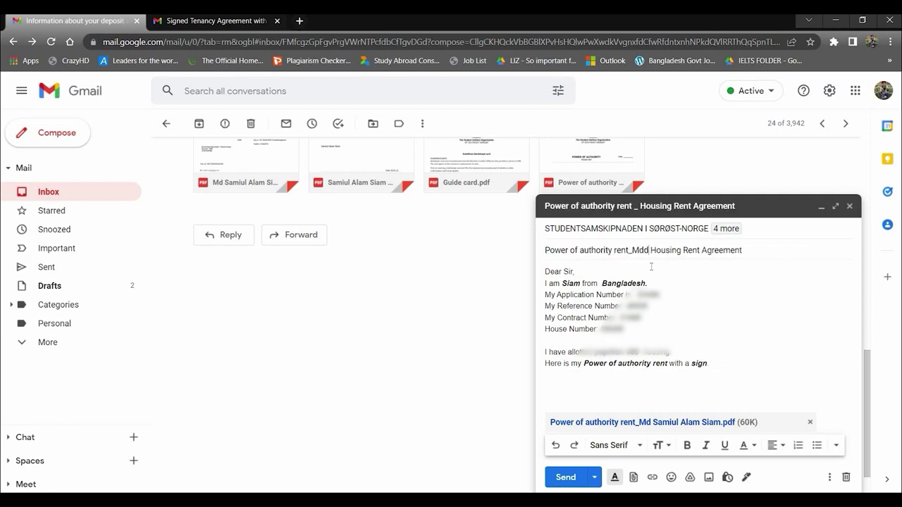
text(_)
key(BackSpace)
text(for)
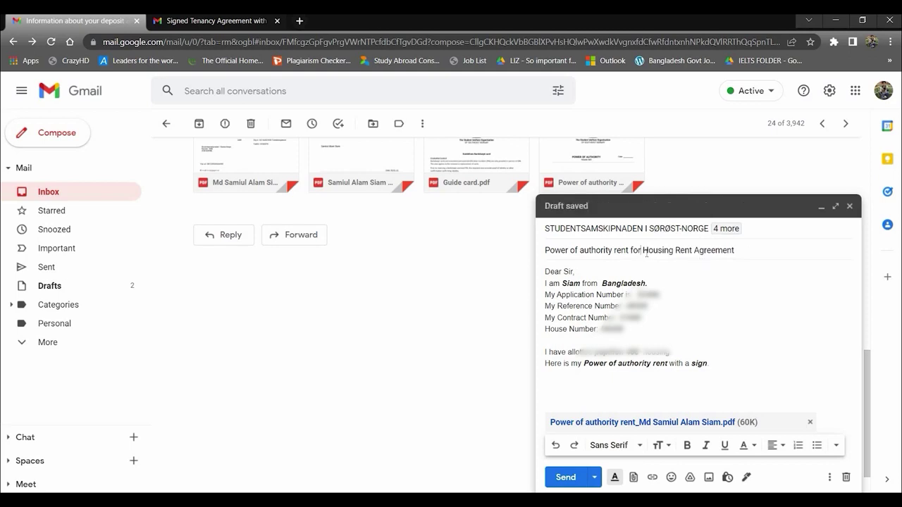
Append 'of' plus the tenant's name to the subject, check recipients, and send.
double_click(618, 250)
key(BackSpace)
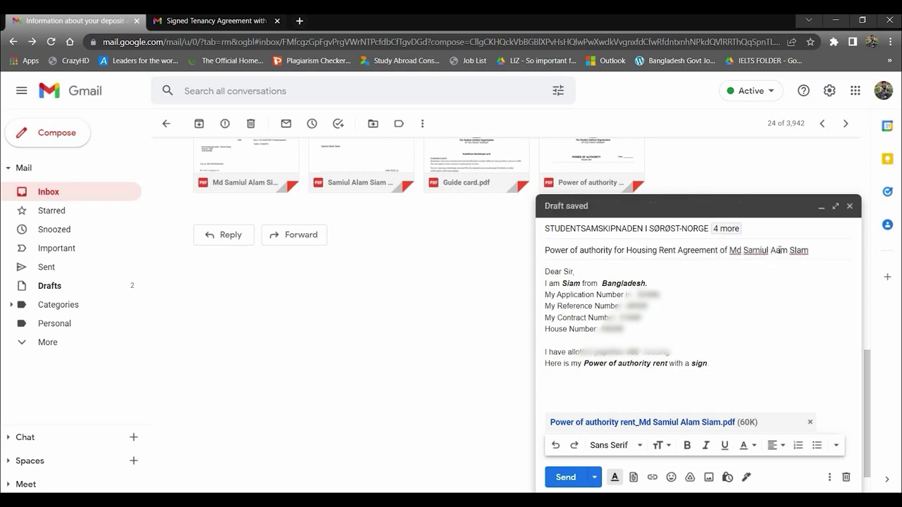
click(763, 230)
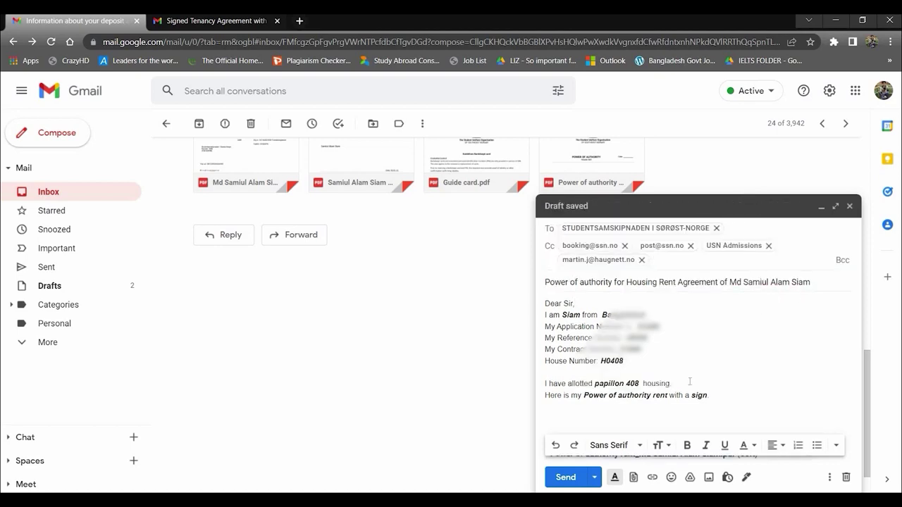
click(566, 477)
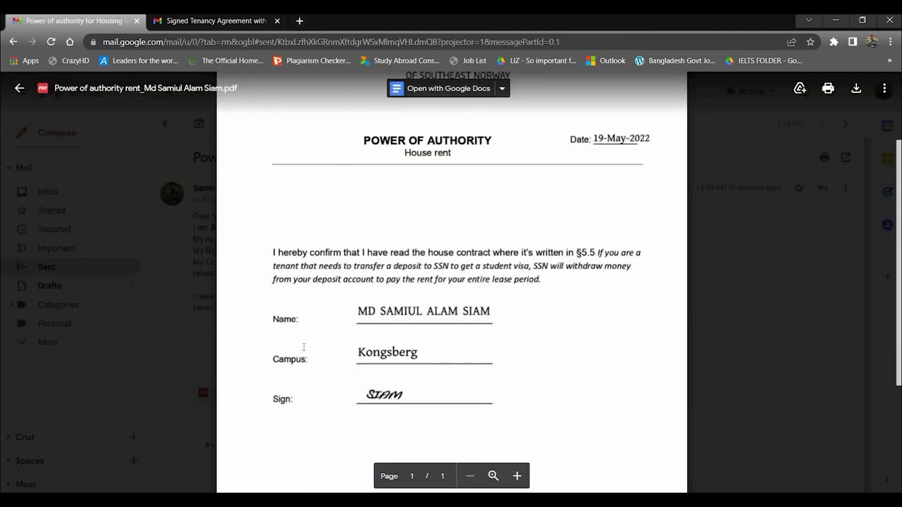